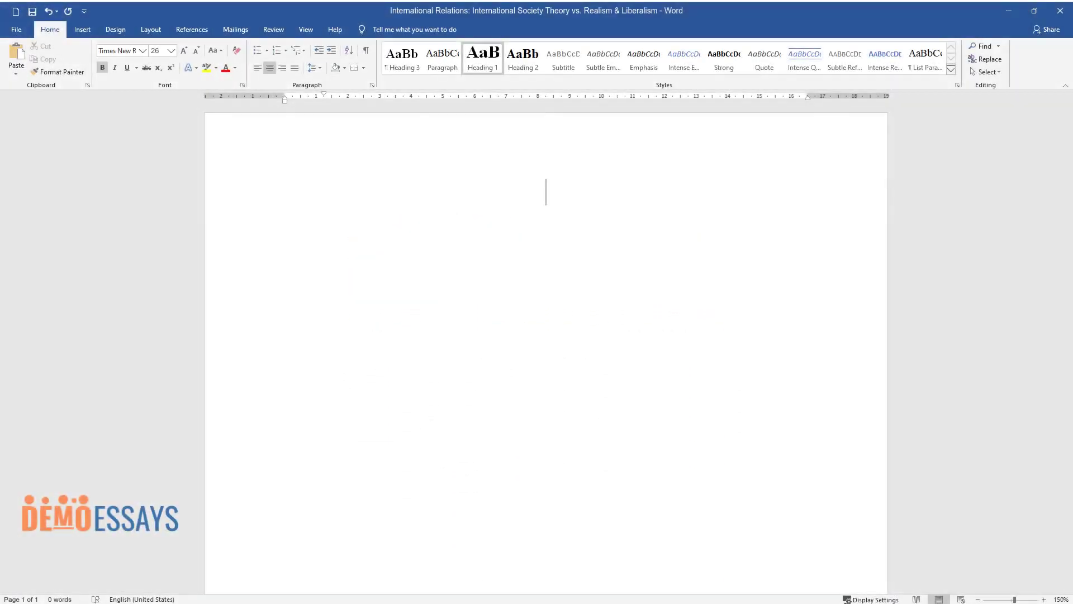
Type the title 'International Relations: International Society Theory vs. Realism & Liberalism' and an 'Introduction' heading.
{"action": "type", "text": "Internationa"}
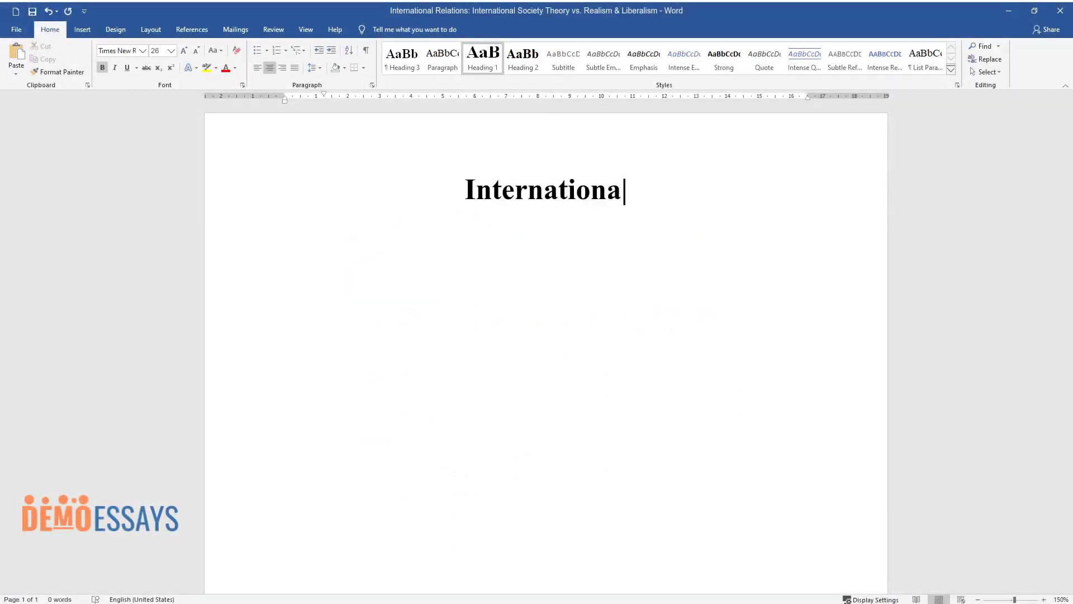
{"action": "type", "text": "l Relations: International "}
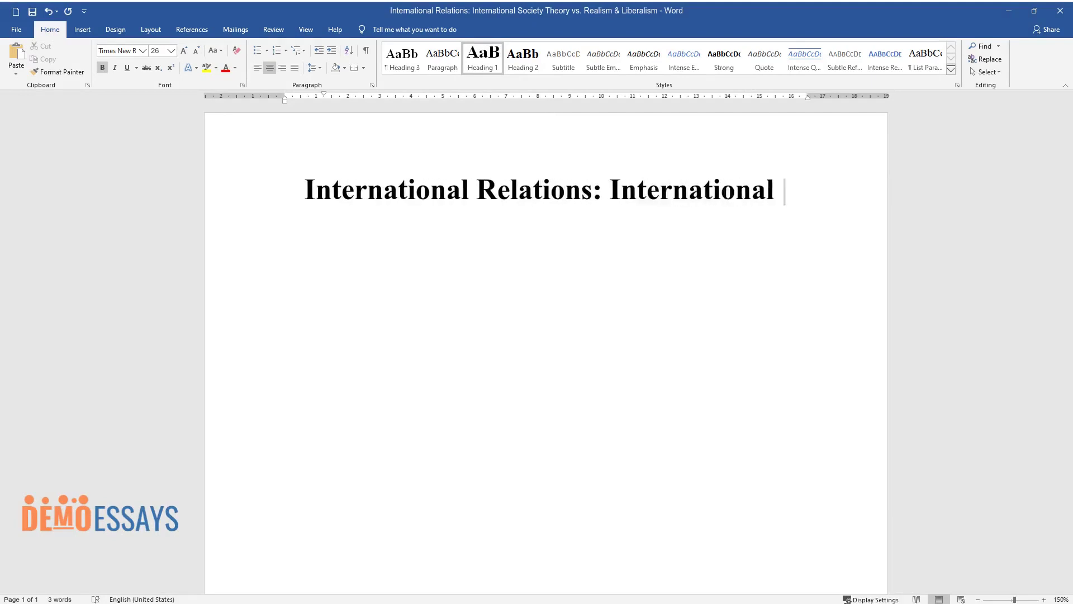
{"action": "type", "text": "Society Theory vs. Realism & Liberalism"}
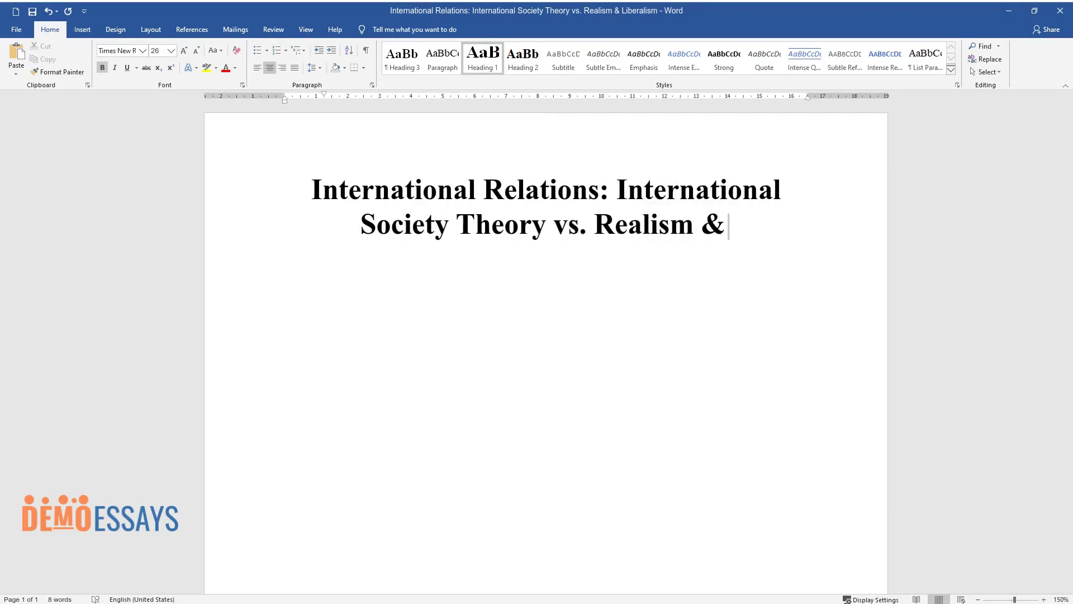
{"action": "key", "text": "Return"}
{"action": "type", "text": "I"}
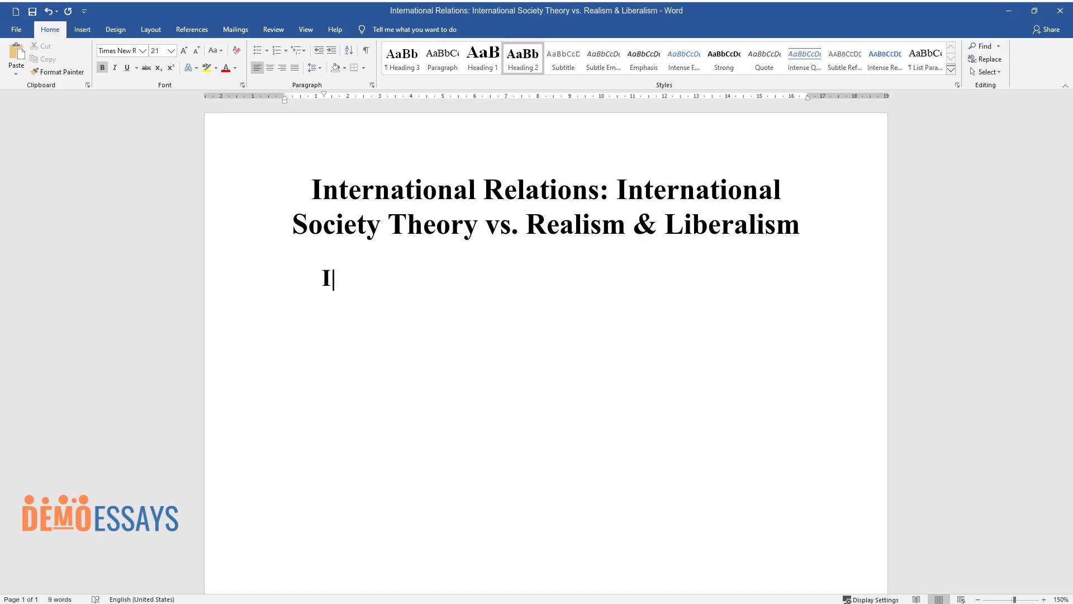
{"action": "type", "text": "ntroduction"}
Write the introductory paragraph on international relations, ending 'allow relating IR.', then start a new heading line.
{"action": "key", "text": "Return"}
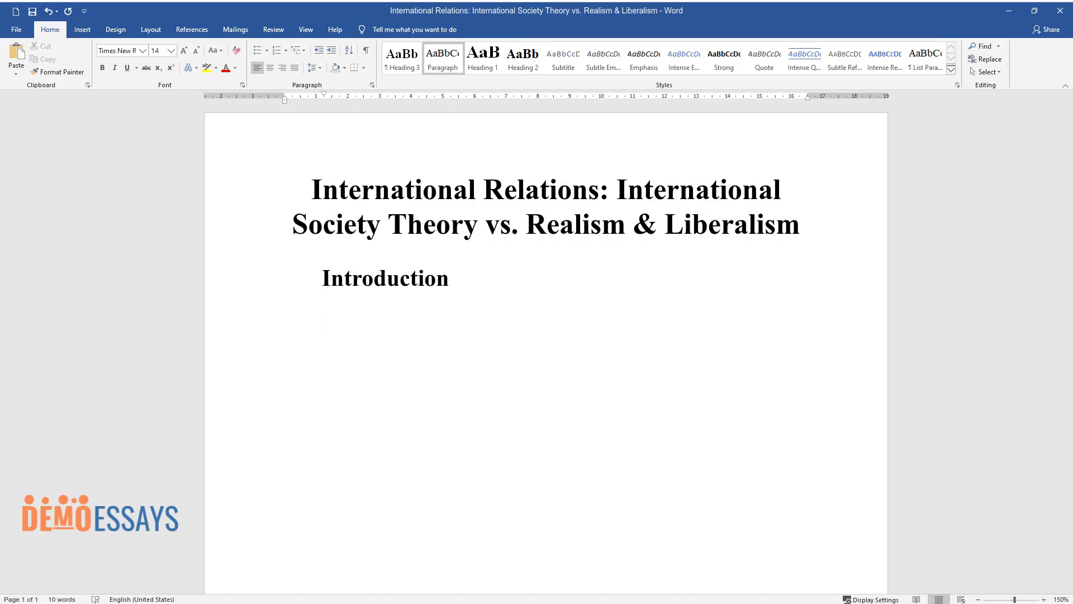
{"action": "type", "text": "International relat"}
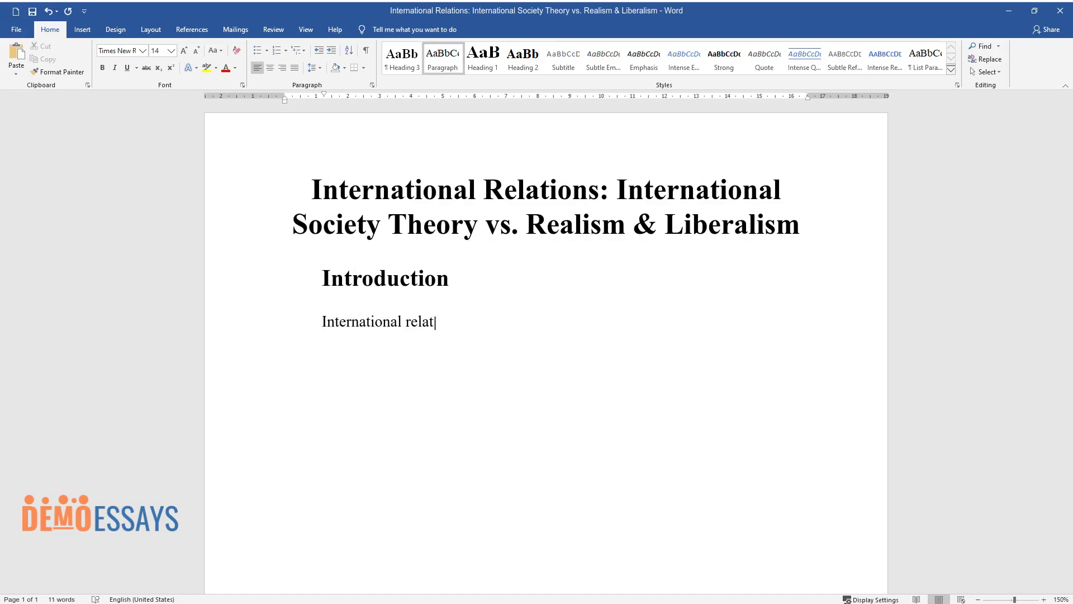
{"action": "type", "text": "ions (IR) is a discipline where "}
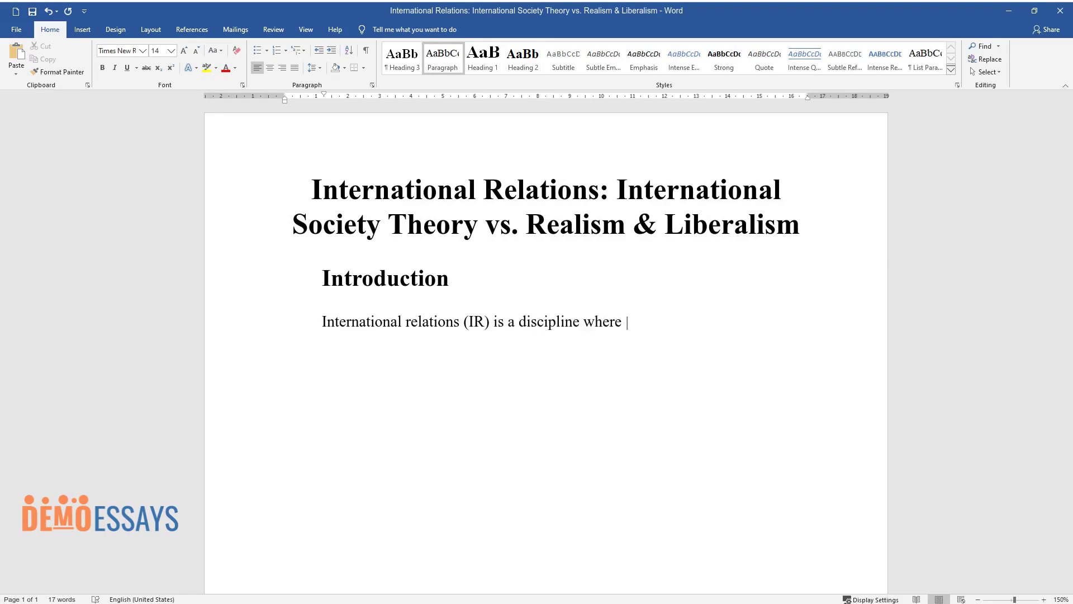
{"action": "type", "text": "the characteristics, qualities, c"}
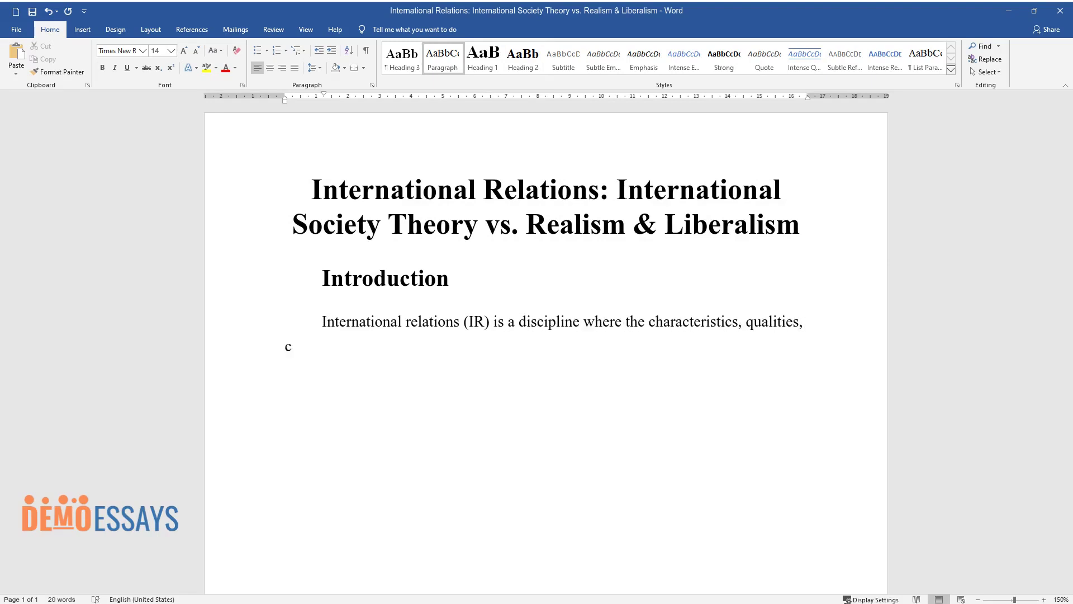
{"action": "type", "text": "auses, and outcomes of interactio"}
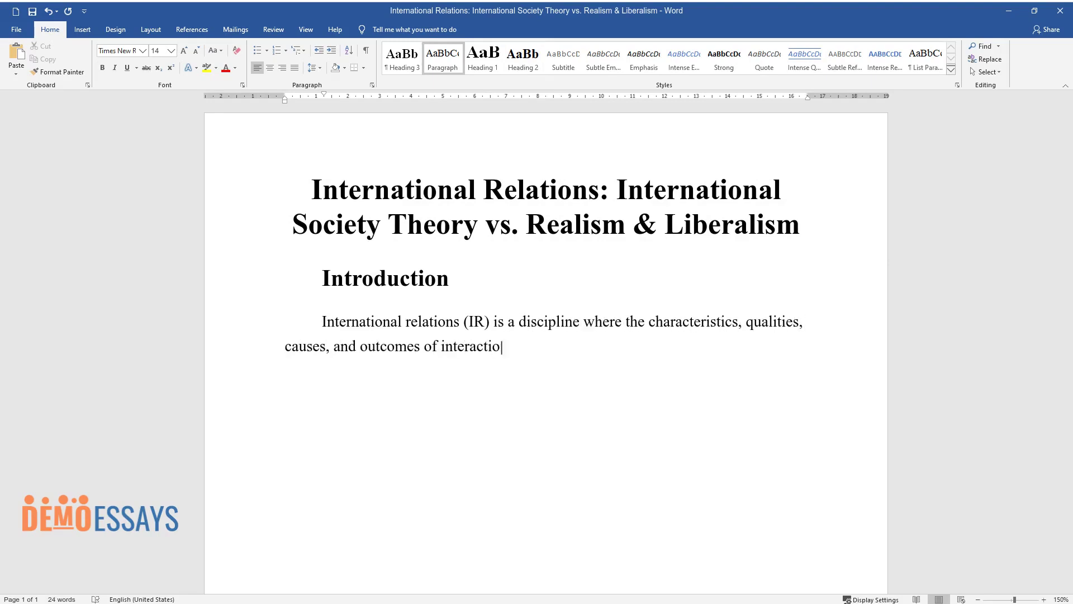
{"action": "type", "text": "ns between states are discussed f"}
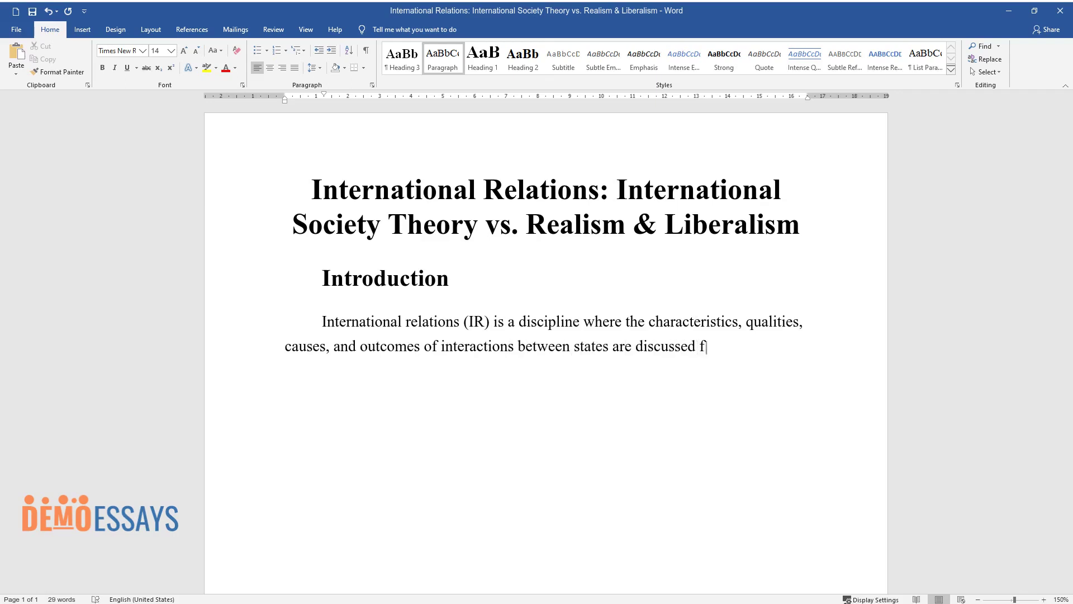
{"action": "type", "text": "rom multiple perspectives. It is not enough to find solid explana"}
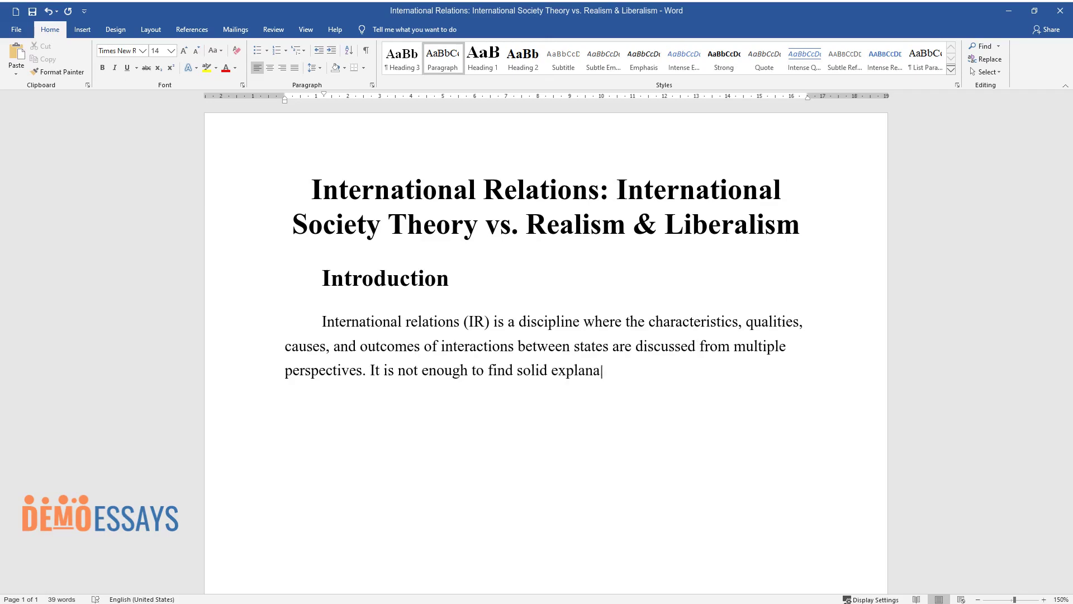
{"action": "type", "text": "tions of national behaviors but t"}
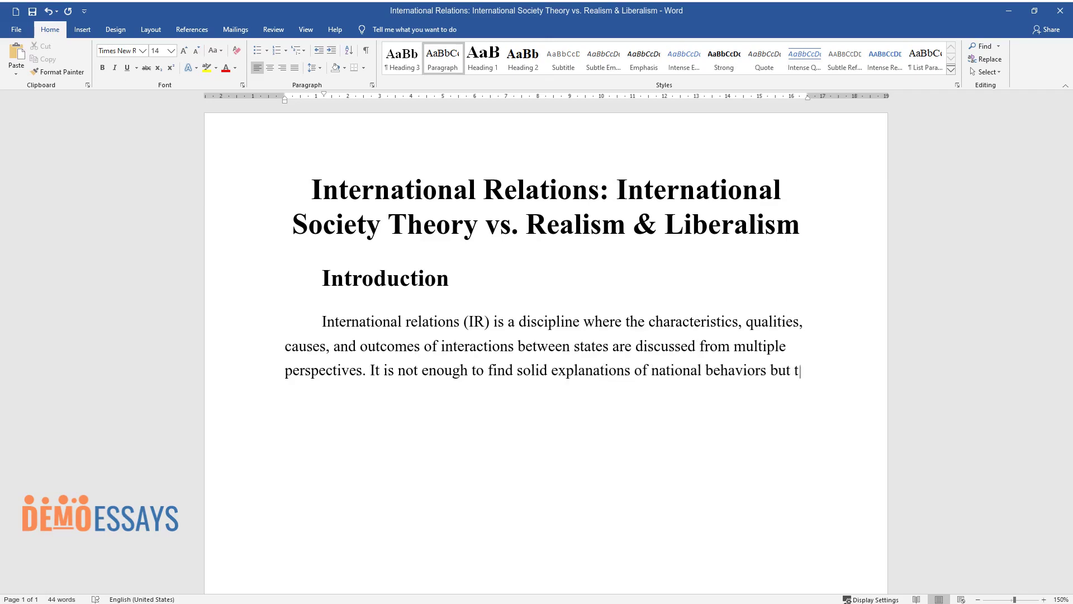
{"action": "type", "text": "o examine how different actors co"}
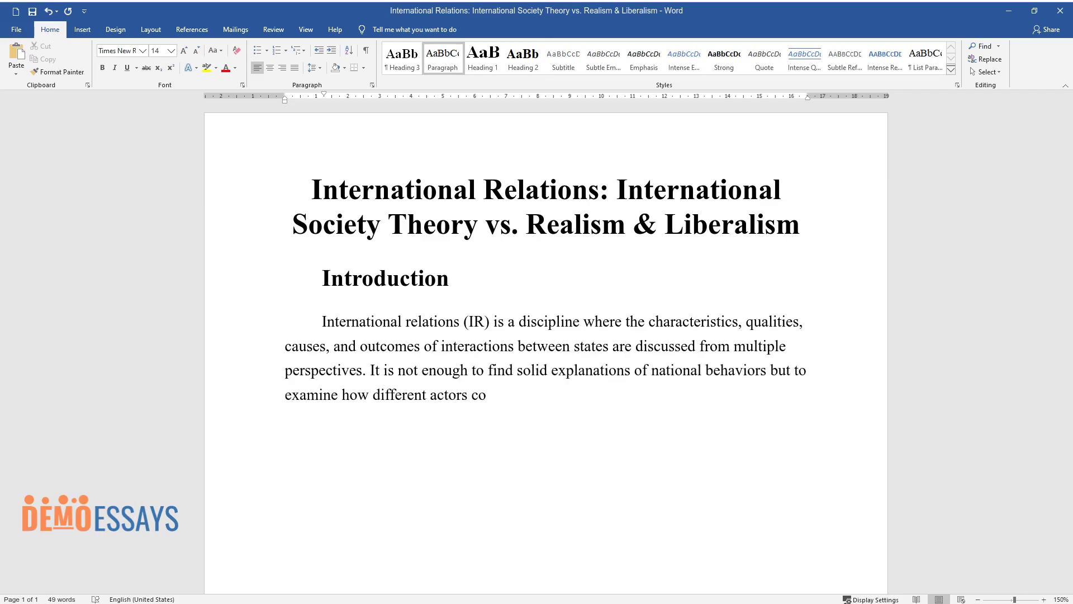
{"action": "type", "text": "ntribute to national and interna"}
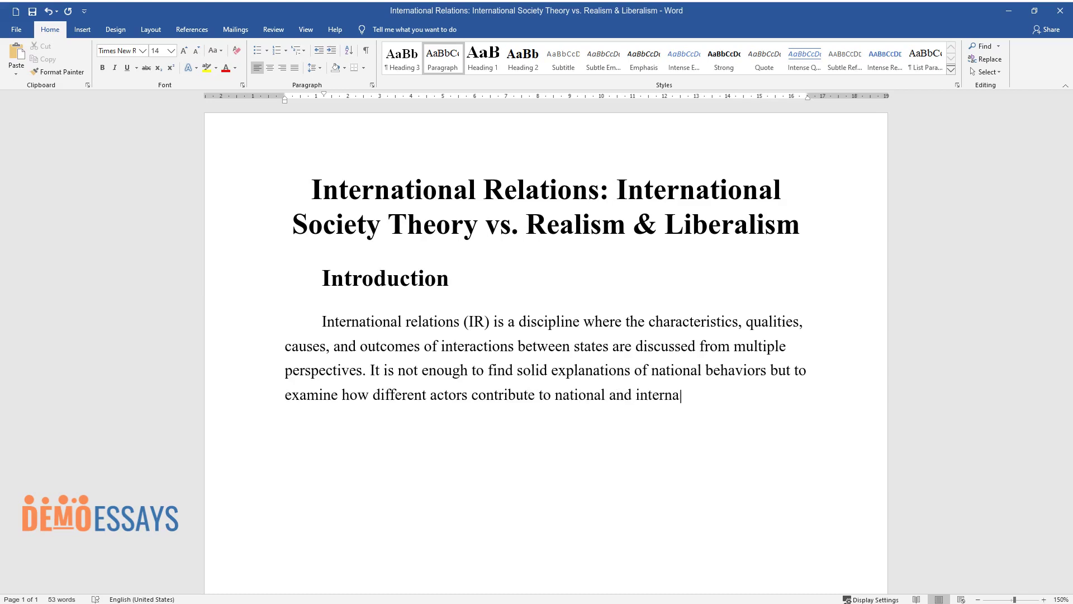
{"action": "type", "text": "tional security. Globalization has"}
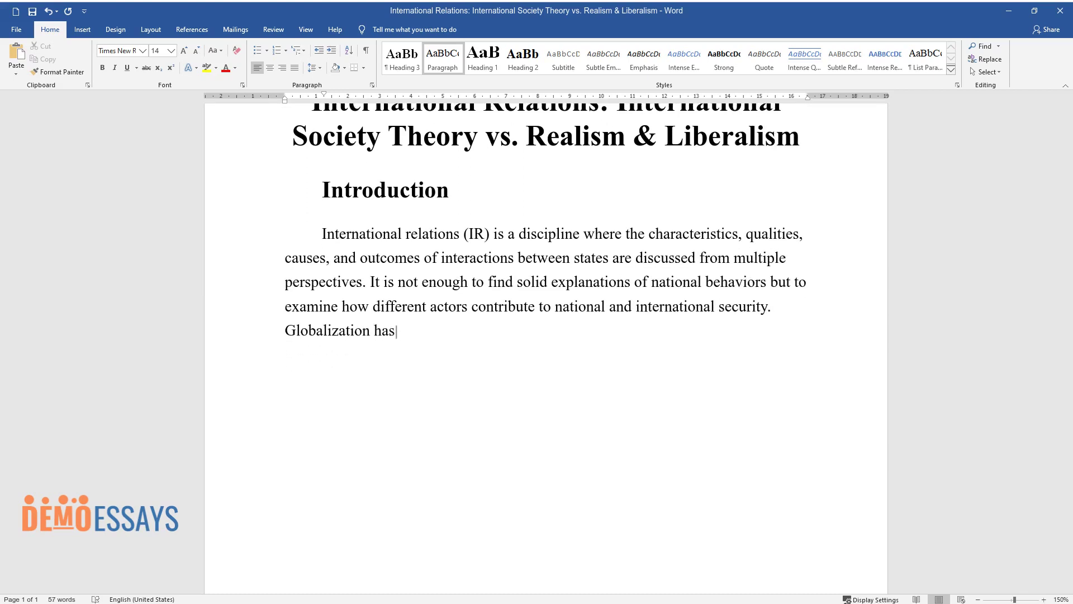
{"action": "type", "text": " changed the environment, cultur"}
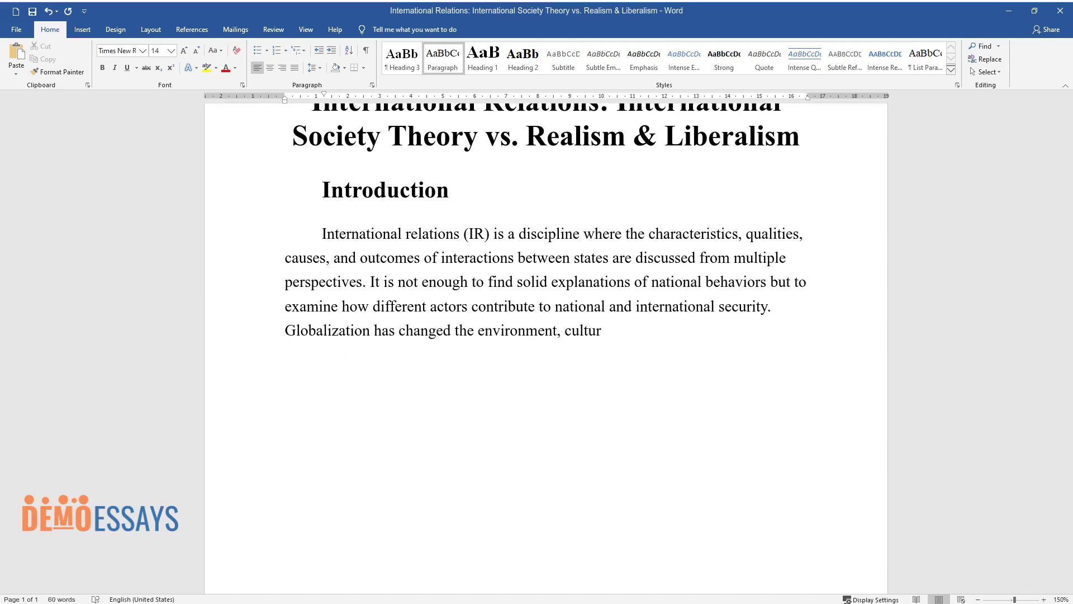
{"action": "type", "text": "e, and political spheres, explain"}
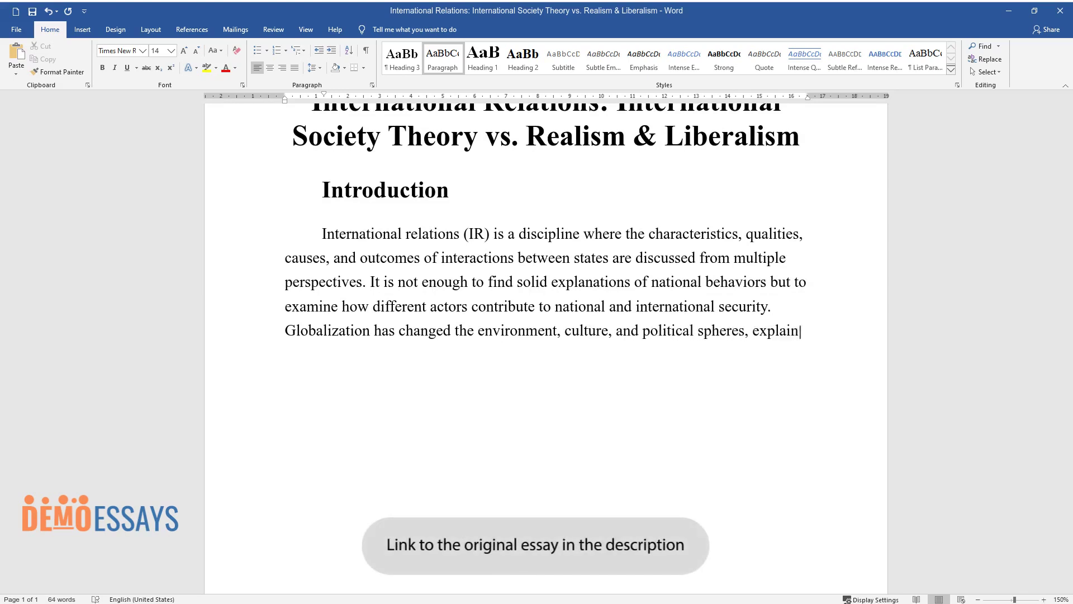
{"action": "type", "text": "ing the urgency of positivism (th"}
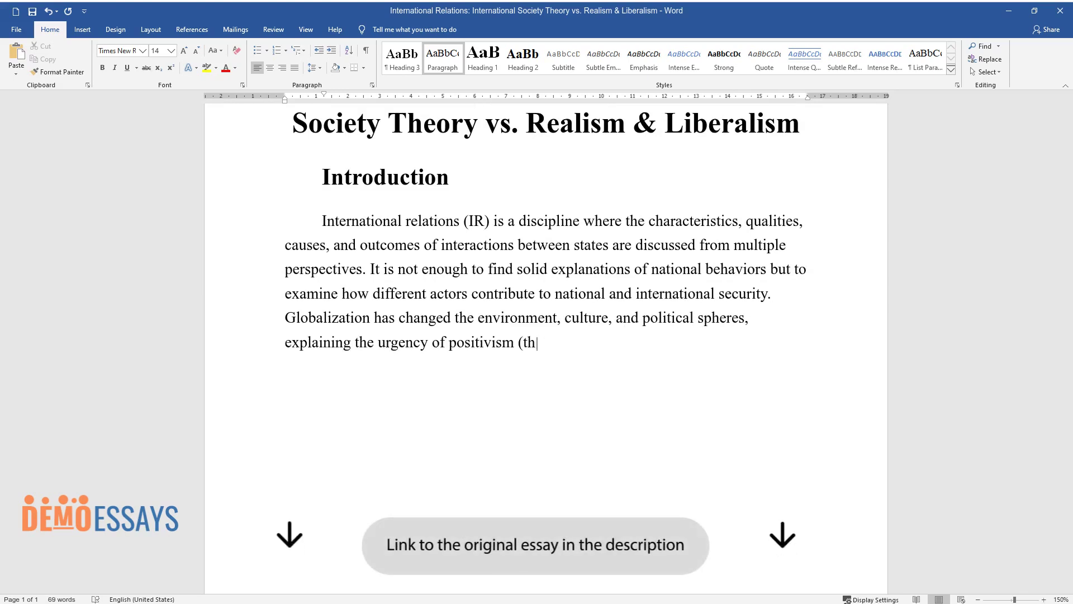
{"action": "type", "text": "e power of human reason and law)"}
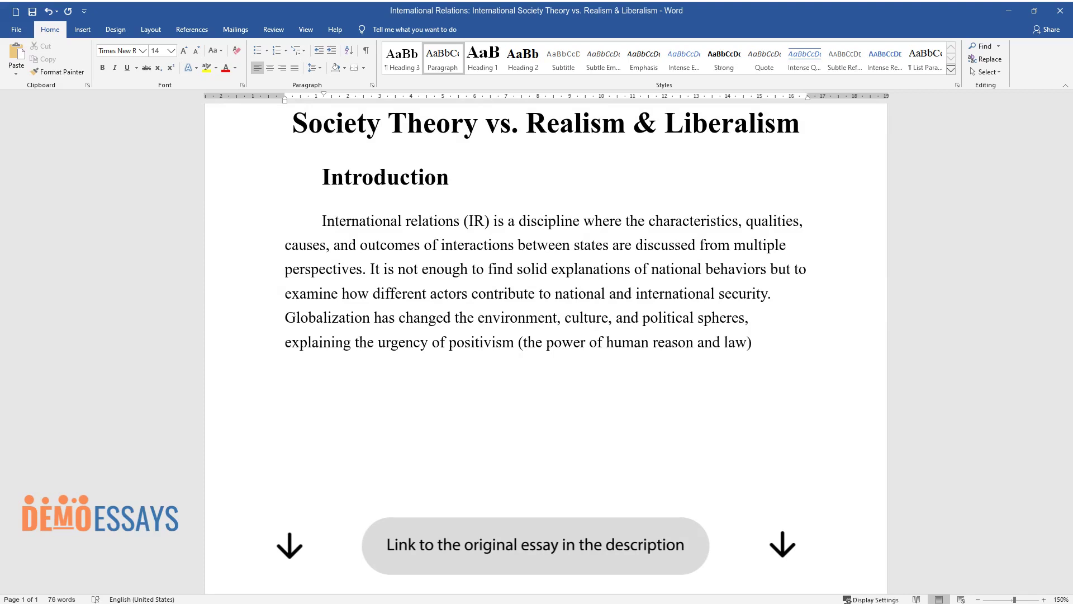
{"action": "type", "text": " and post-positivism (col"}
{"action": "type", "text": "lective "}
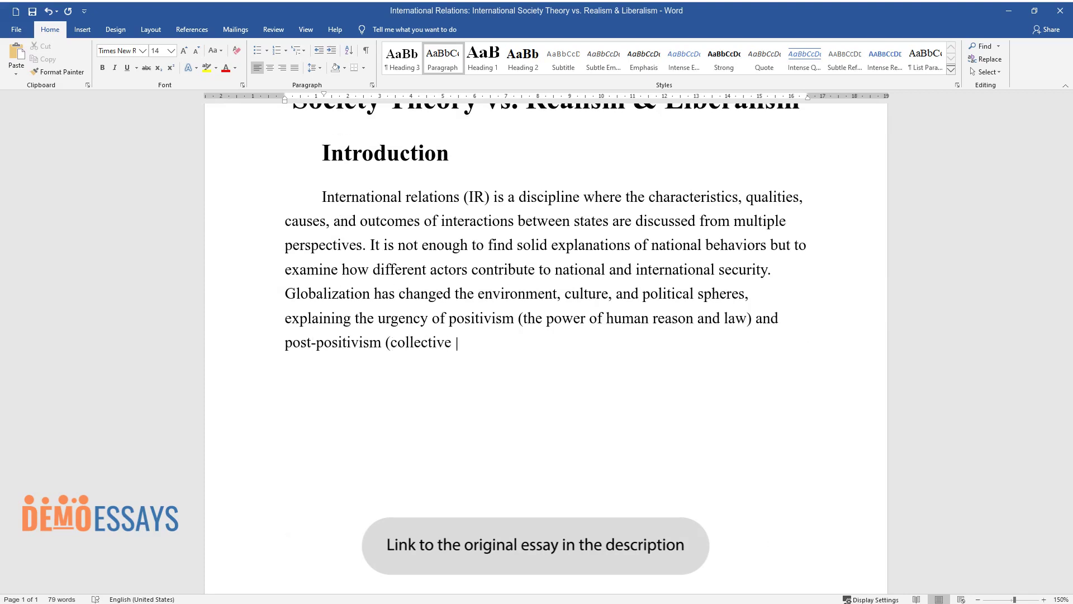
{"action": "type", "text": "identities and constructs). Each "}
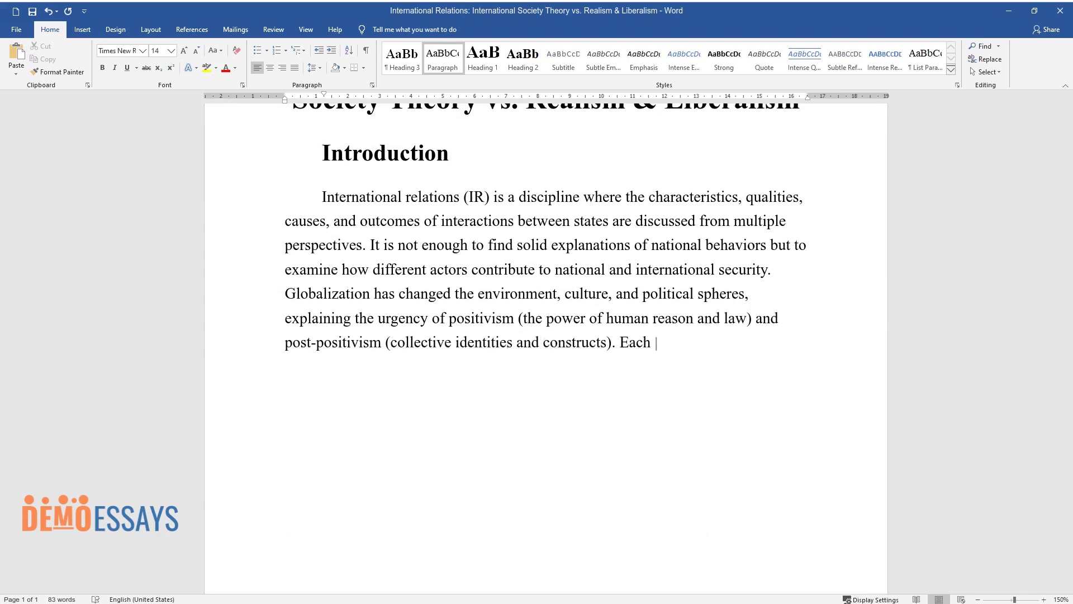
{"action": "type", "text": "theory has its advantages and dis"}
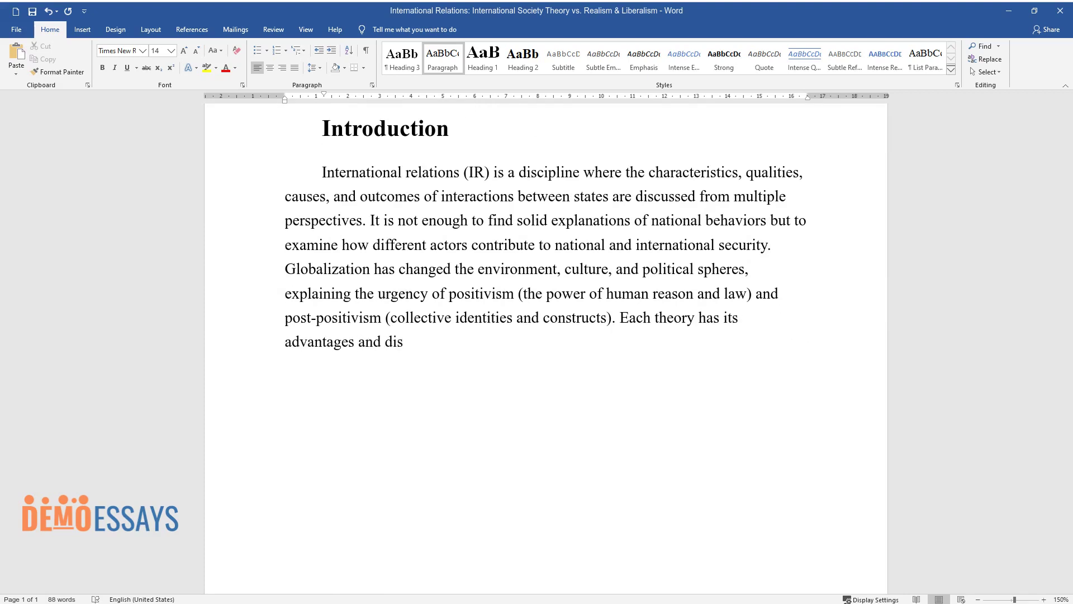
{"action": "type", "text": "advantages within the IR context."}
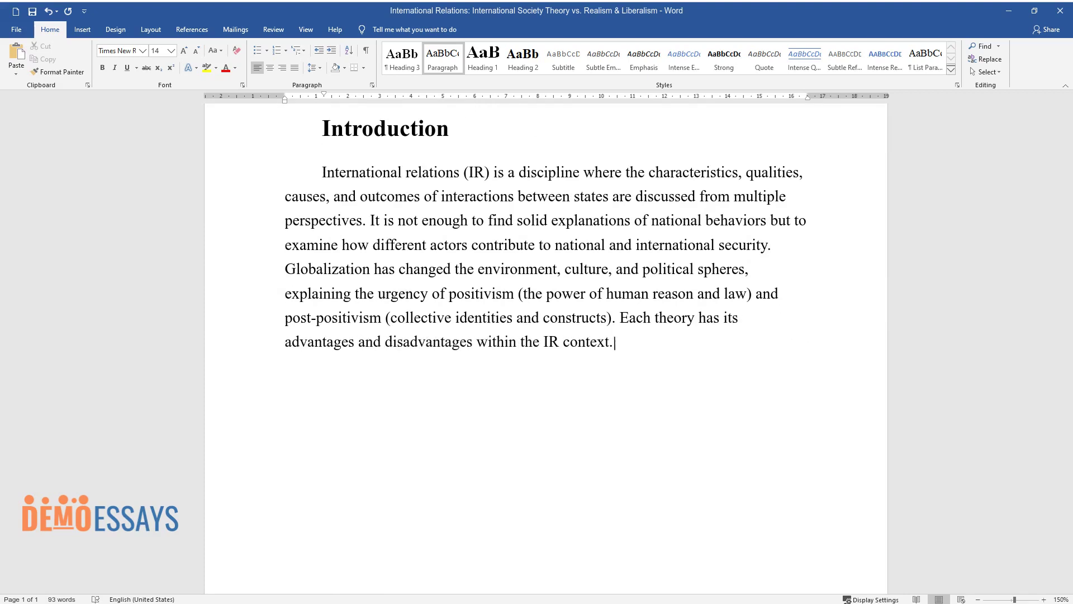
{"action": "type", "text": " Compared to liberalism and realism, where definite positi"}
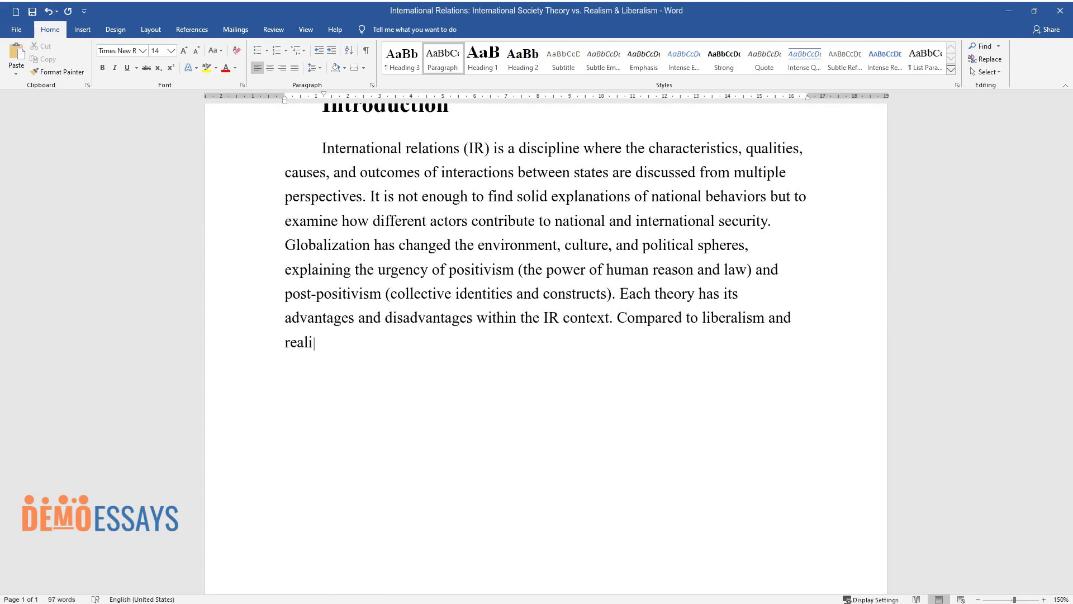
{"action": "type", "text": "ve aspe"}
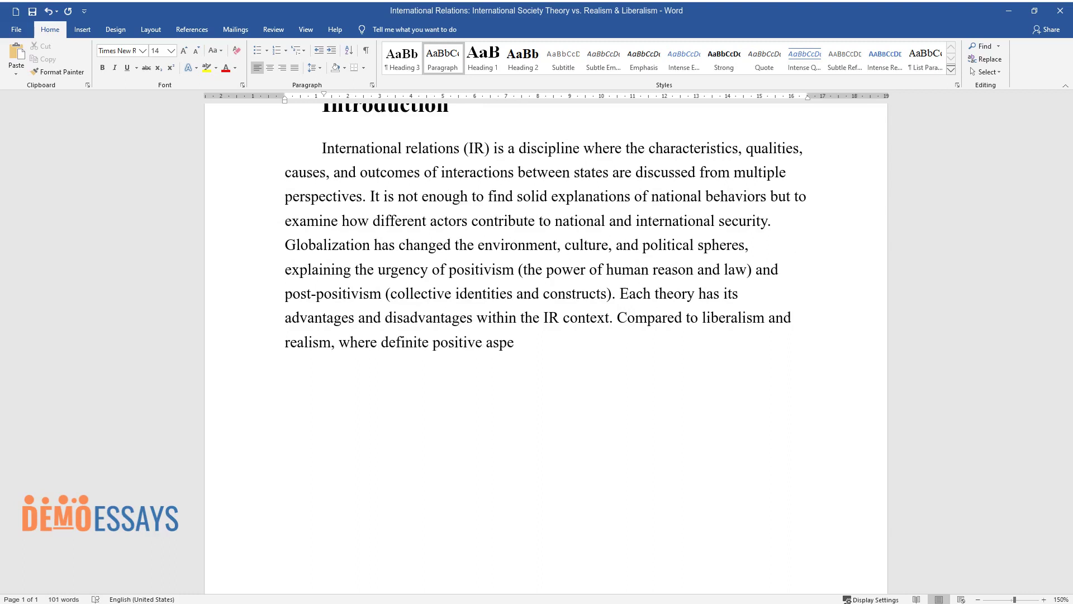
{"action": "type", "text": "cts of interpersonal relationships affect security, international society theory focuses on variou"}
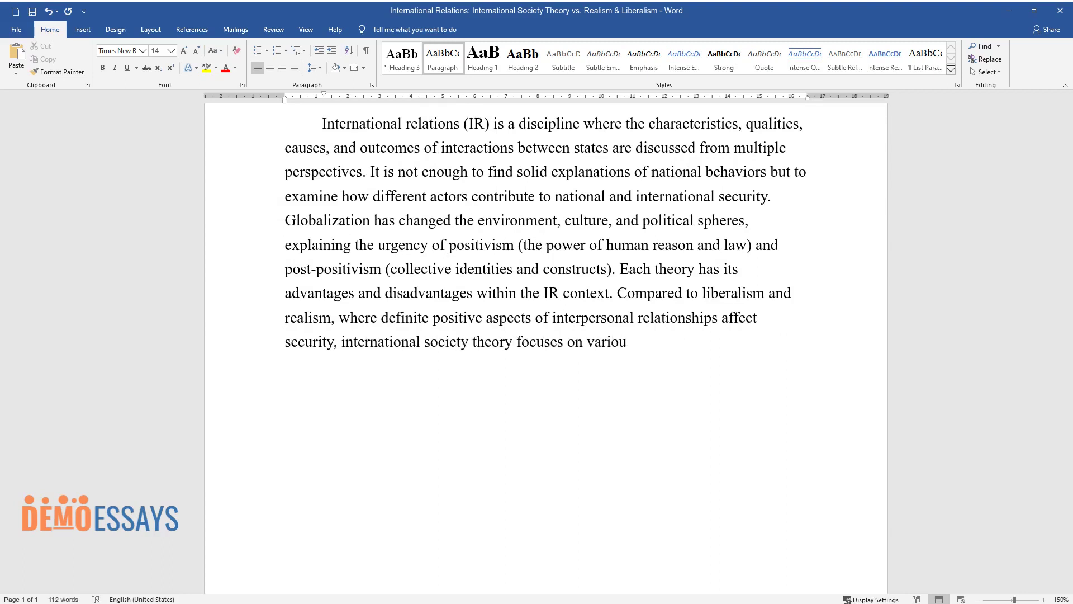
{"action": "type", "text": "s norms and values that allow relating IR."}
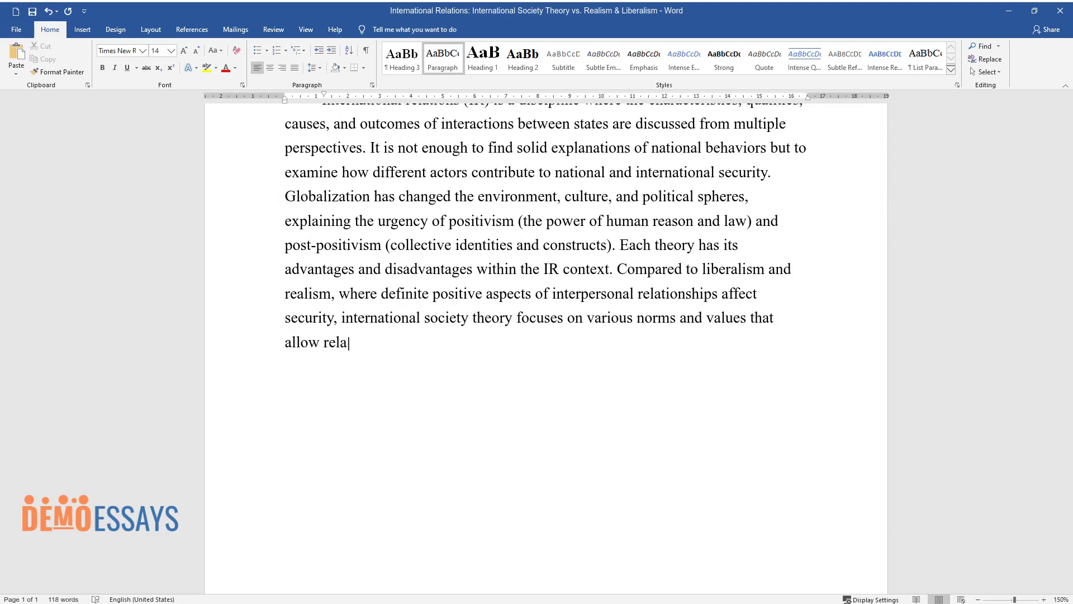
{"action": "key", "text": "Return"}
Add the heading 'Three Strong Points of the International Society Approach' and a Machiavellian realism paragraph ending 'always ready for war.'.
{"action": "type", "text": "Three"}
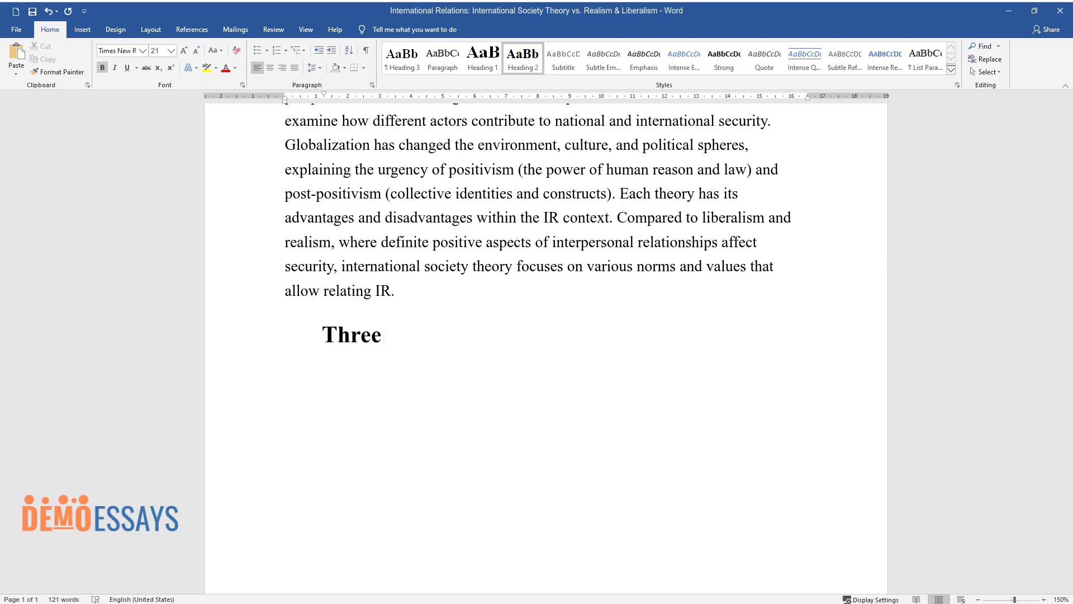
{"action": "type", "text": " Strong Points of the International Society Approach"}
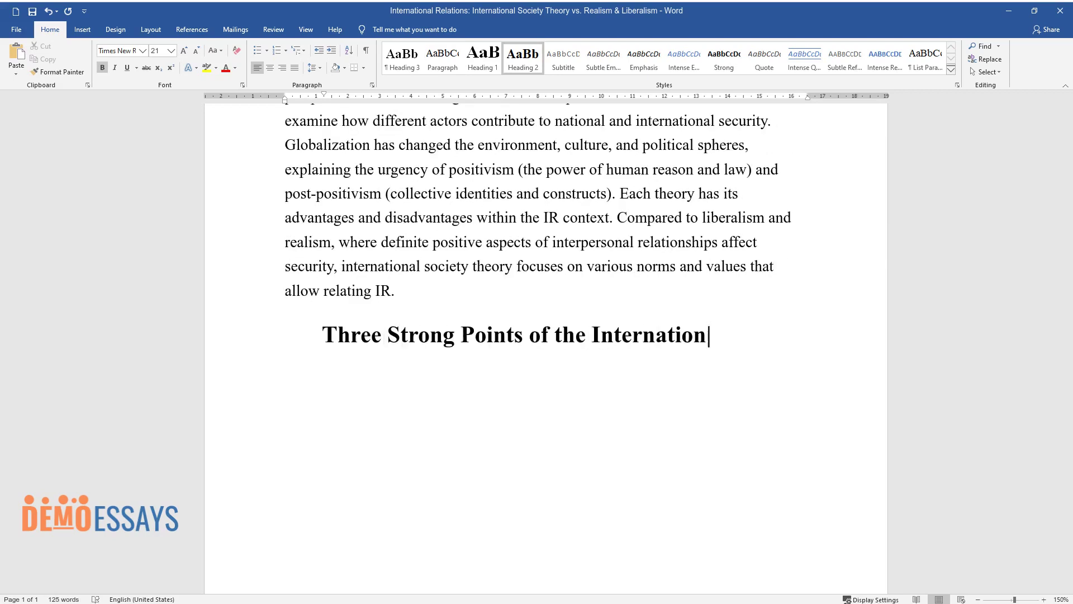
{"action": "key", "text": "Return"}
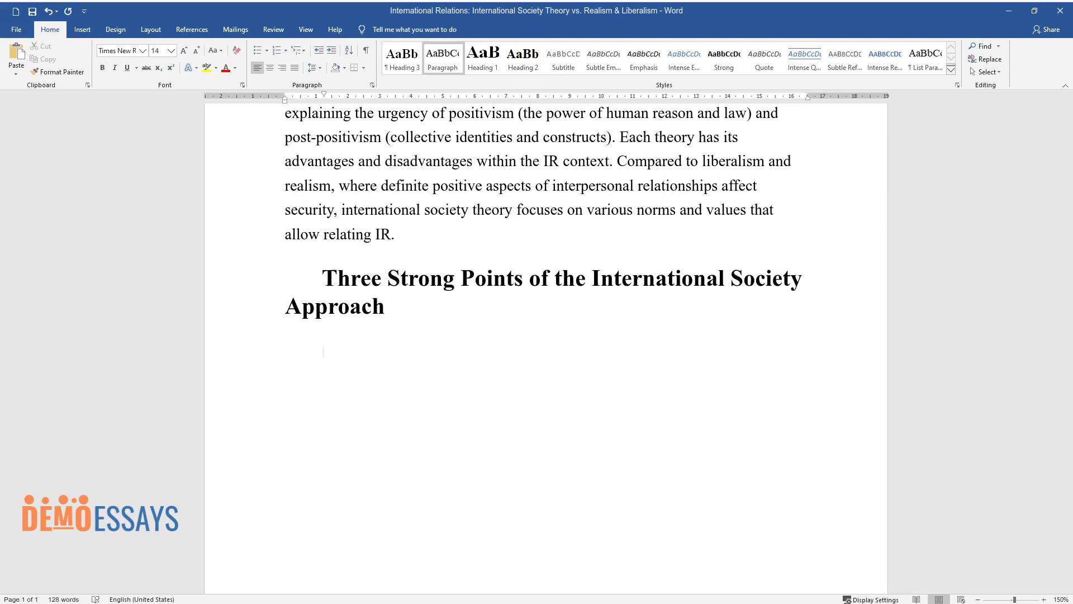
{"action": "type", "text": "One of the main poin"}
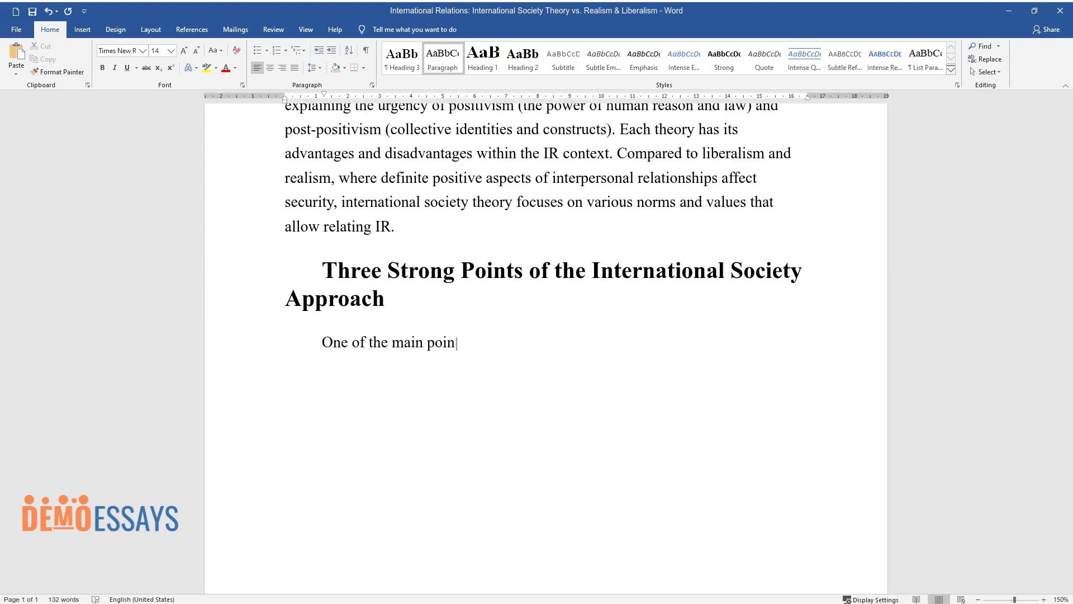
{"action": "type", "text": "erspective"}
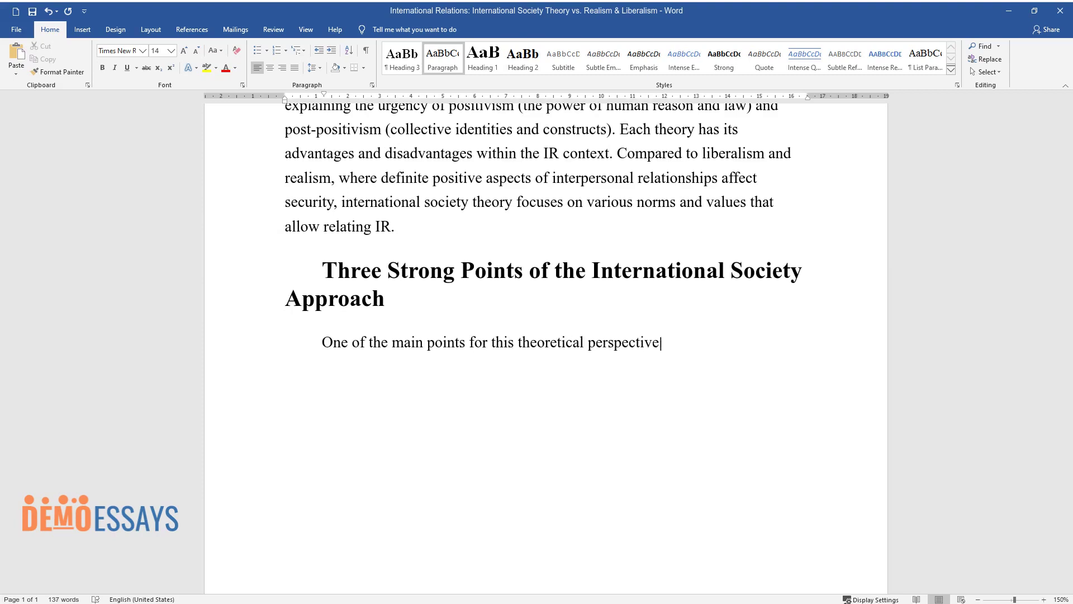
{"action": "type", "text": " is relatitudes o"}
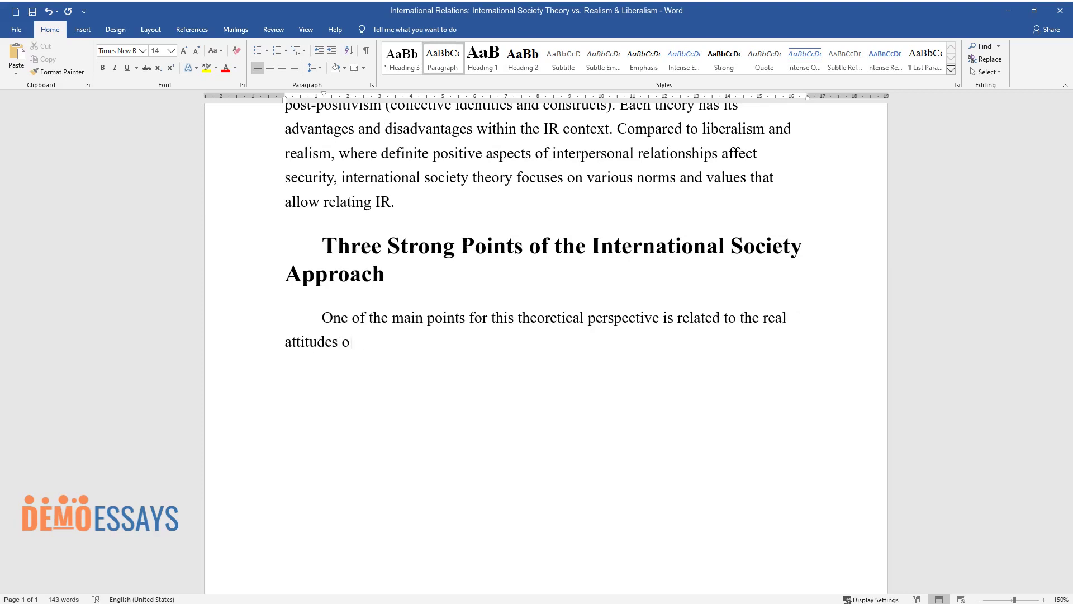
{"action": "type", "text": "es and pl"}
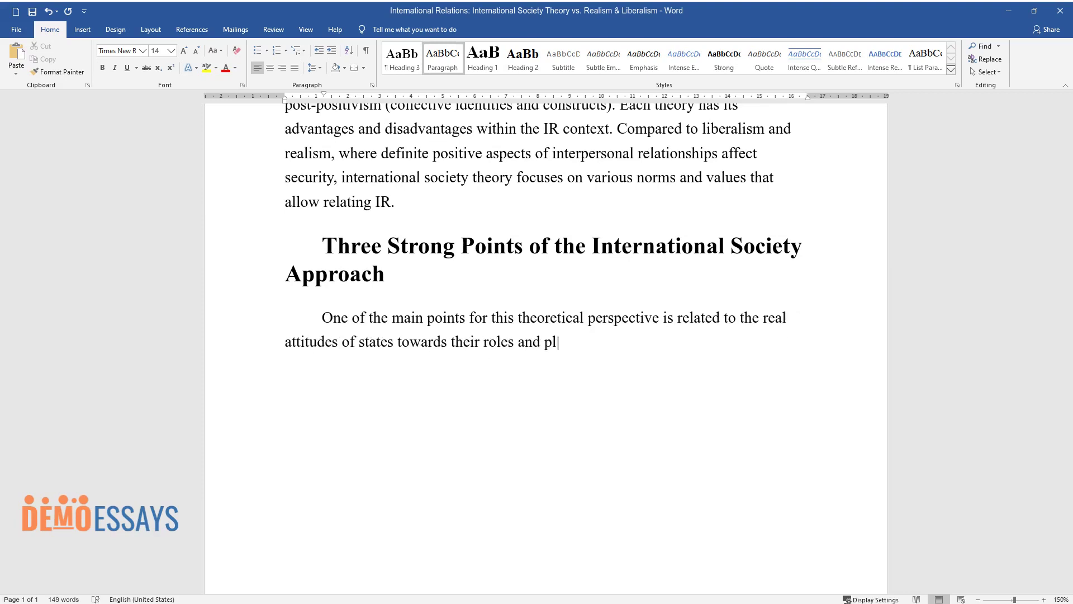
{"action": "type", "text": "aces. All players need to define a "}
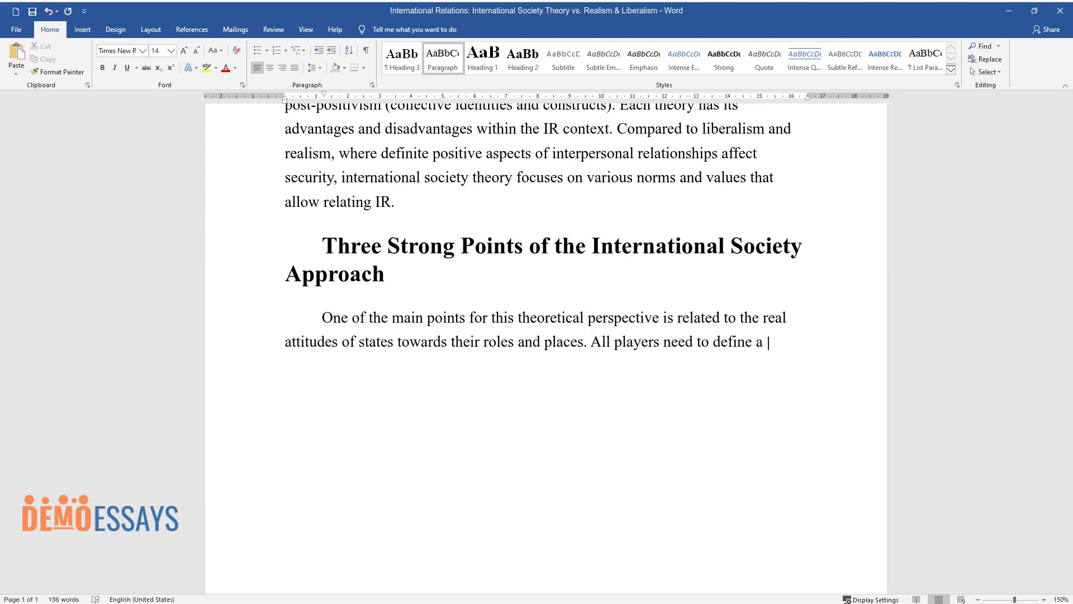
{"action": "type", "text": "common set of rules and share their"}
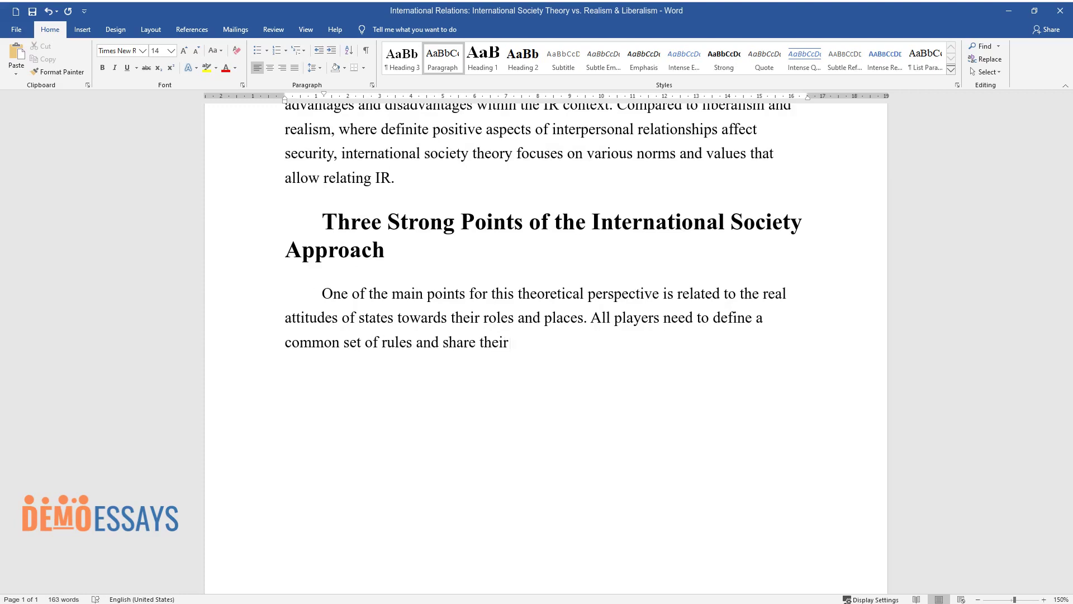
{"action": "type", "text": " ideas within the existing institut"}
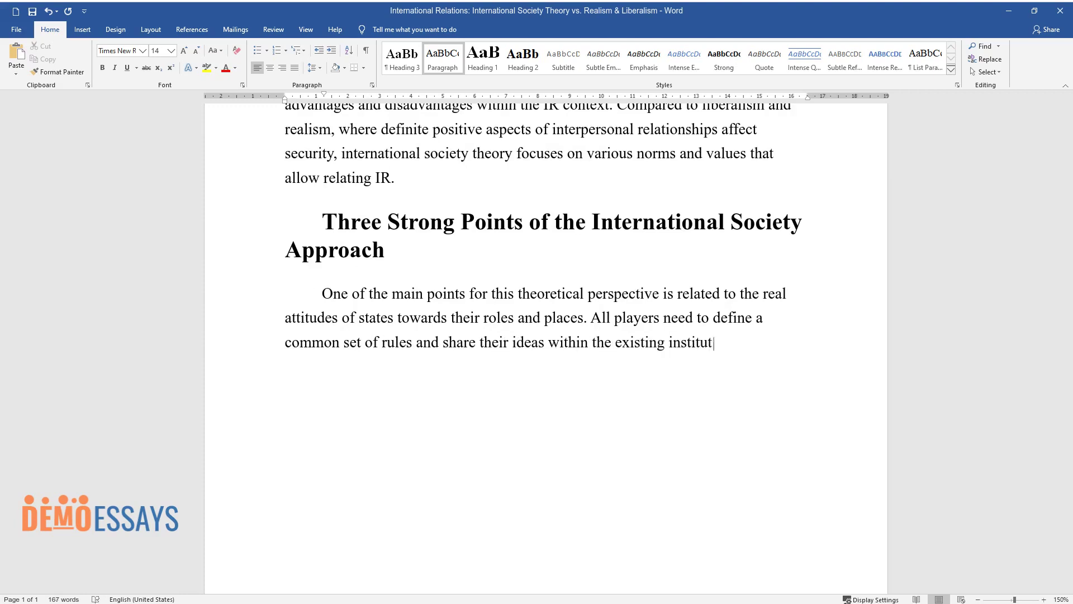
{"action": "type", "text": "ions. Thus, the tradition of realis"}
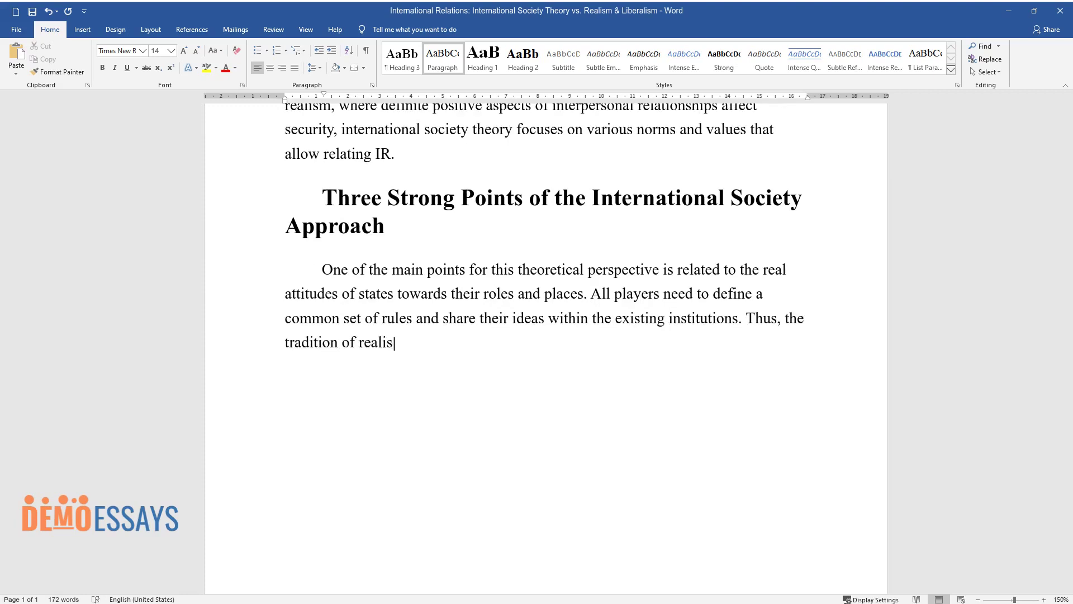
{"action": "type", "text": "m (also called Machiavellian) in in"}
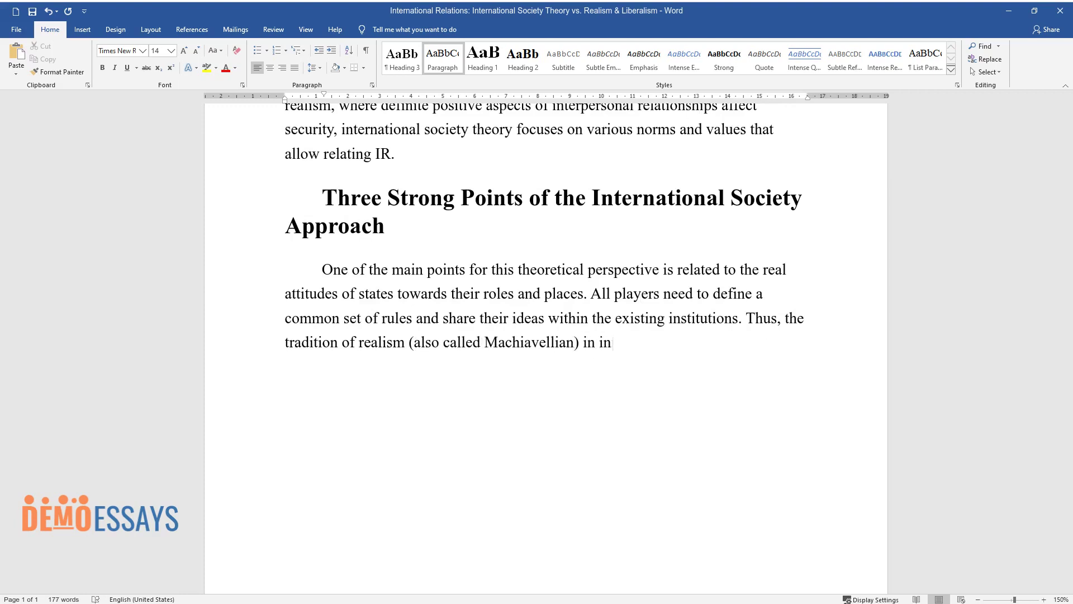
{"action": "type", "text": "ternational society turns out to be beneficial for n"}
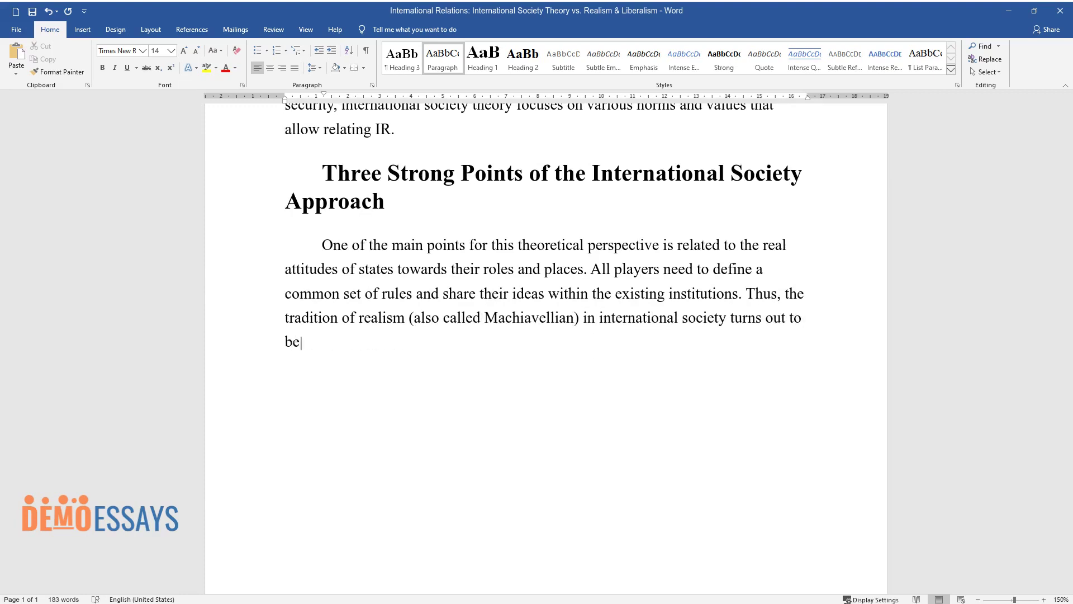
{"action": "type", "text": "ations with their i"}
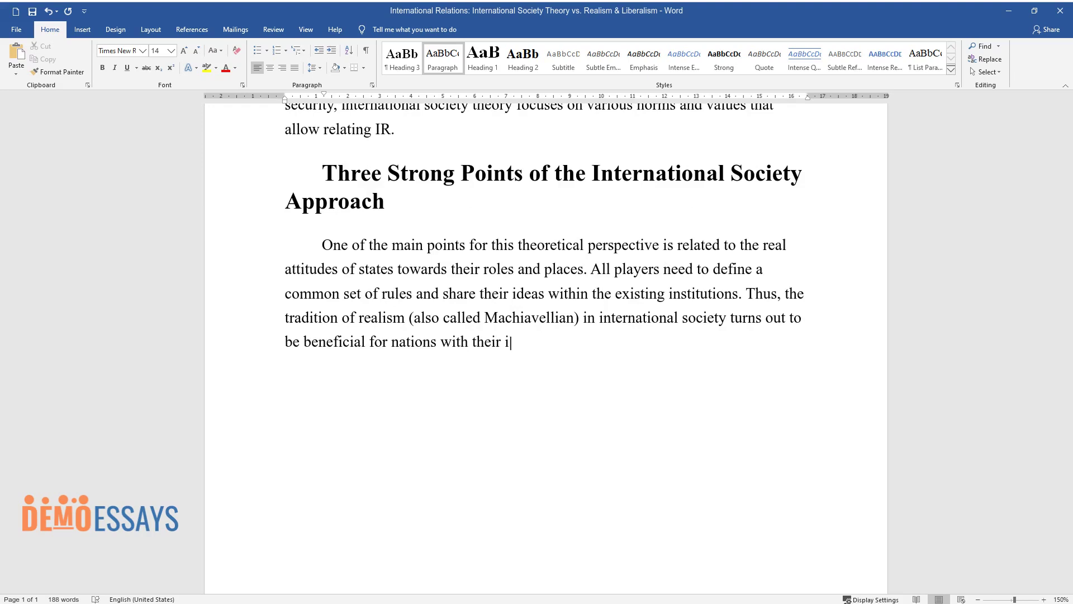
{"action": "type", "text": "nterests and agreements. According"}
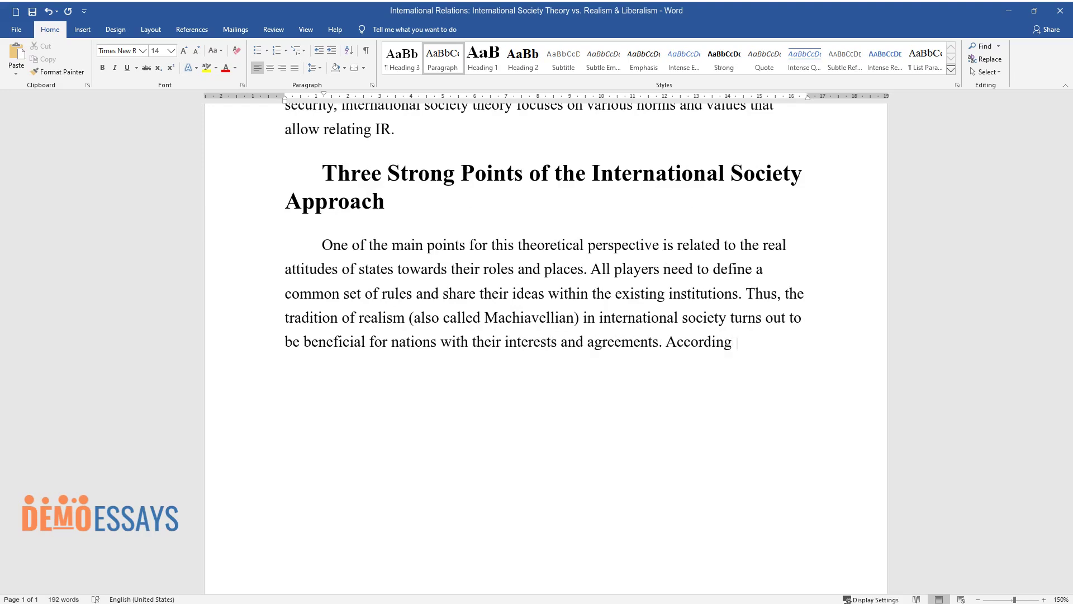
{"action": "type", "text": " to Machiavelli, if a person becomes"}
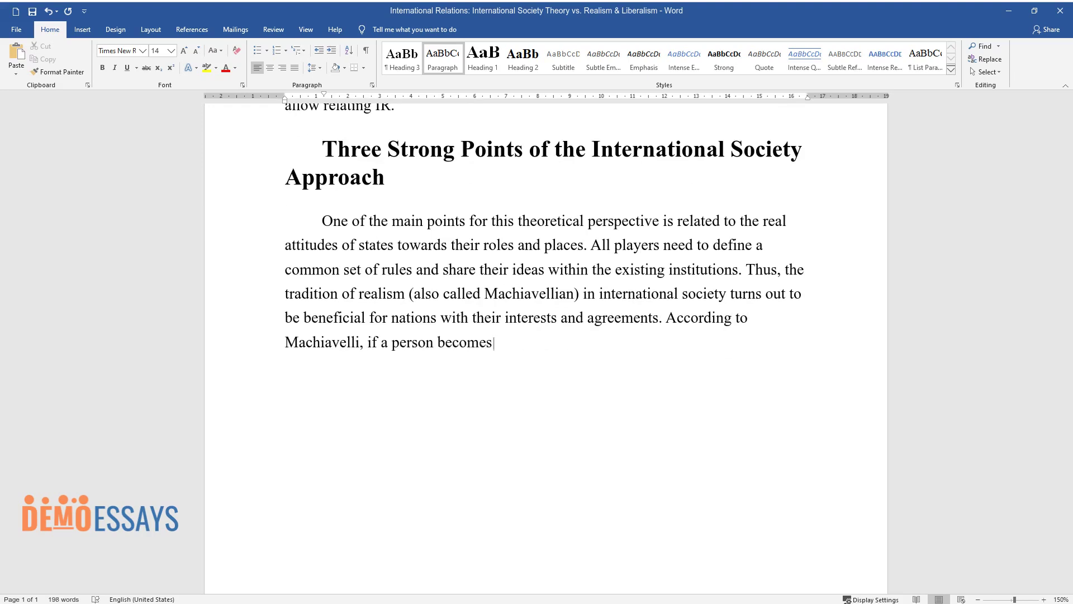
{"action": "type", "text": " a ruler with the people's support,"}
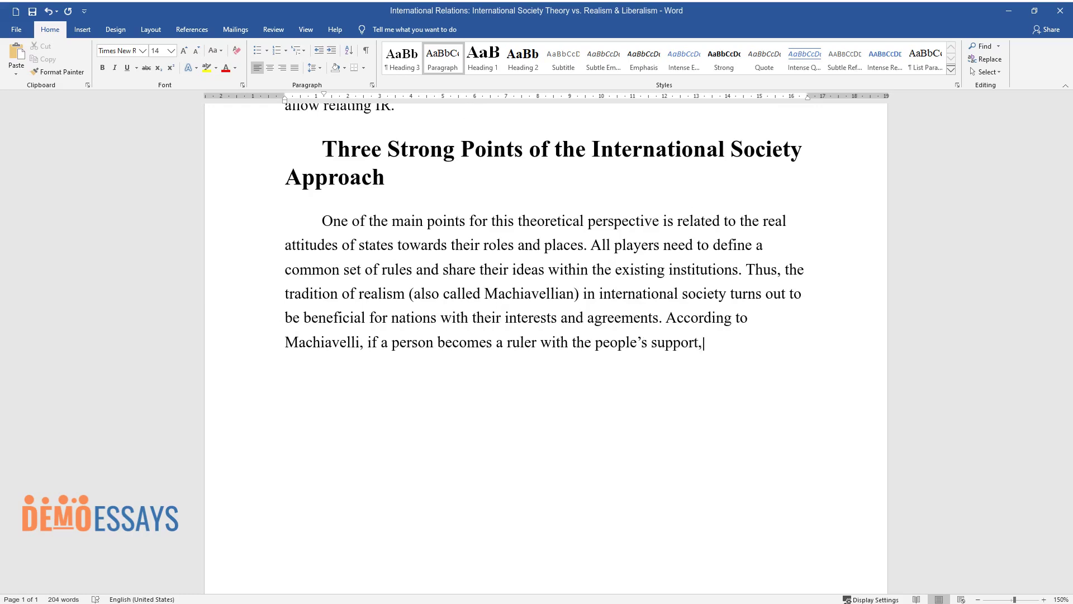
{"action": "type", "text": " it is necessary to keep those peop"}
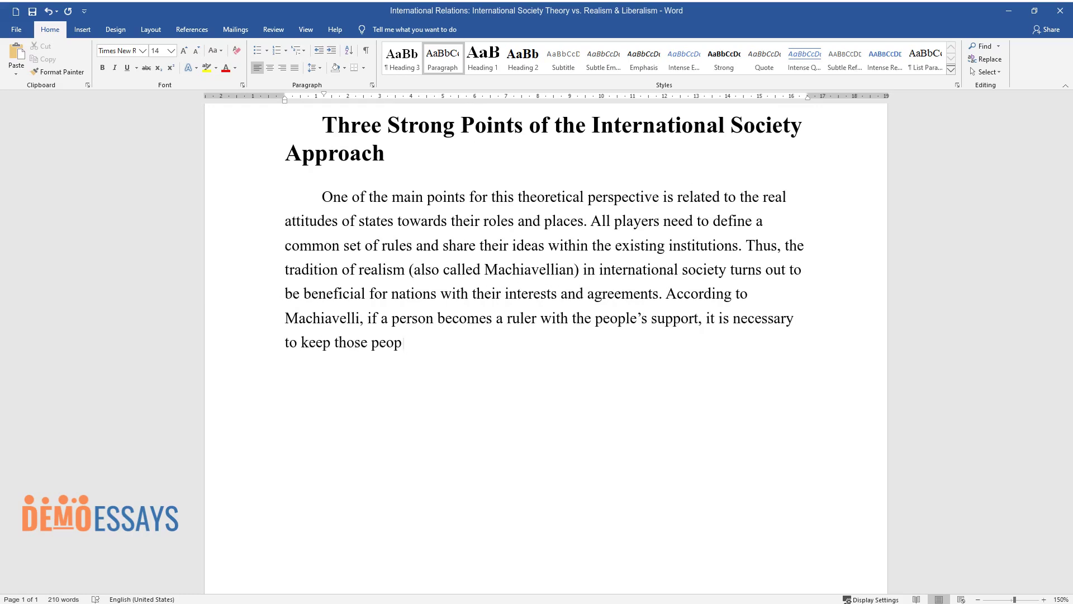
{"action": "type", "text": "le's interests in mind and maintain them on"}
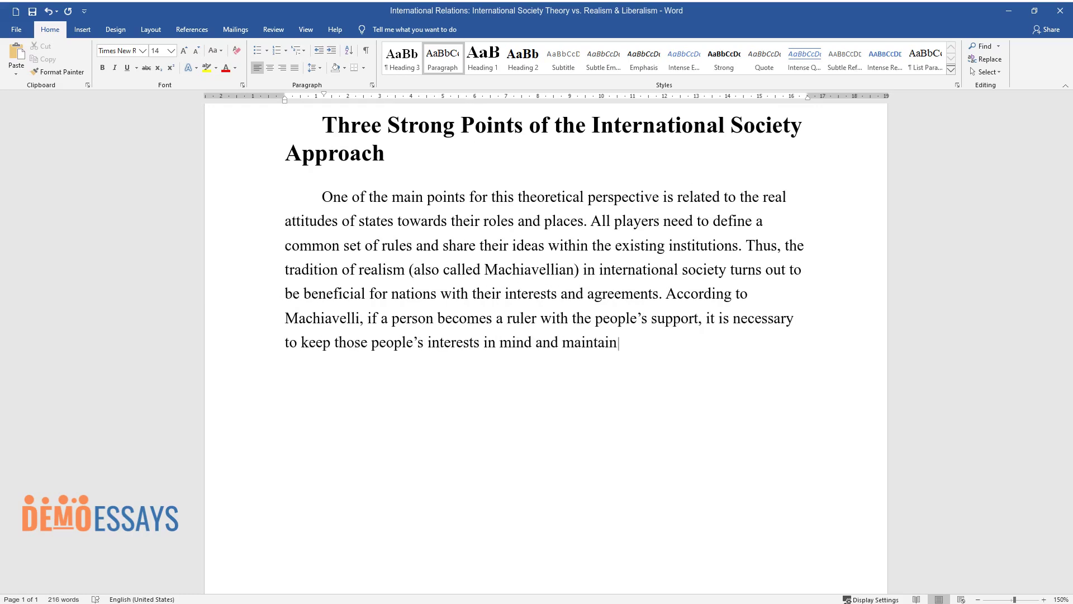
{"action": "type", "text": " his side. It is normal for"}
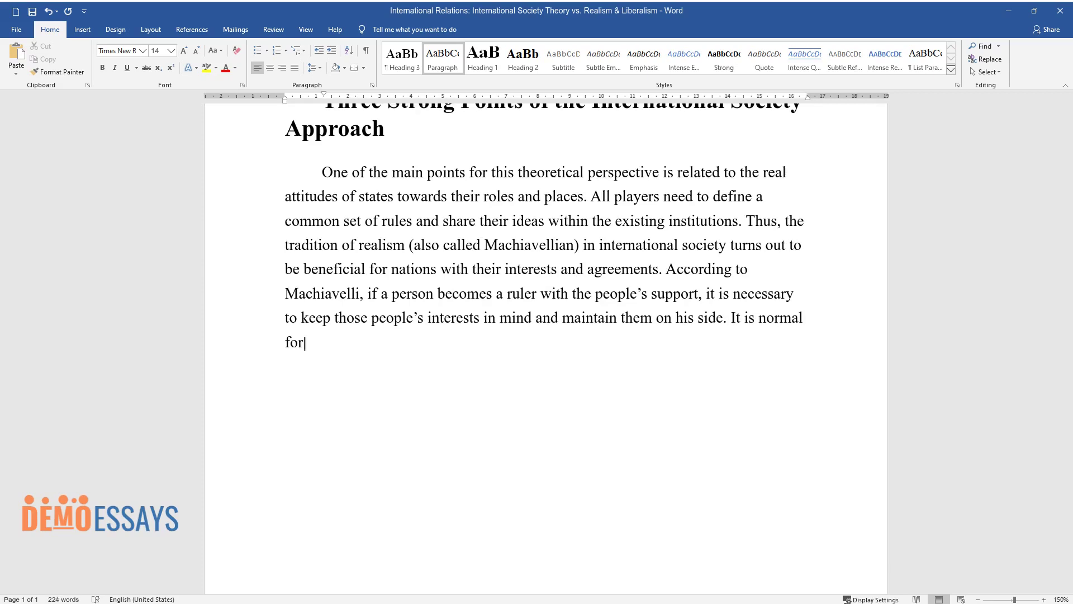
{"action": "type", "text": " states to cooperate and presume an"}
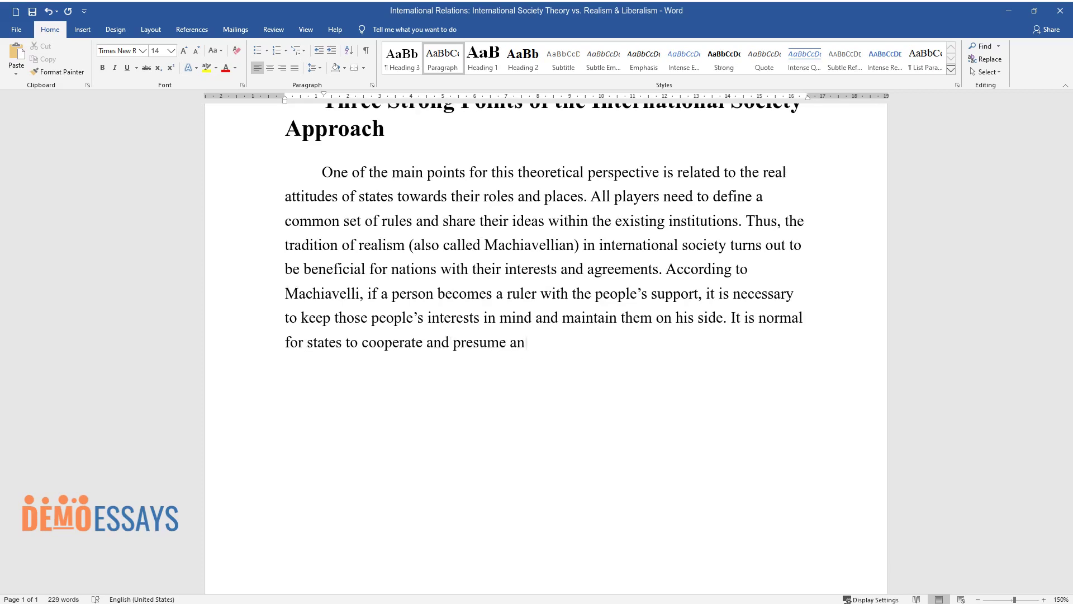
{"action": "type", "text": "archical methods to keep the peace "}
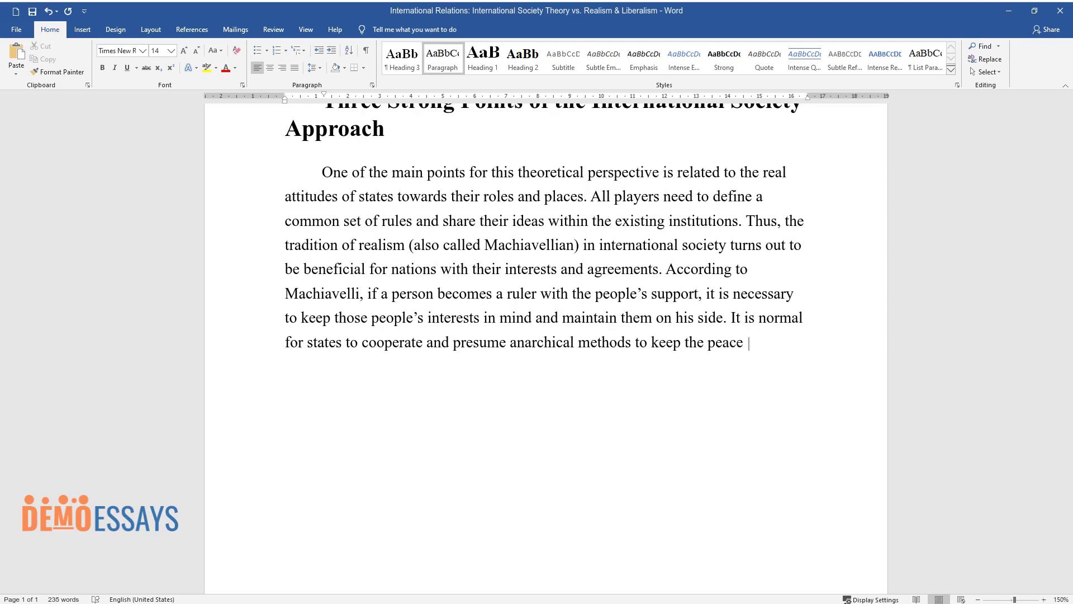
{"action": "type", "text": "but be always read"}
{"action": "type", "text": "y for war."}
{"action": "key", "text": "Return"}
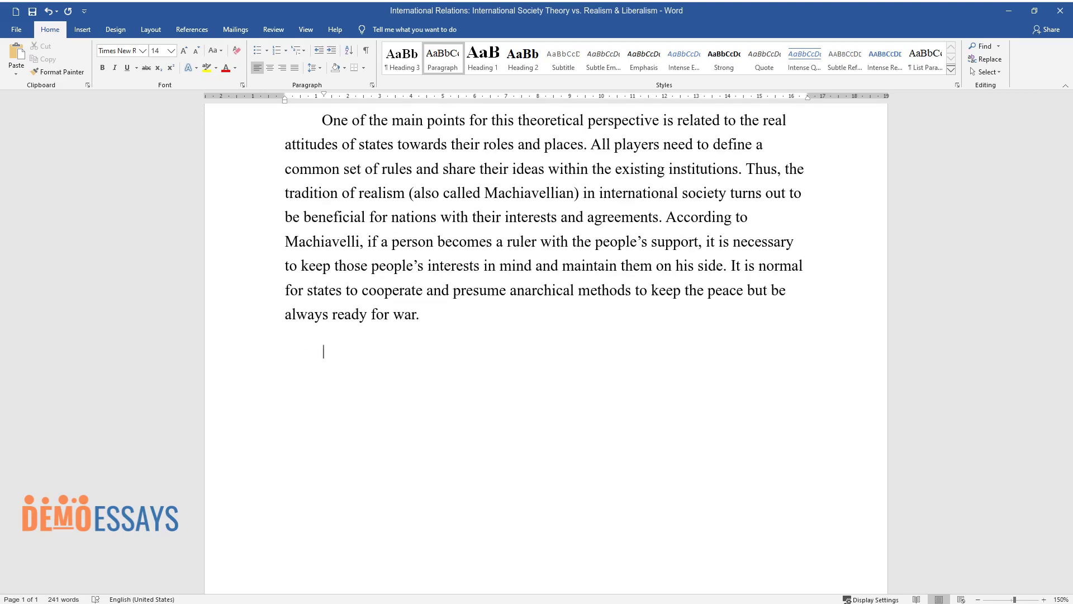
Finish the revolutionist Kant paragraph ending 'equality, and freedom.' and begin the third-assumption paragraph.
{"action": "type", "text": "Another point is based"}
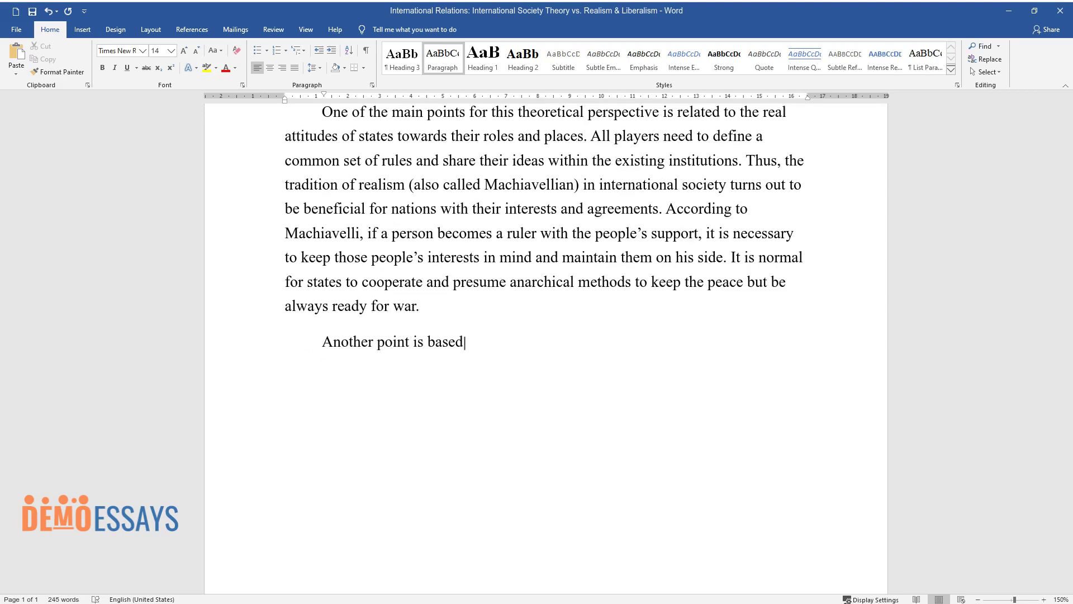
{"action": "type", "text": " on the revolutionist aspect when"}
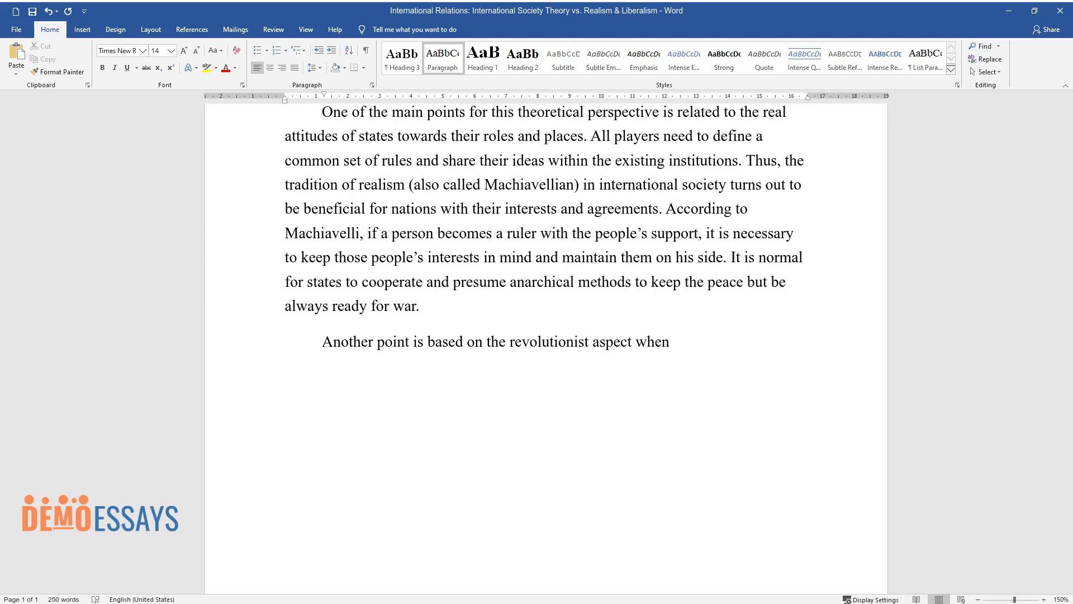
{"action": "type", "text": " people are united on certain moral"}
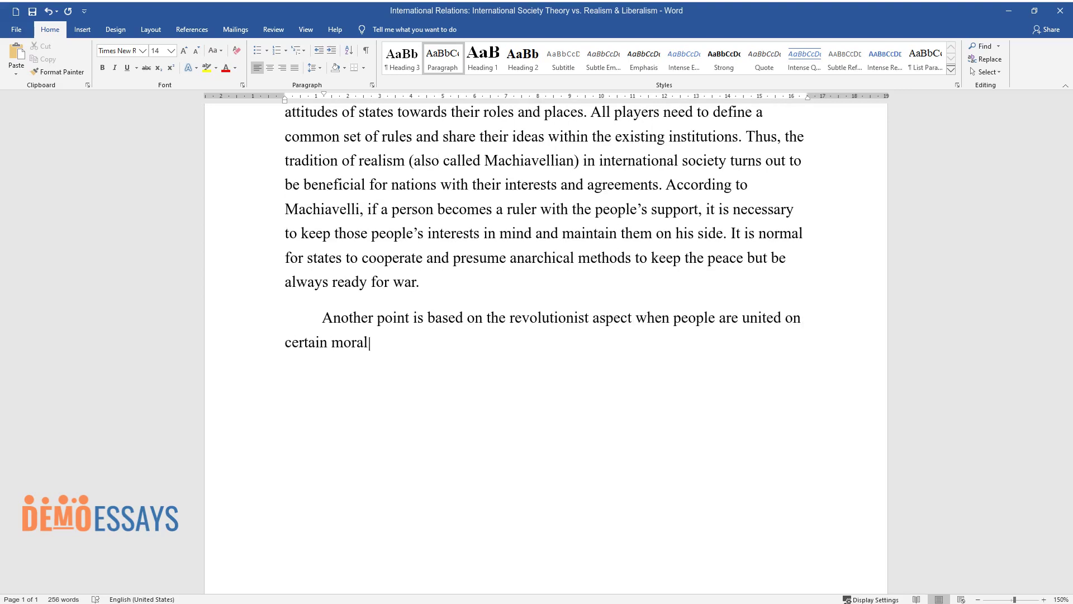
{"action": "type", "text": " principles. Kant and his follower"}
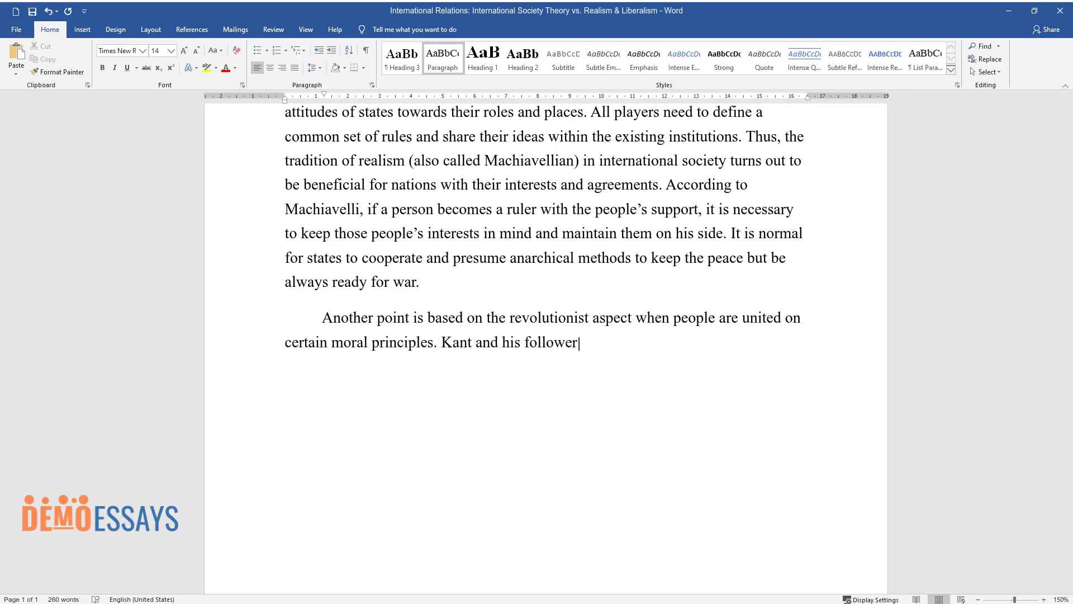
{"action": "type", "text": "s supported this issue by explaini"}
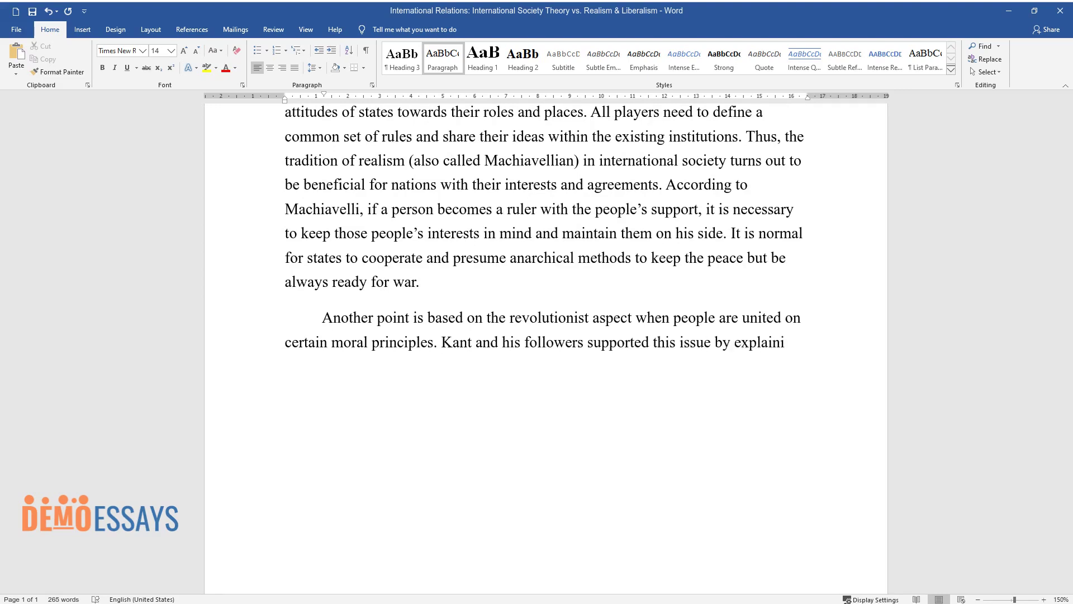
{"action": "type", "text": "ng society as a more significant f"}
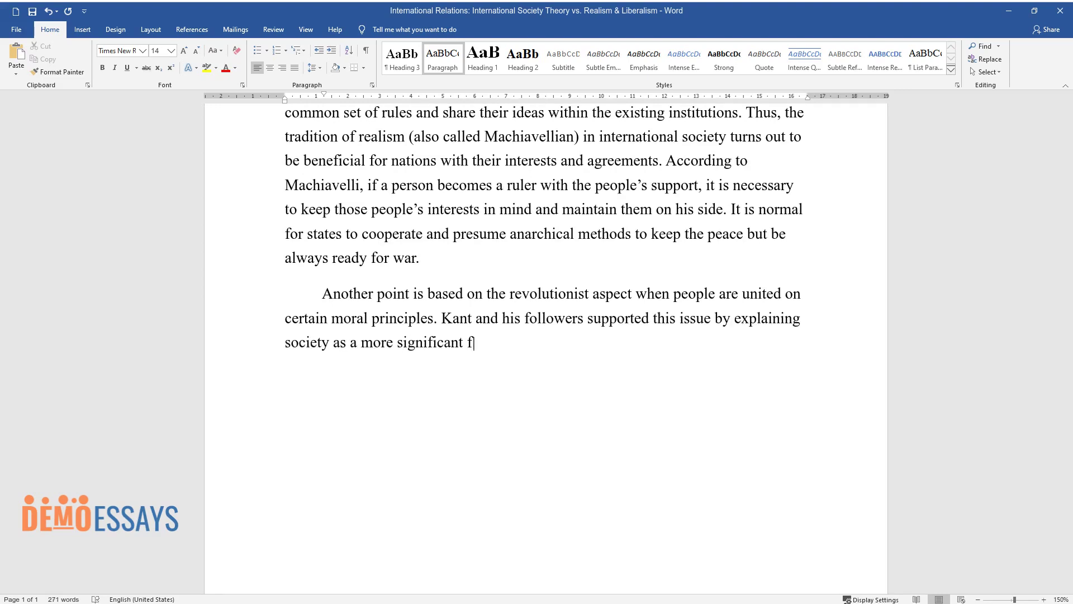
{"action": "type", "text": "actor than states and organization"}
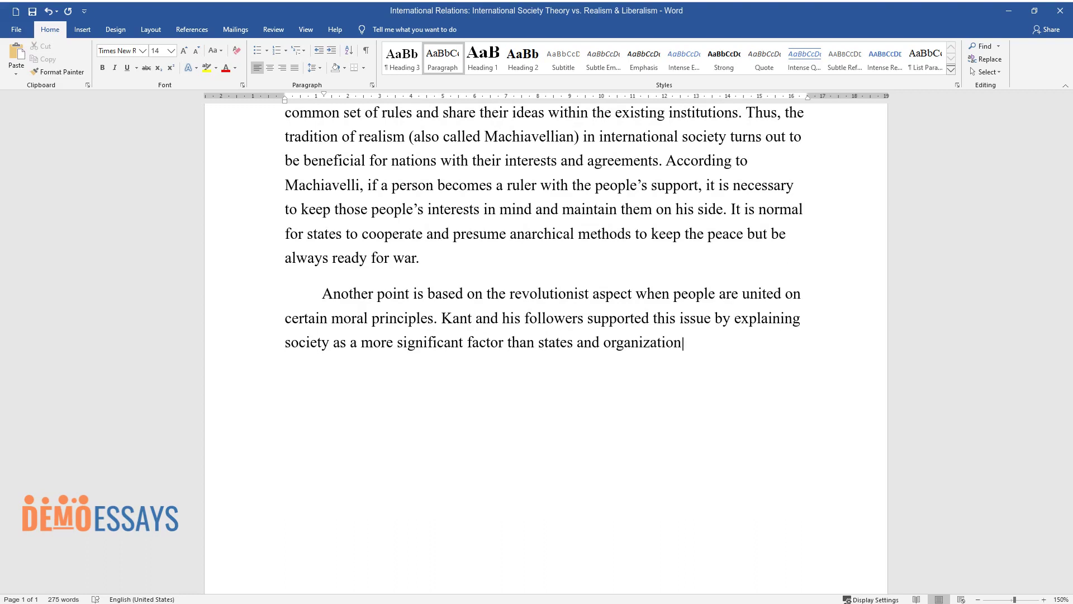
{"action": "type", "text": "s. There are many rules and laws "}
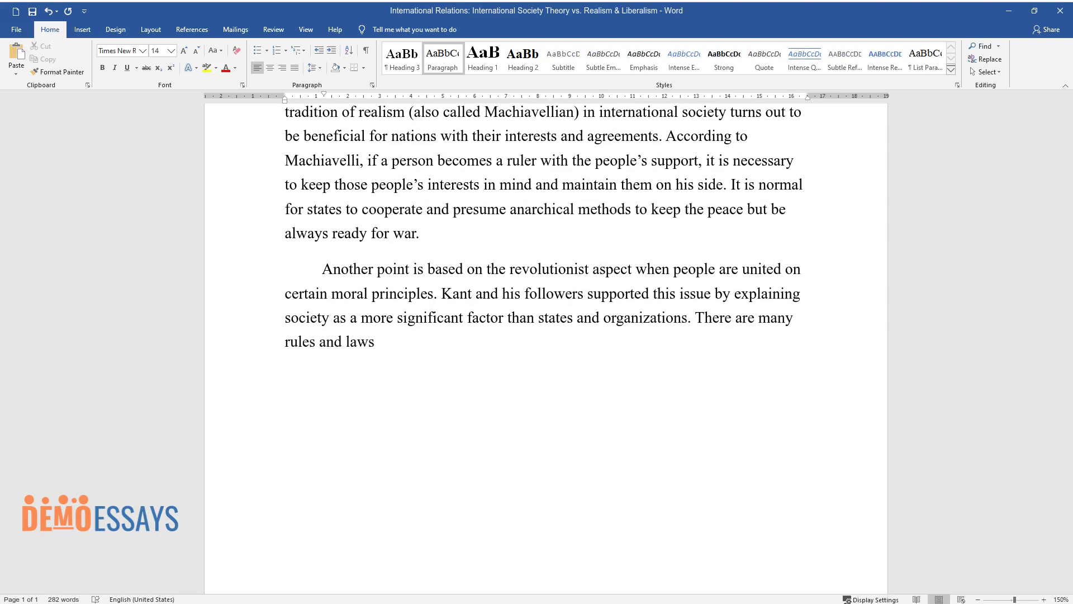
{"action": "type", "text": "to be followed for the whole society, neglecting other state systems"}
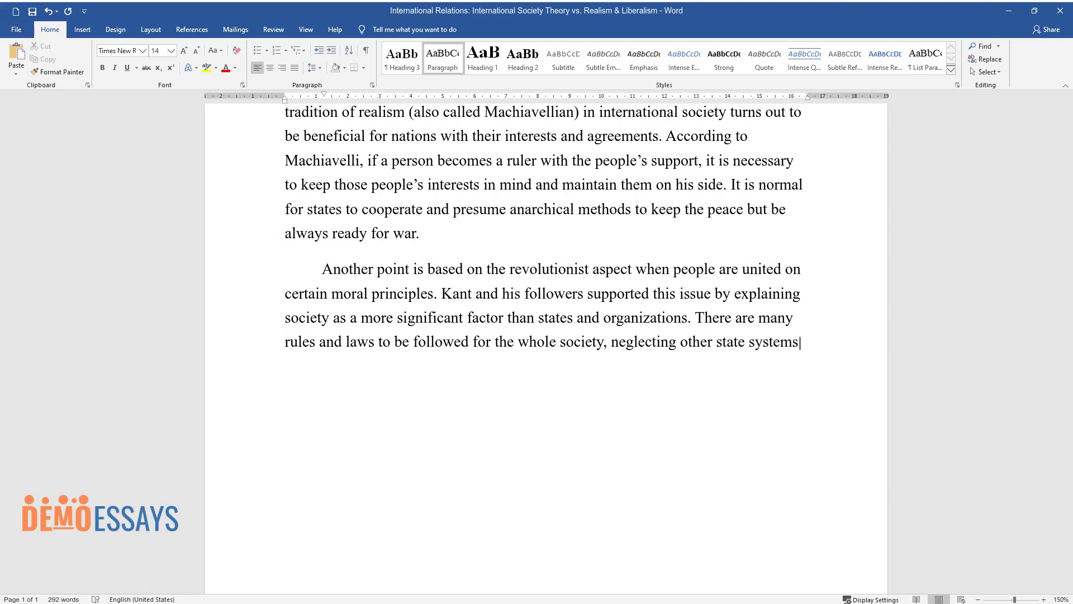
{"action": "type", "text": ". This idea helps people stay in c"}
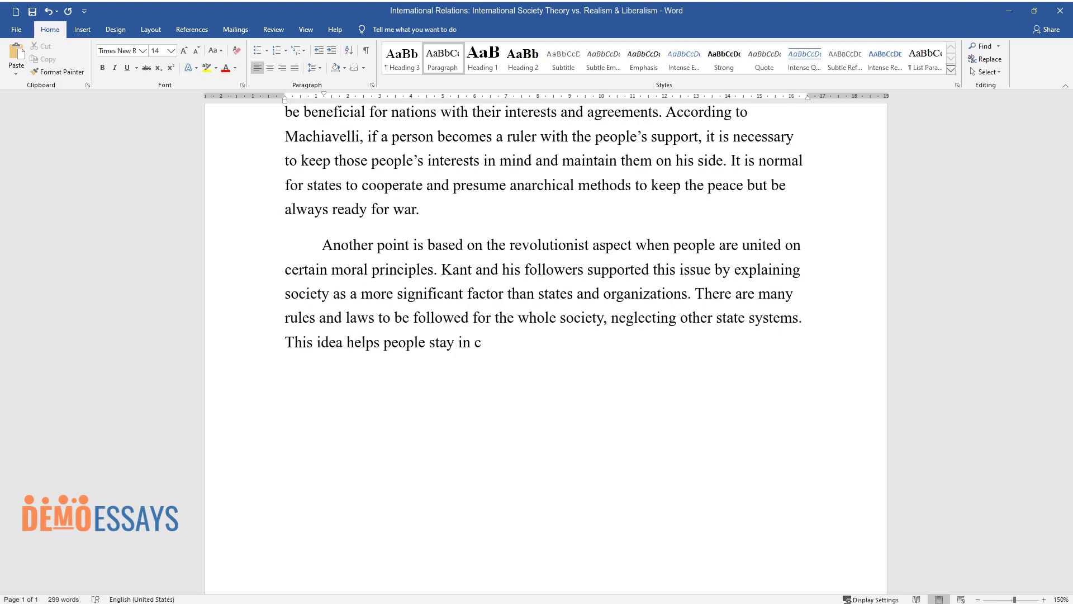
{"action": "type", "text": "ontact and supports the worth of h"}
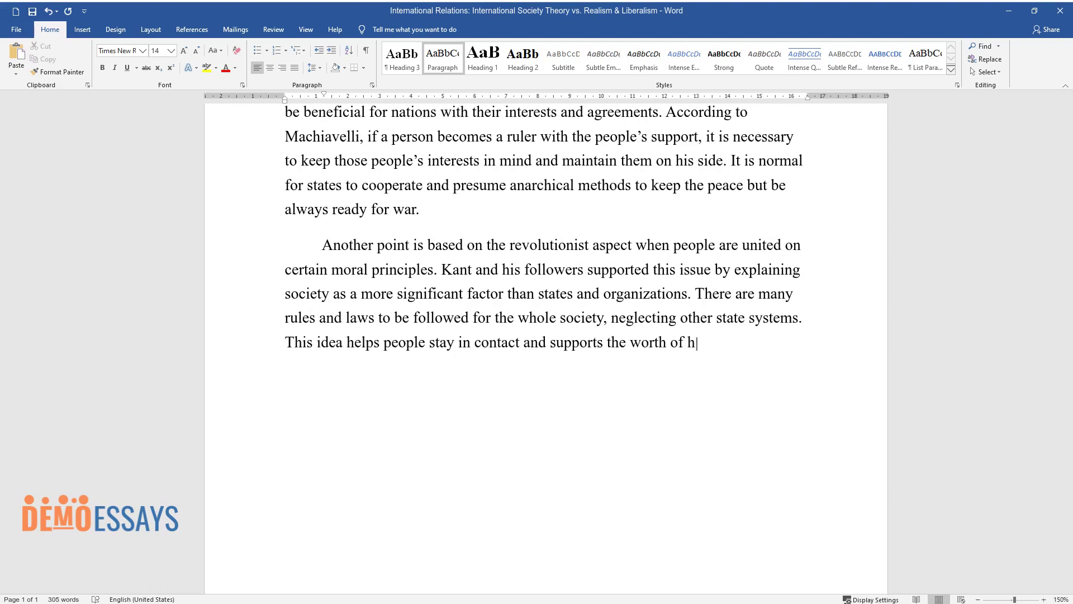
{"action": "type", "text": "uman rights, equa"}
{"action": "type", "text": "lity, and freedom"}
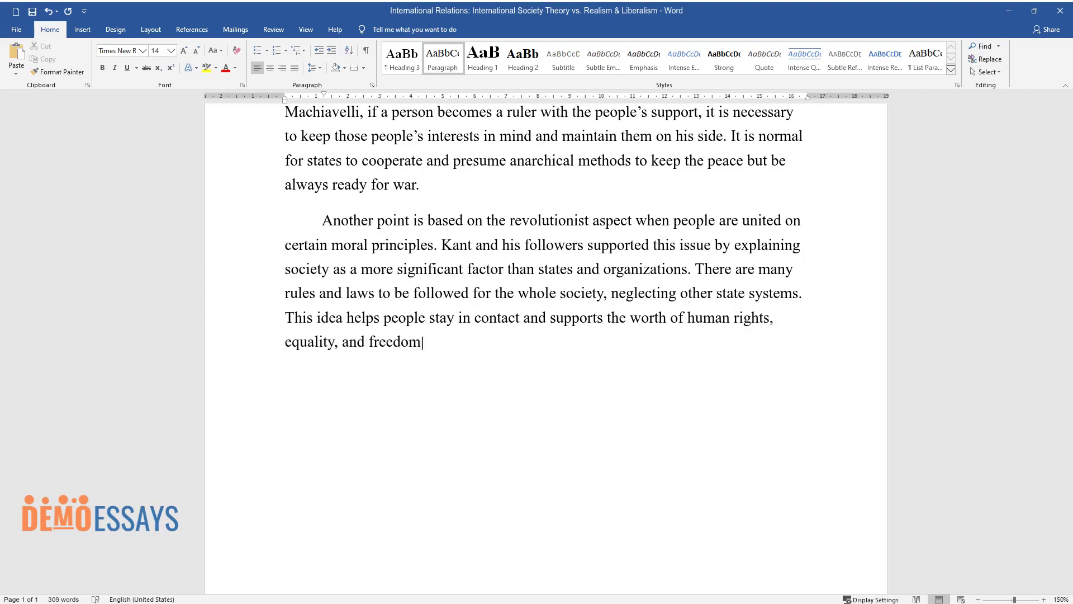
{"action": "type", "text": "."}
{"action": "key", "text": "Return"}
{"action": "type", "text": "The third ass"}
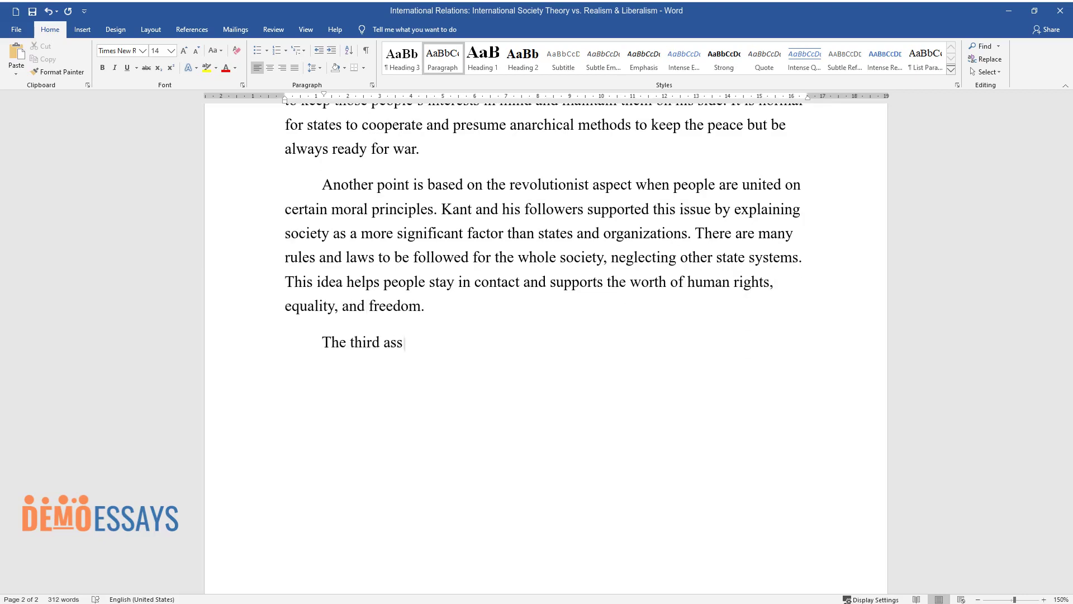
{"action": "type", "text": "umption in the chosen theoretical p"}
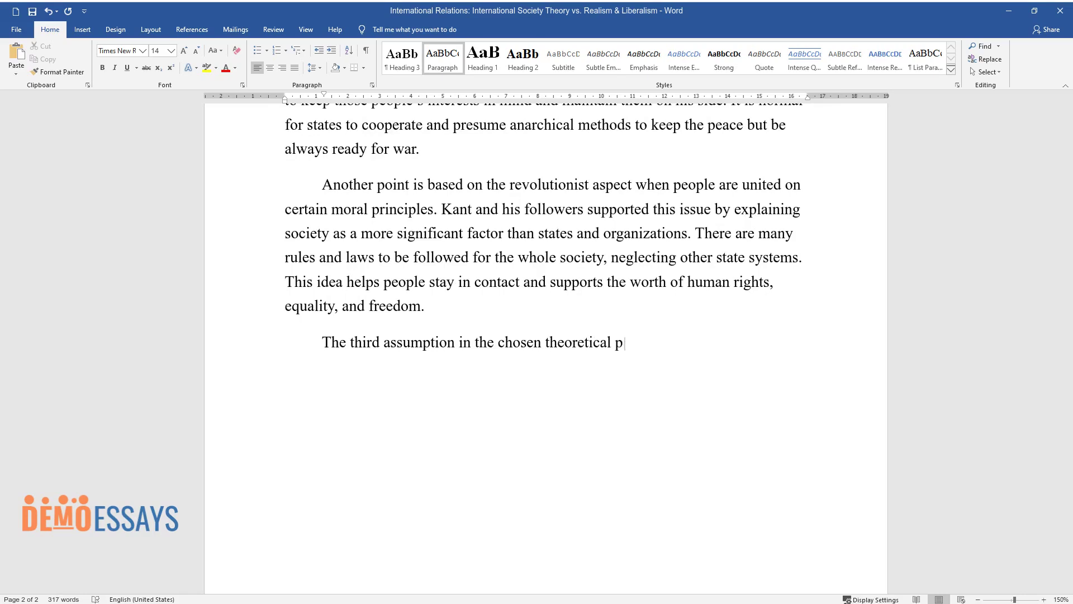
{"action": "type", "text": "erspective is connected to the rati"}
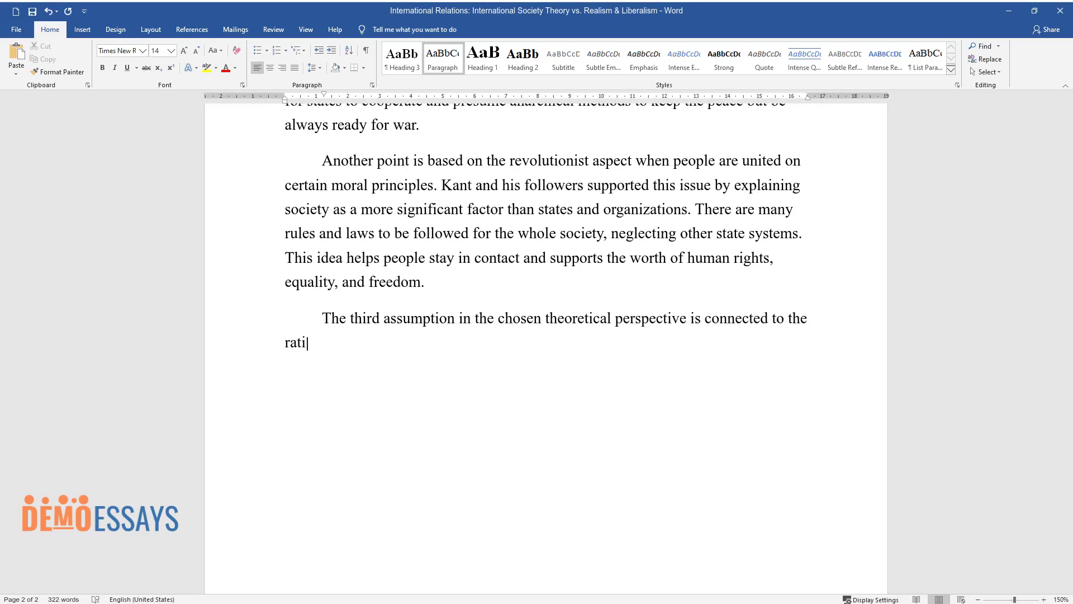
{"action": "type", "text": "onalist approach that combines the "}
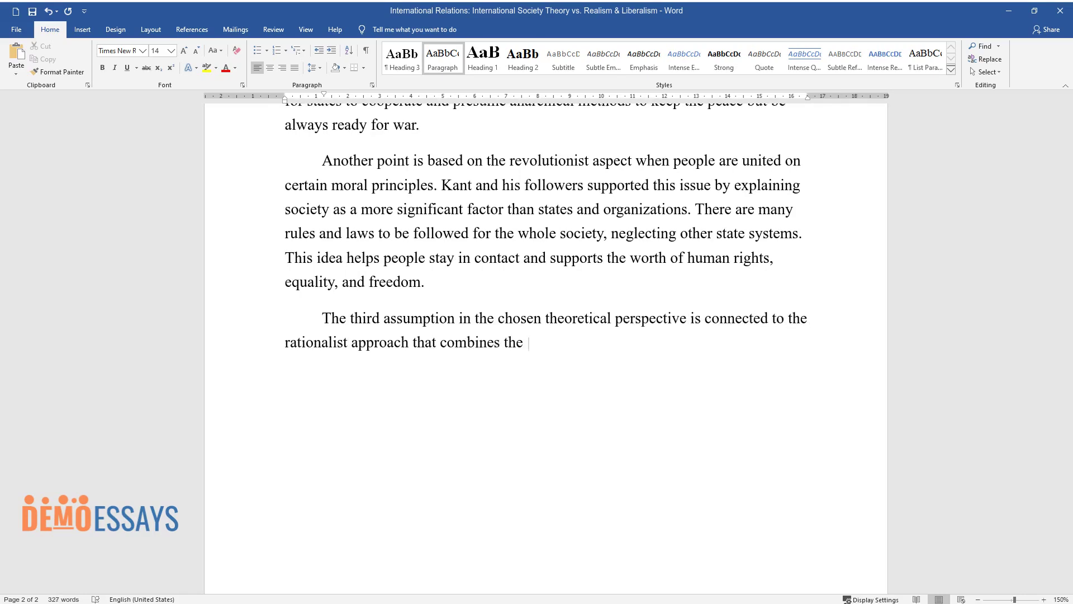
{"action": "type", "text": "characteristics of the previous two"}
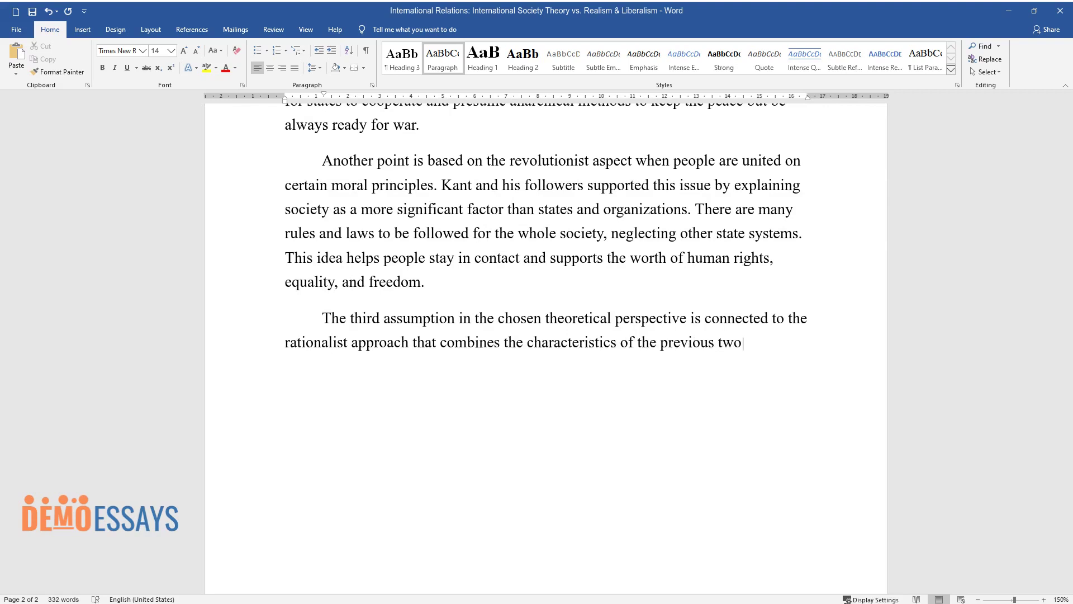
{"action": "type", "text": " ideas. Grotius was the philosopher"}
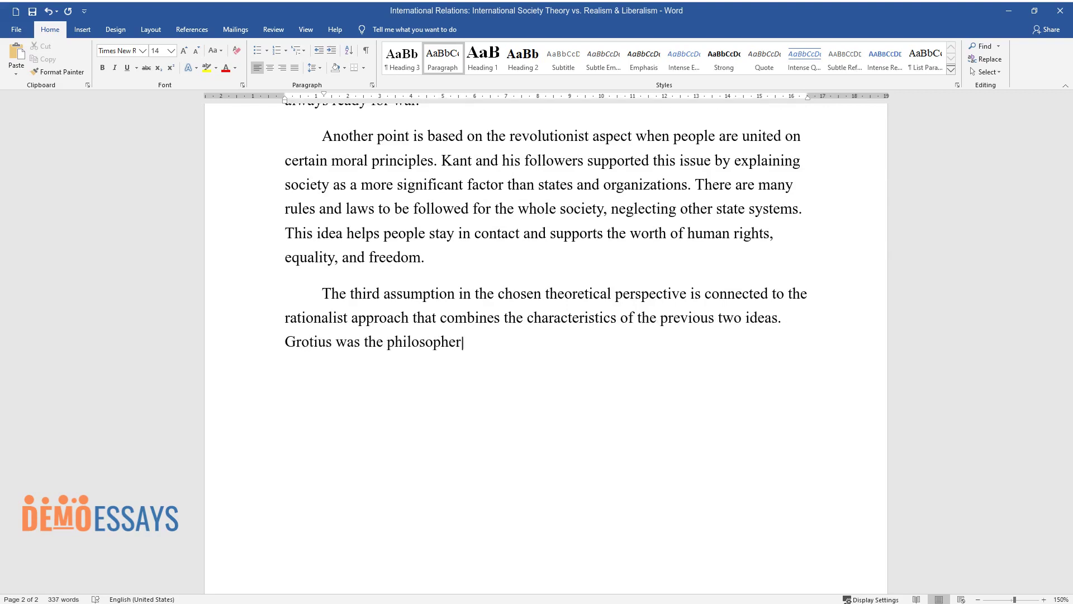
{"action": "type", "text": " whose teaching formulated the prin"}
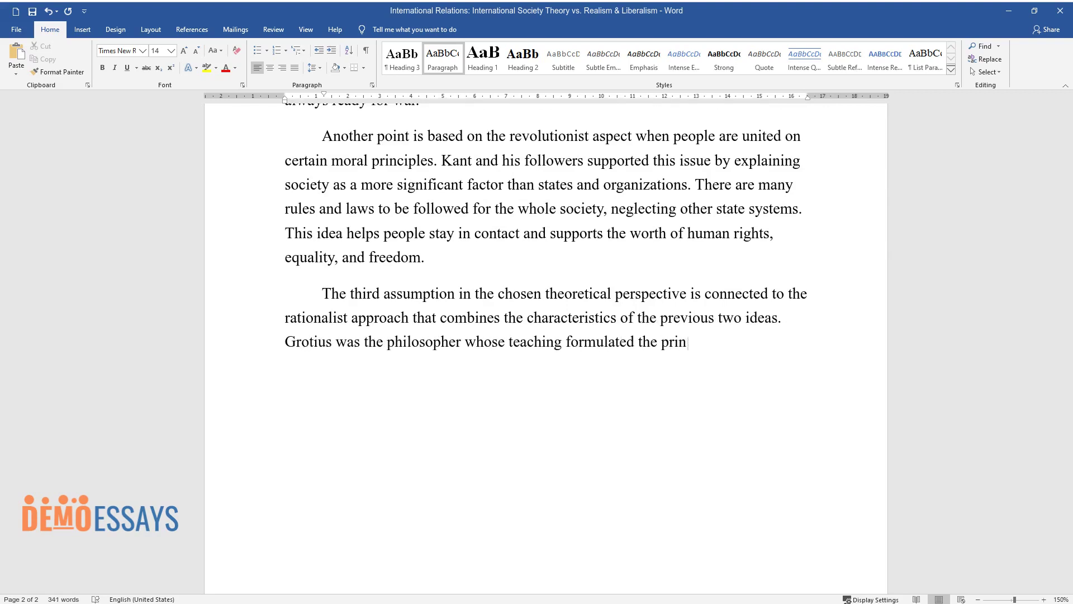
{"action": "type", "text": "ciple of rationalism and defined st"}
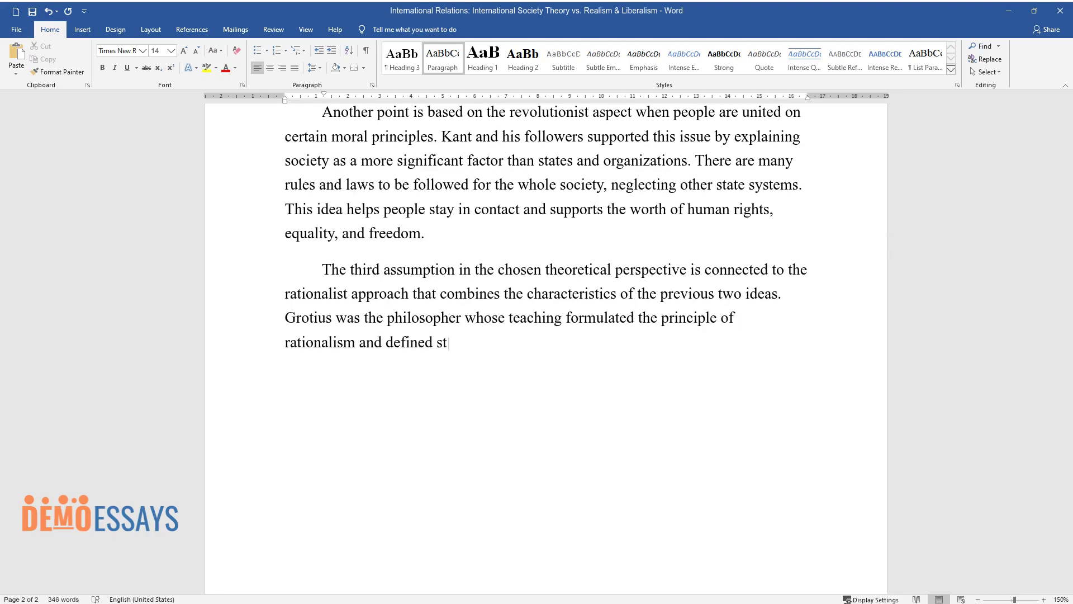
{"action": "type", "text": "ates as the primary actors that had"}
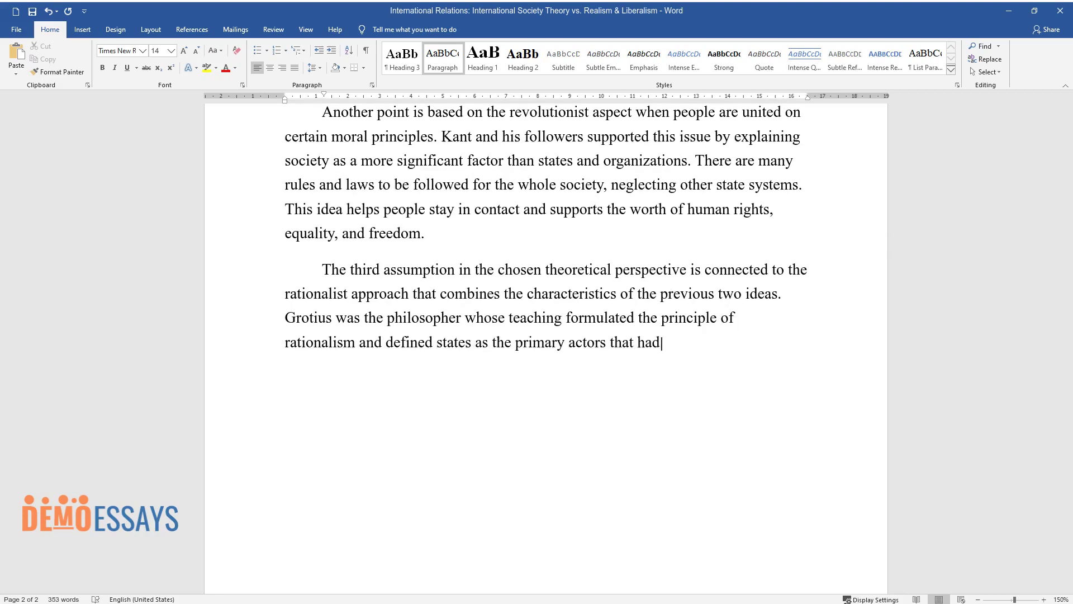
{"action": "type", "text": " to follow universal rules. Interna"}
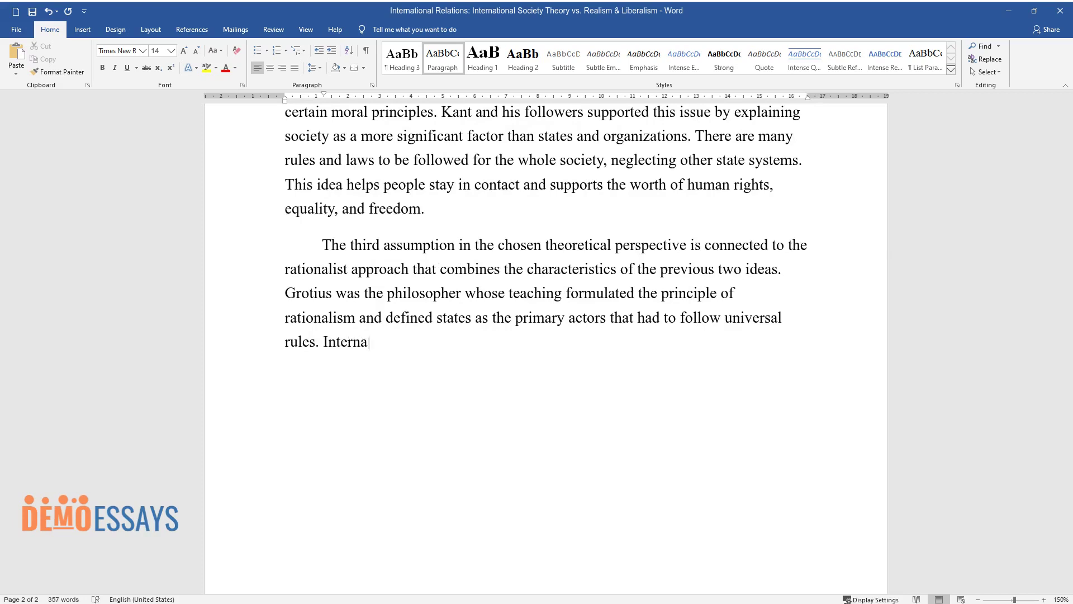
{"action": "type", "text": "tional society should be aware of common rules to reduce conflict possibilities. There h"}
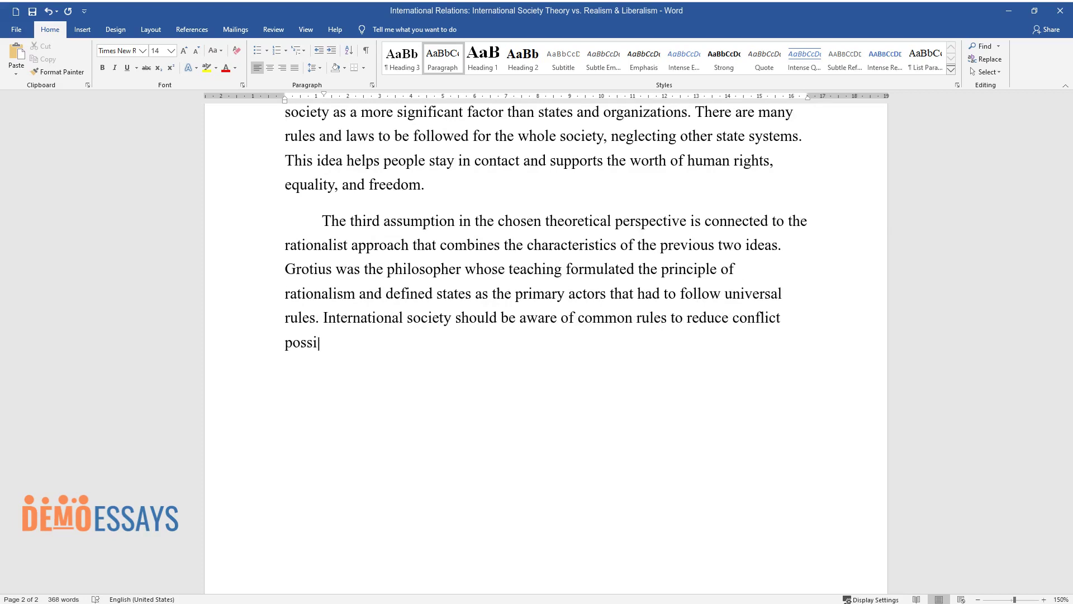
{"action": "type", "text": "as to be a balance"}
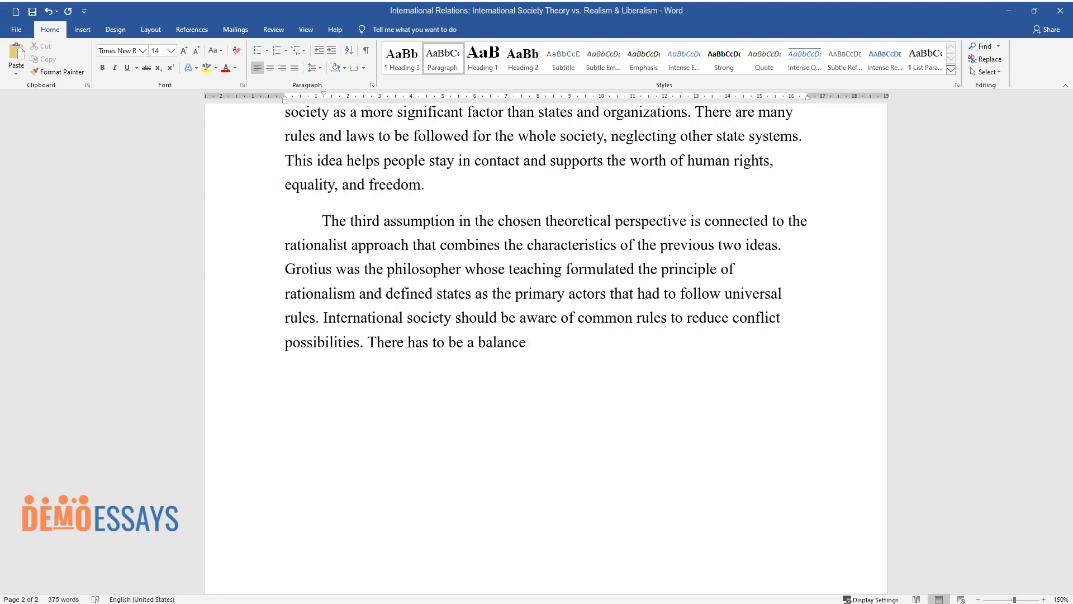
{"action": "type", "text": " of power within the frames of inte"}
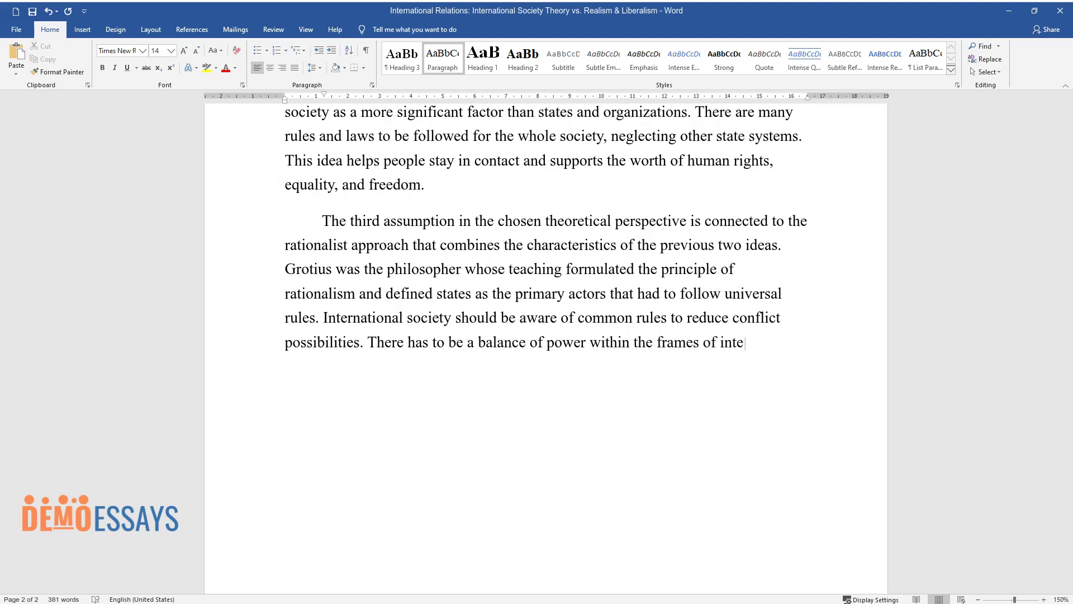
{"action": "type", "text": "rnational law and diplomat"}
{"action": "type", "text": "ic relati"}
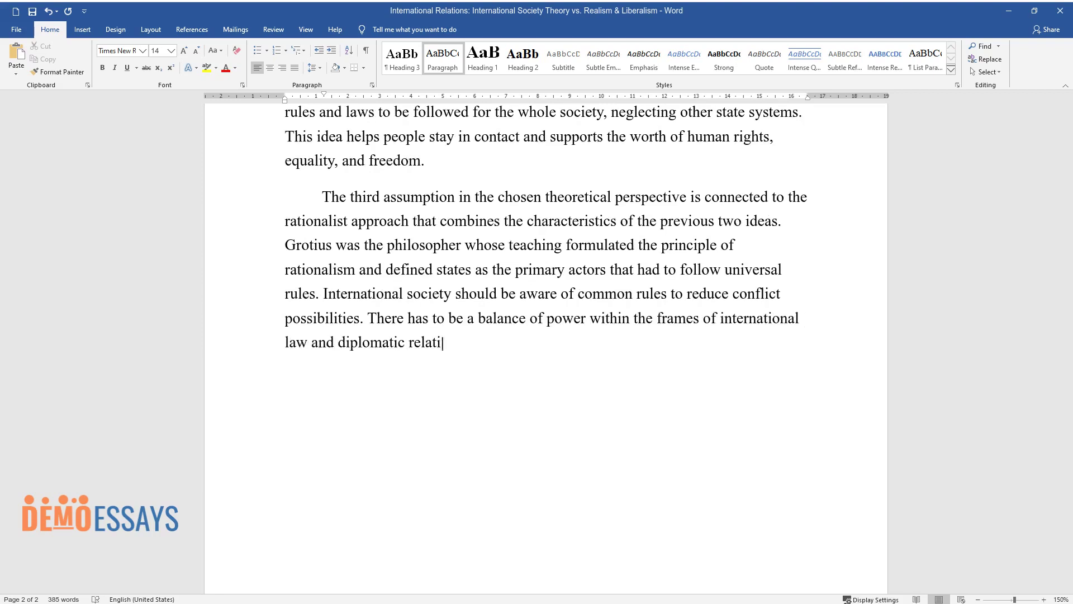
{"action": "type", "text": "onships."}
After the rationalist Grotius paragraph, add the heading 'One Important Critique of International Society Theory'.
{"action": "key", "text": "Return"}
{"action": "key", "text": "Tab"}
{"action": "type", "text": "One Imp"}
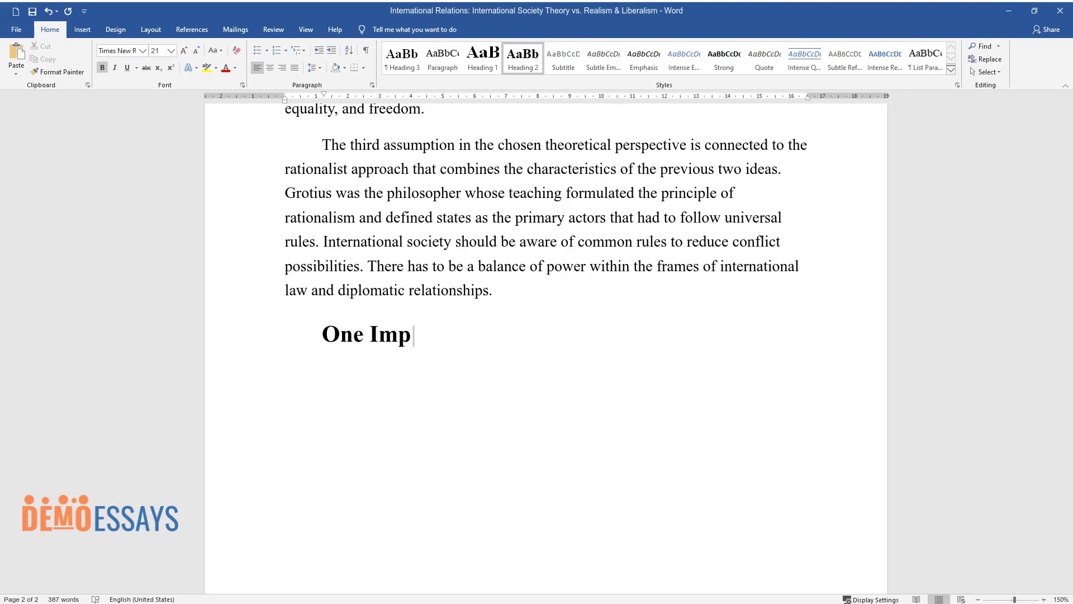
{"action": "type", "text": "ortant Critique of International Society Theory"}
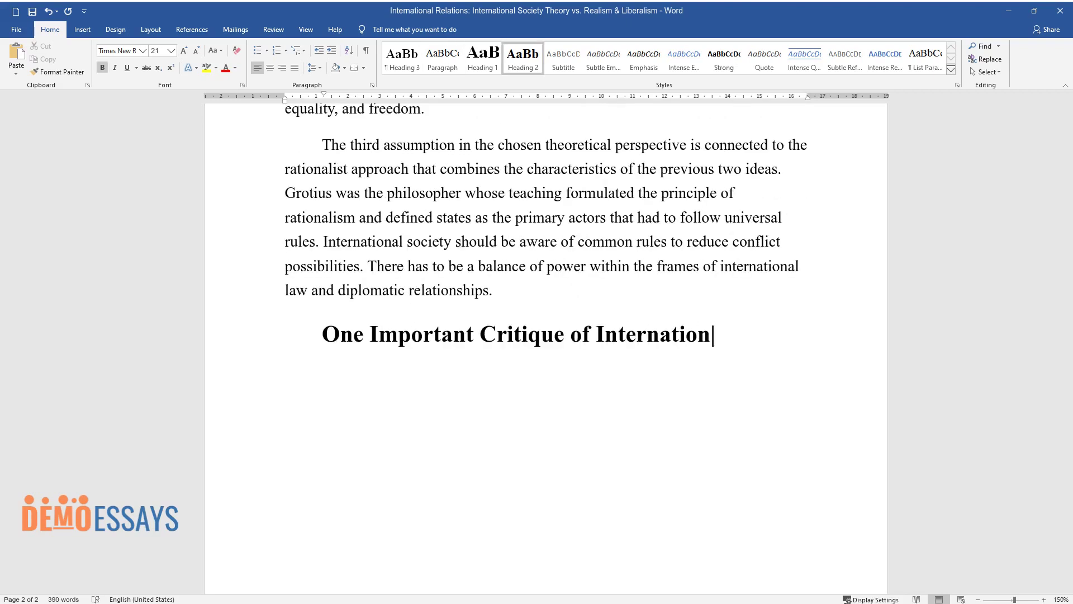
{"action": "key", "text": "Return"}
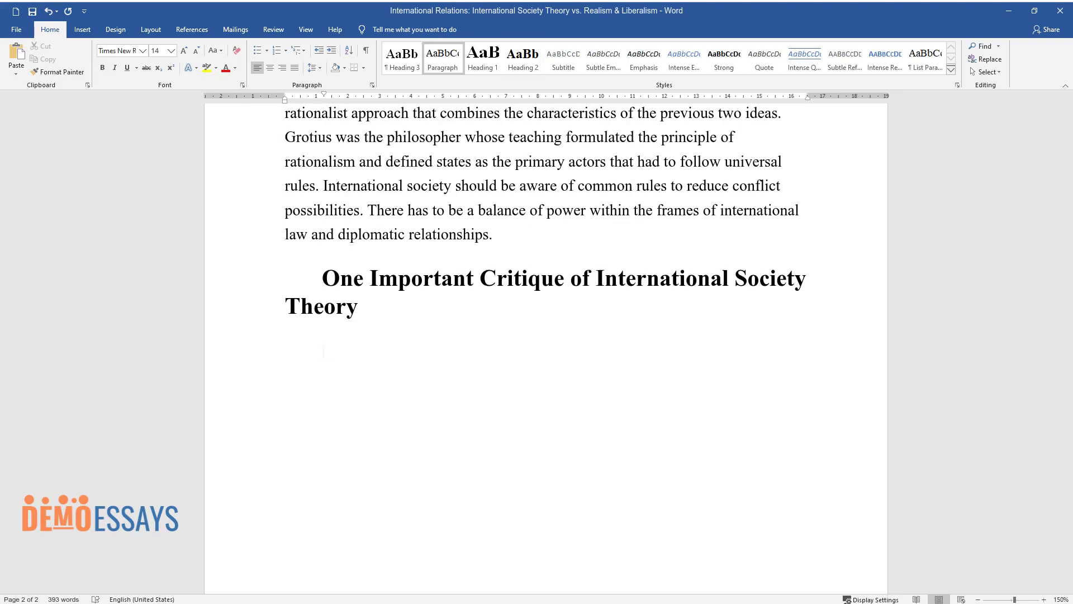
Write the critique paragraph ending 'and further recommendations.' and add the heading 'Two Theoretical Approaches'.
{"action": "type", "text": "Despite the intent"}
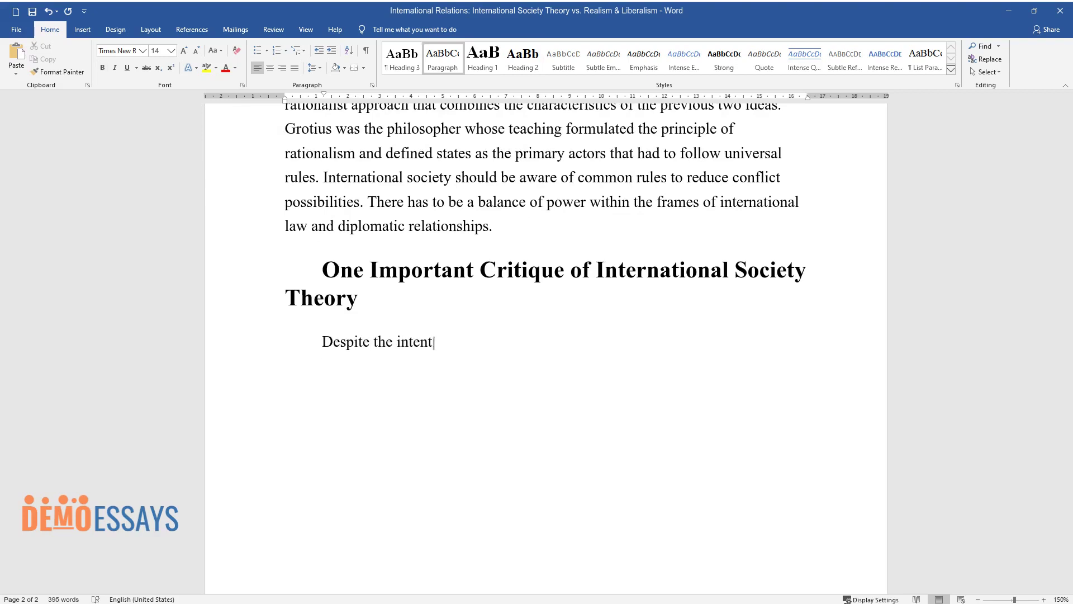
{"action": "type", "text": "ion to create a solid and equal soc"}
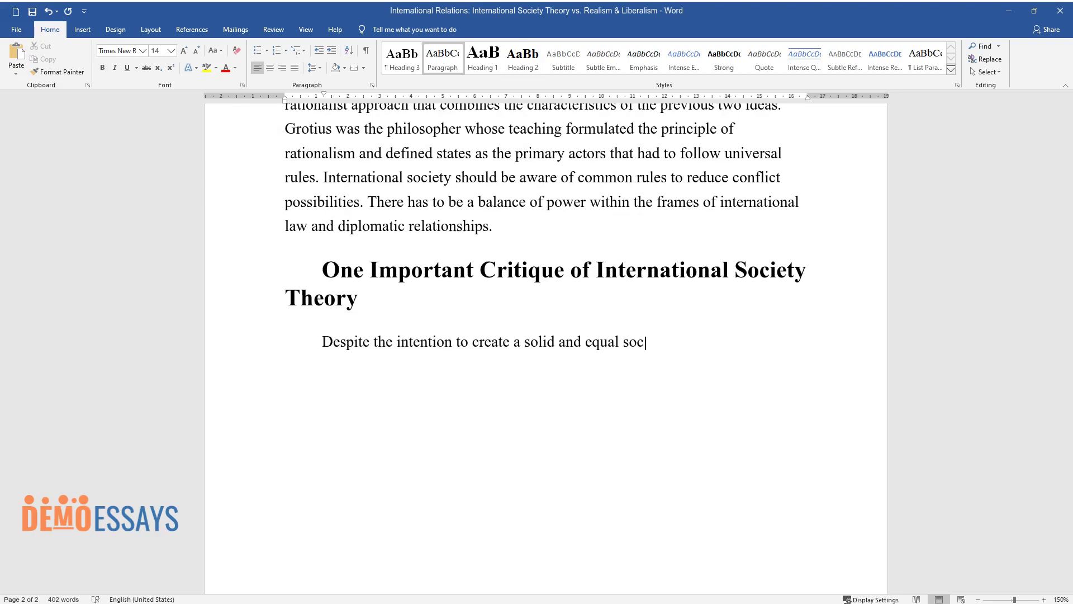
{"action": "type", "text": "iety, the international society approach has"}
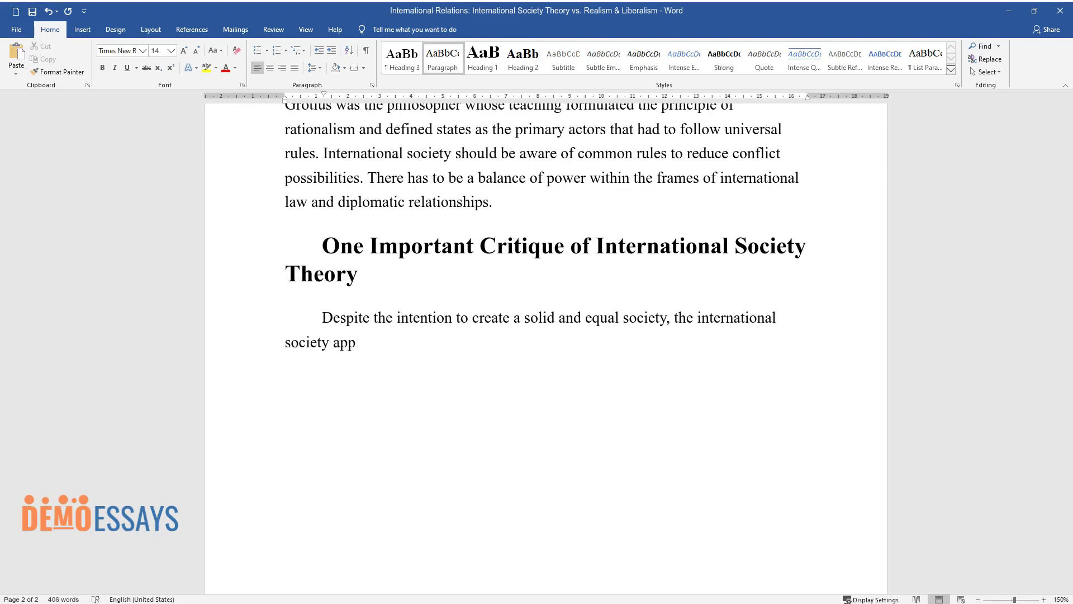
{"action": "type", "text": " several shortages and ambi"}
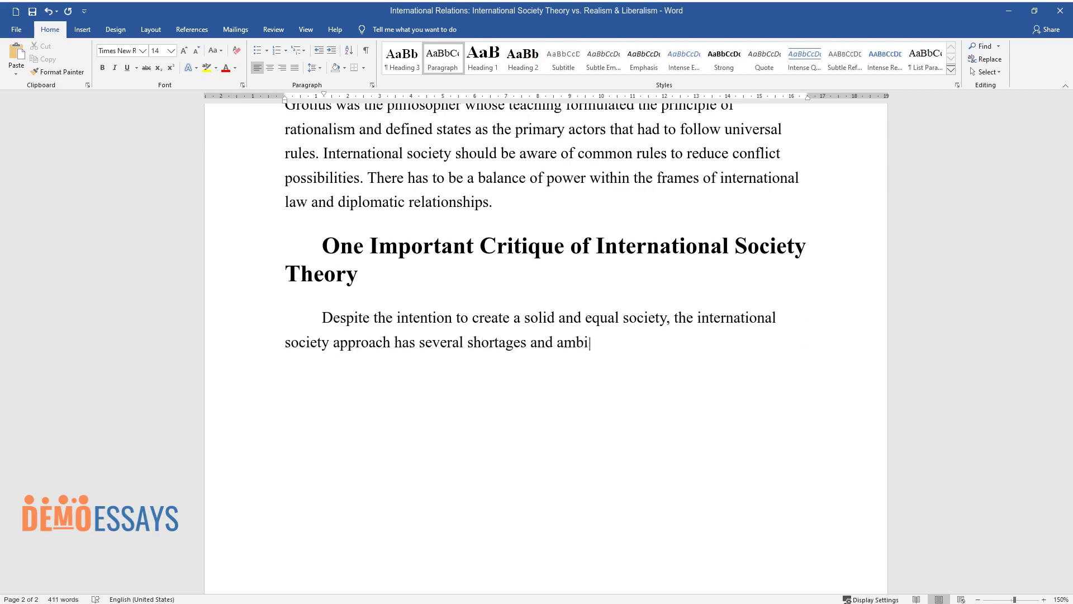
{"action": "type", "text": "guous issues that provoke additiona"}
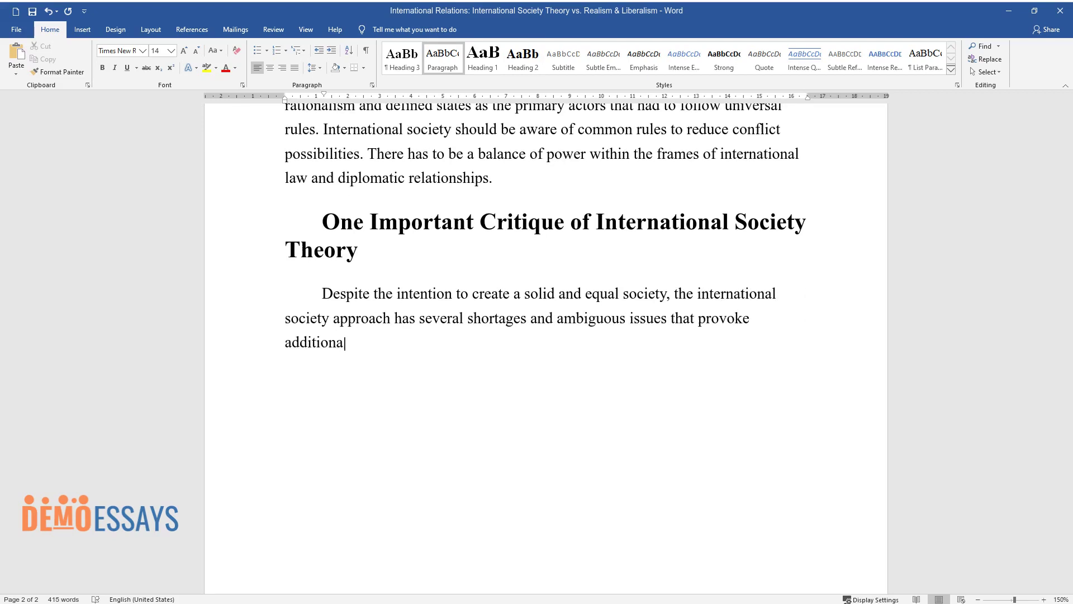
{"action": "type", "text": "l criticism and questions. For exam"}
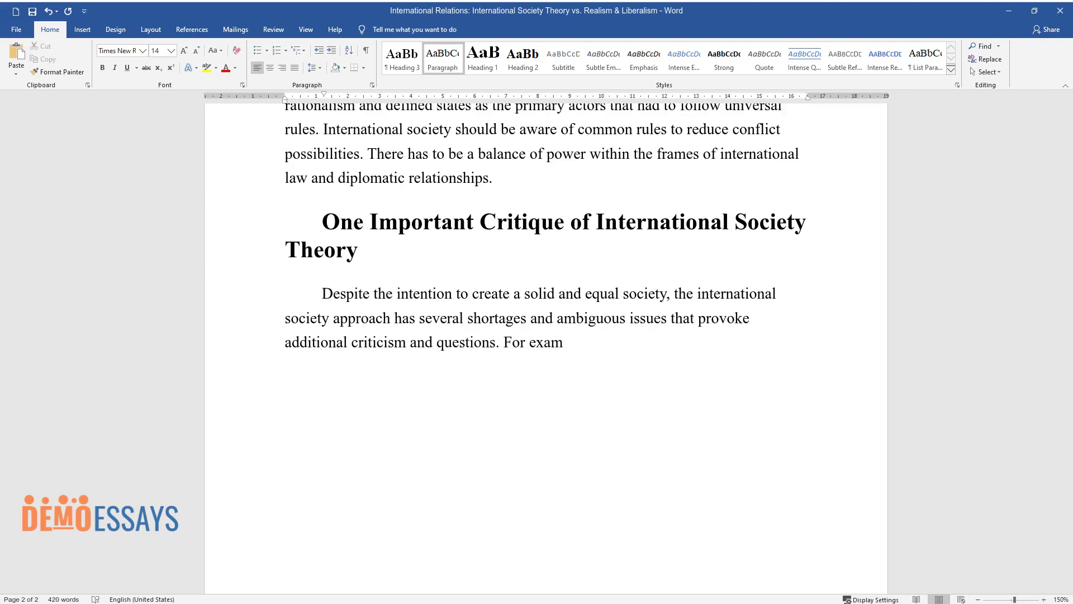
{"action": "type", "text": "ple, realists could use their long "}
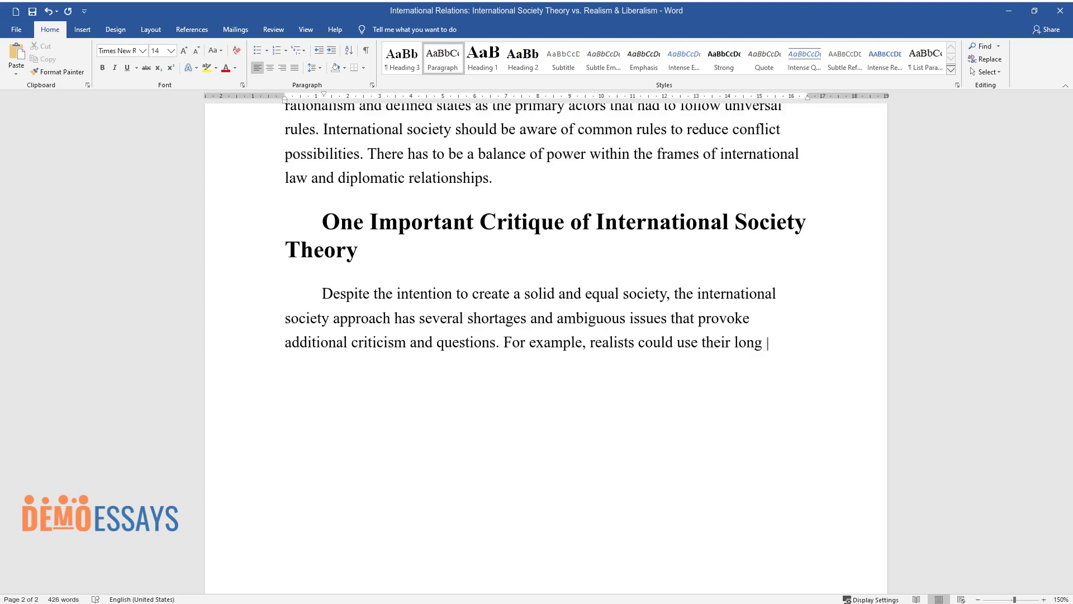
{"action": "type", "text": "history and prove that states' coop"}
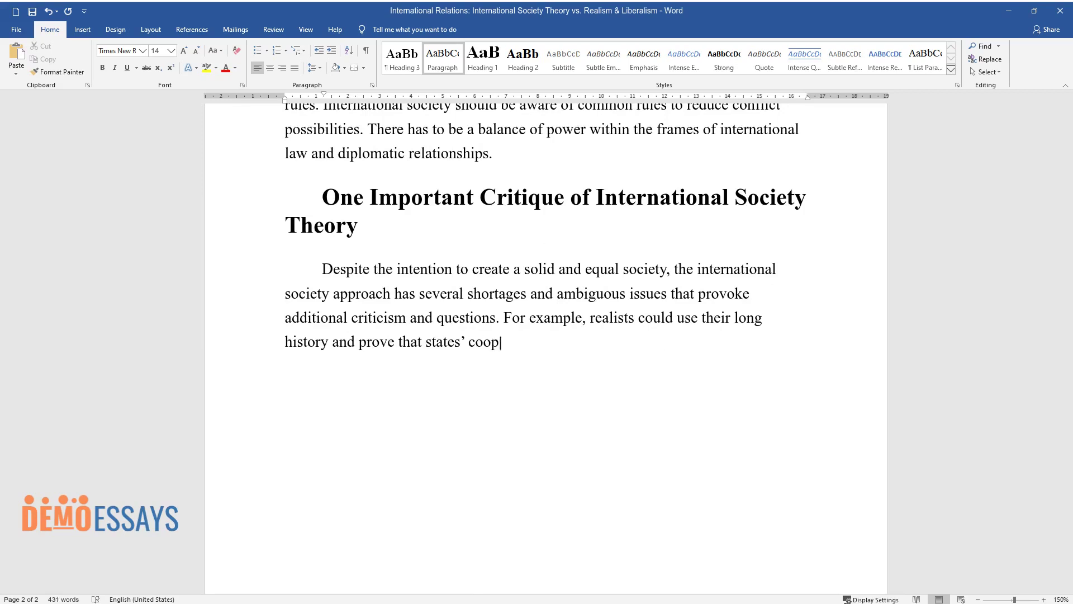
{"action": "type", "text": " the most powerful"}
{"action": "type", "text": "ways to achieve security. They wo"}
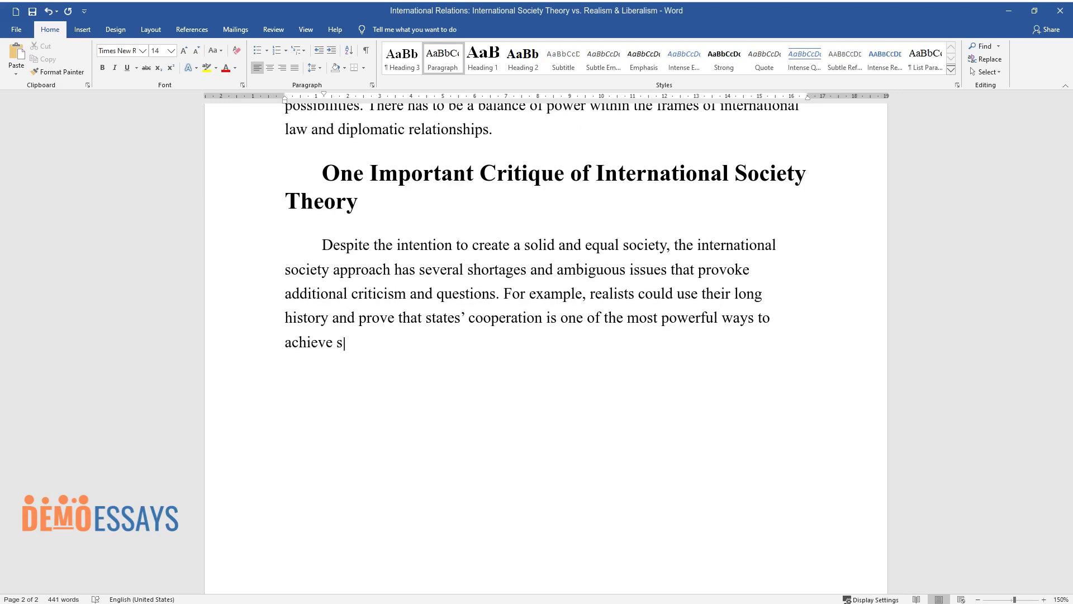
{"action": "type", "text": "uld hardly agree that international society might be "}
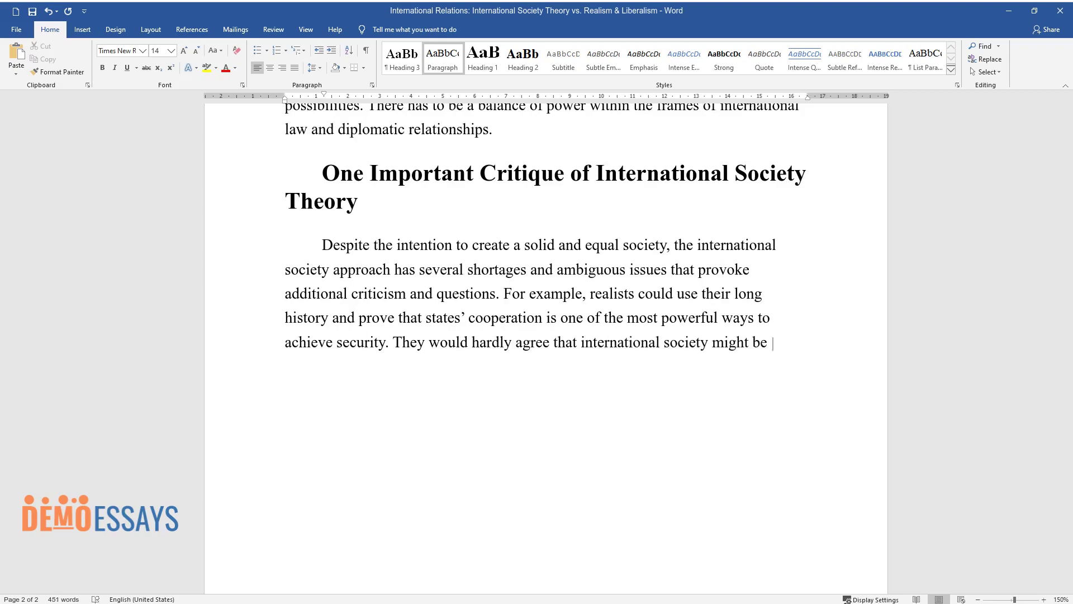
{"action": "type", "text": "formed by states bound by common mor"}
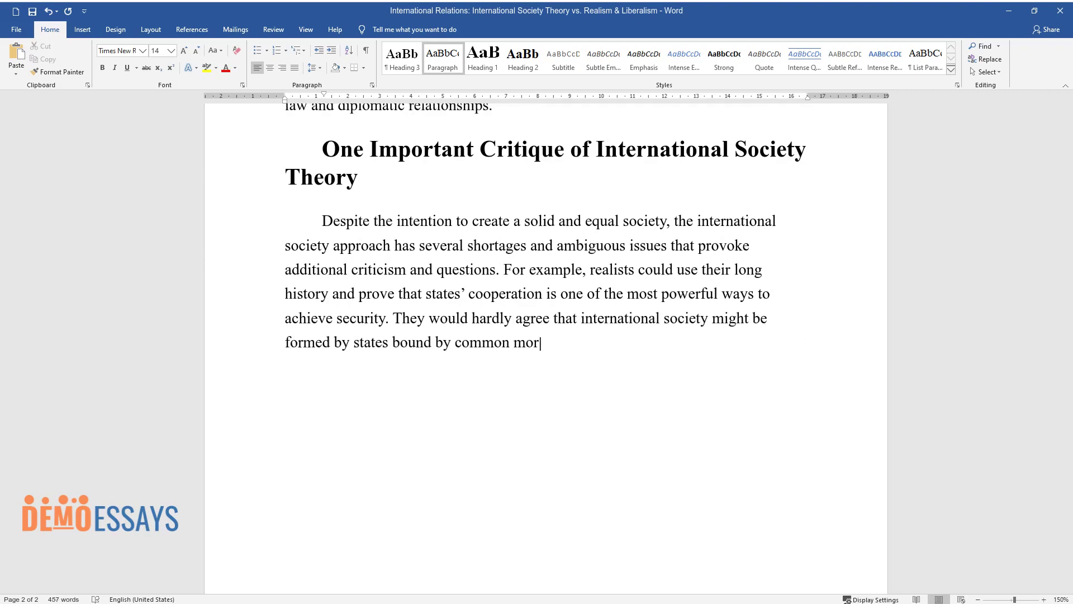
{"action": "type", "text": "al rules and values, neglecting the"}
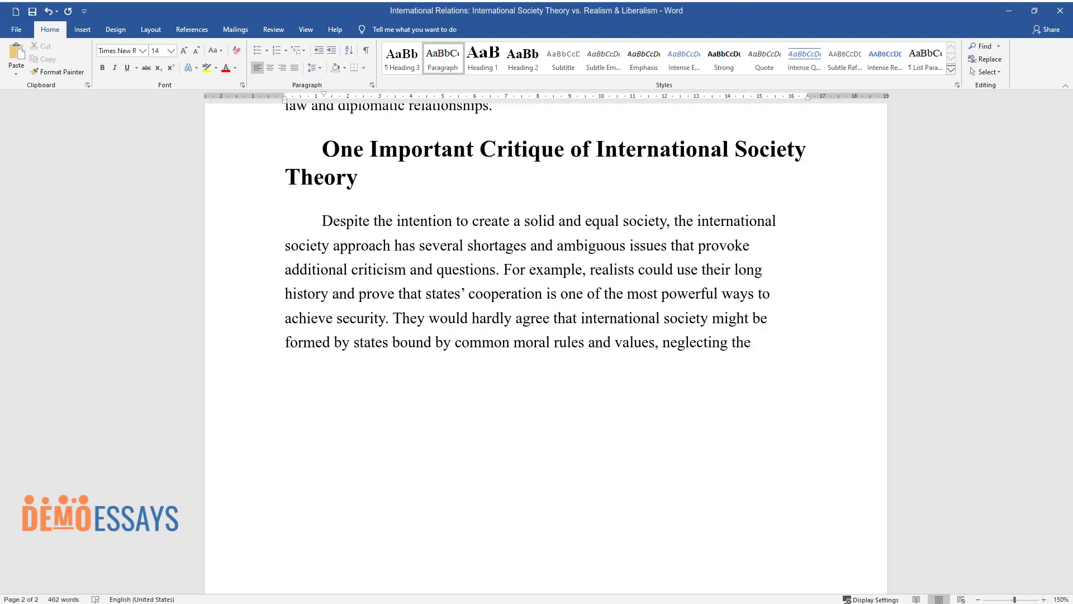
{"action": "type", "text": "ir interests. States may have some "}
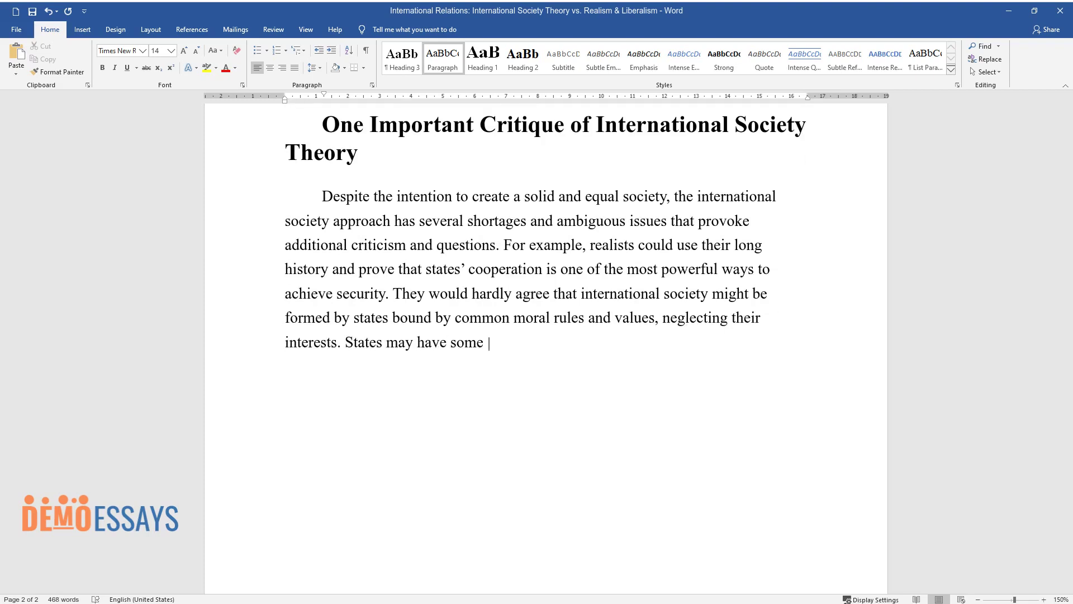
{"action": "type", "text": "issues in common to prove their res"}
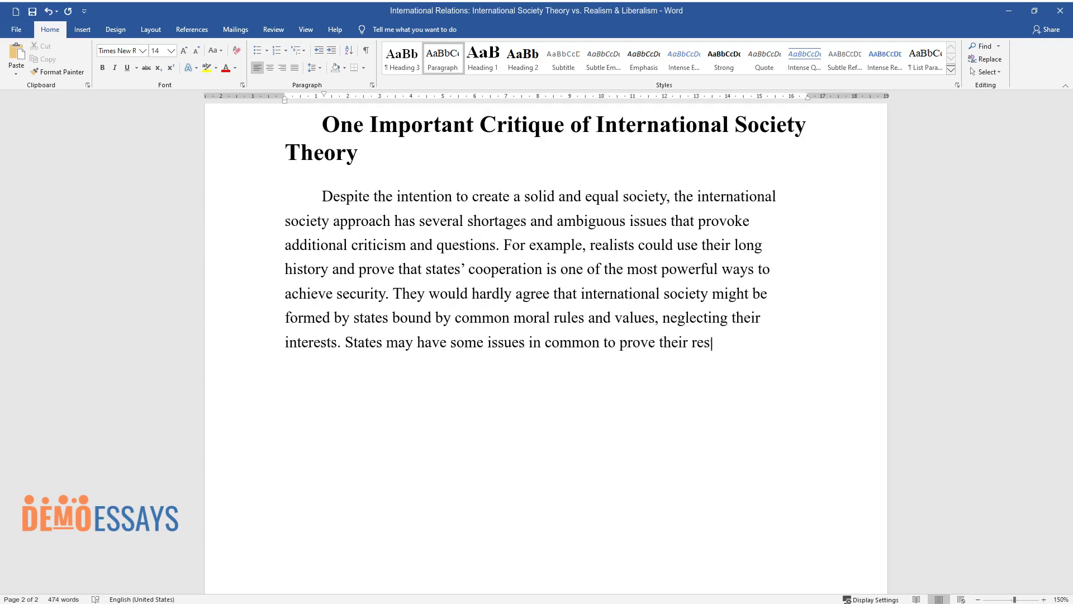
{"action": "type", "text": "pect and support, but it happens not because"}
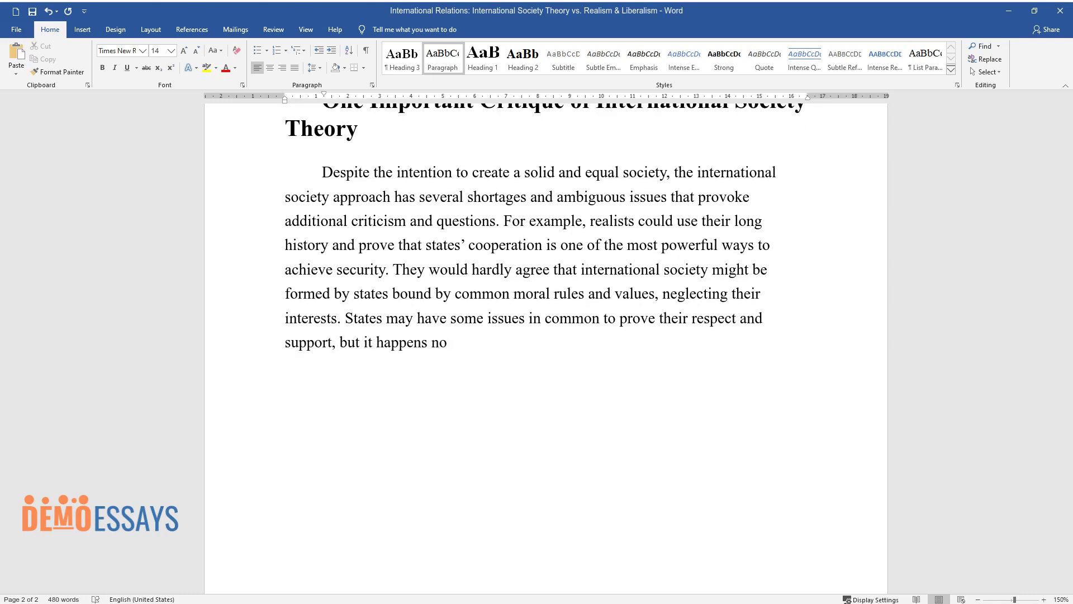
{"action": "type", "text": " they have no other option"}
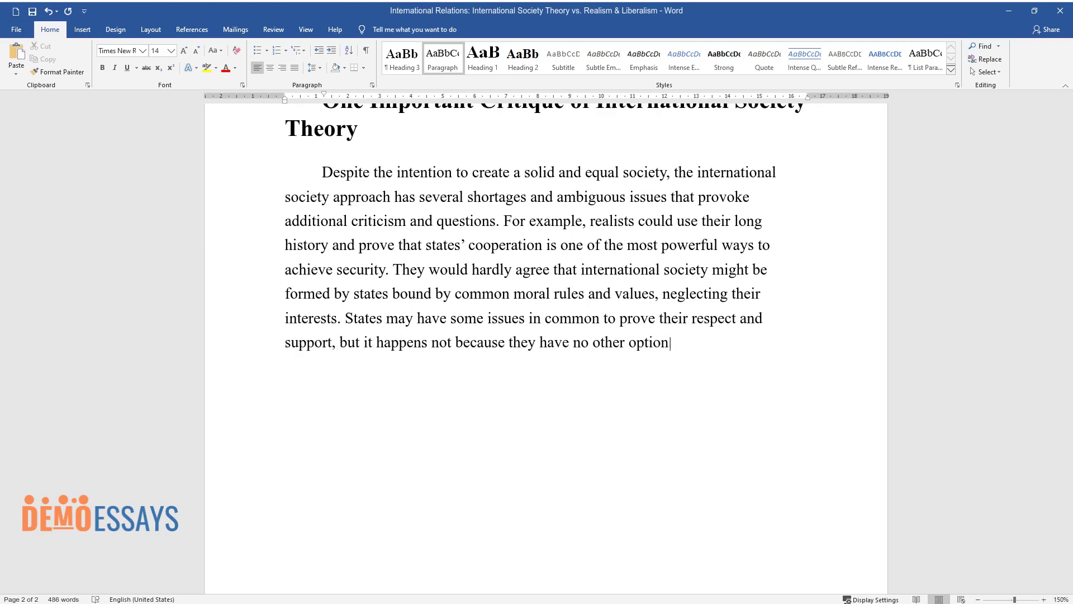
{"action": "type", "text": "s to follow but because it is in th"}
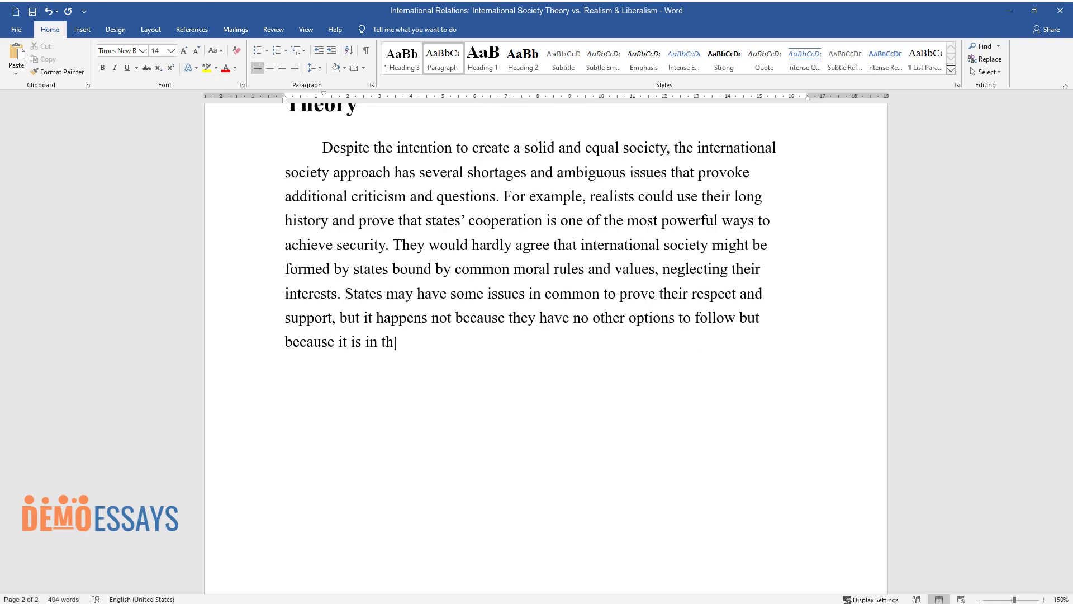
{"action": "type", "text": "eir interest to cooperate. Thus, co"}
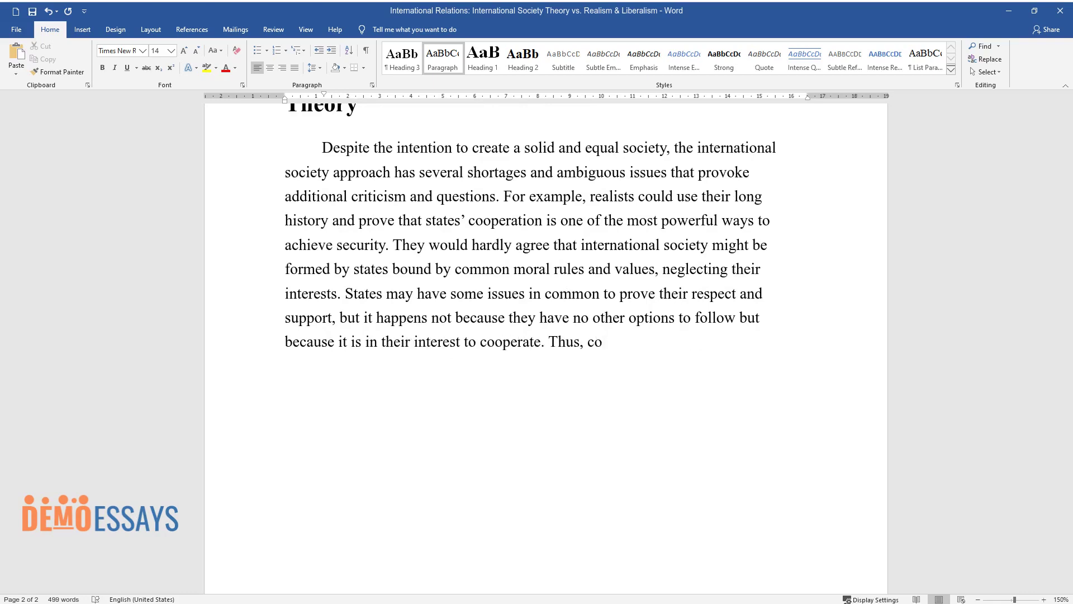
{"action": "type", "text": "operation cannot be the major eleme"}
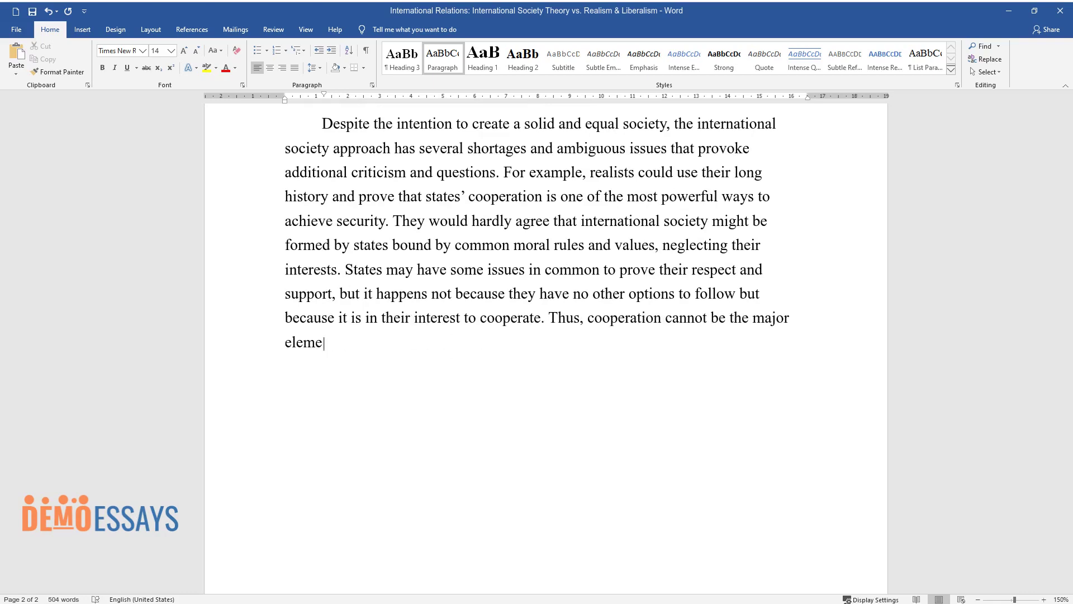
{"action": "type", "text": "nt in explaining the IR quality – i"}
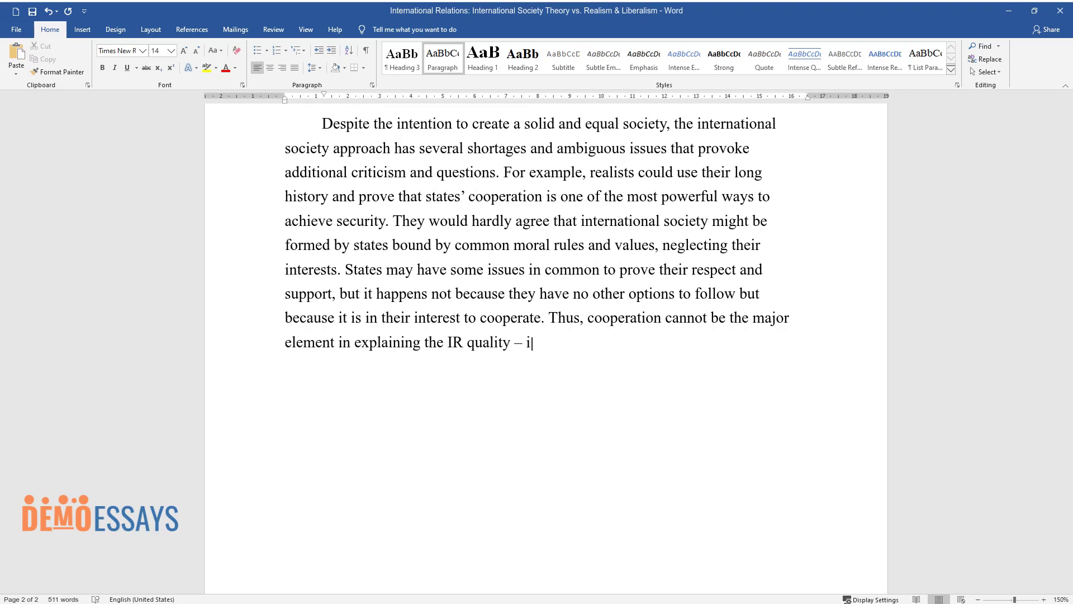
{"action": "type", "text": "t is not enough to cover all states’"}
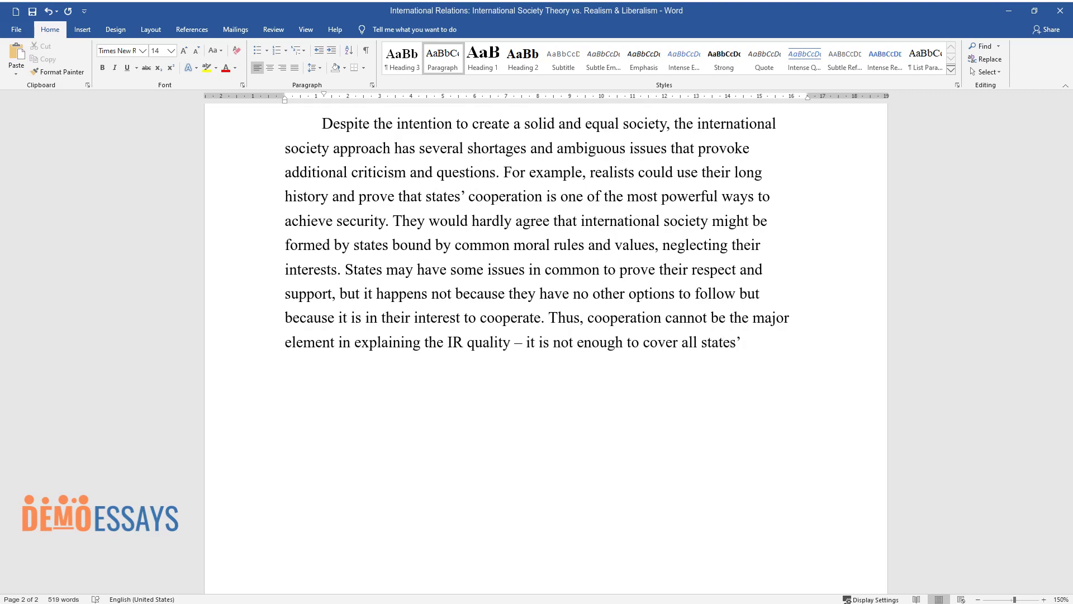
{"action": "type", "text": " needs and expectations. However, d"}
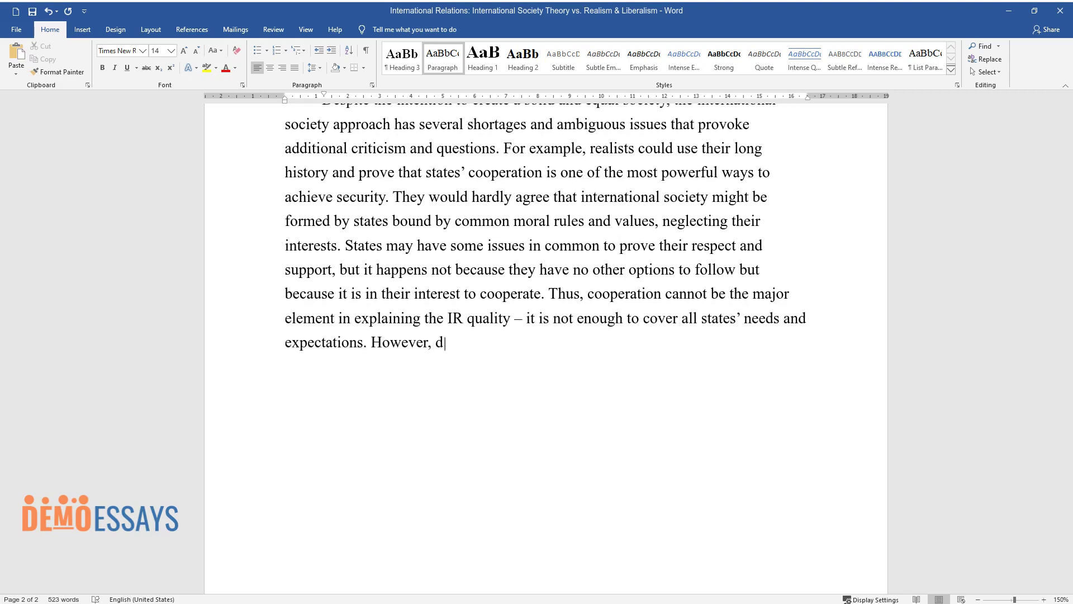
{"action": "type", "text": "efining this current international"}
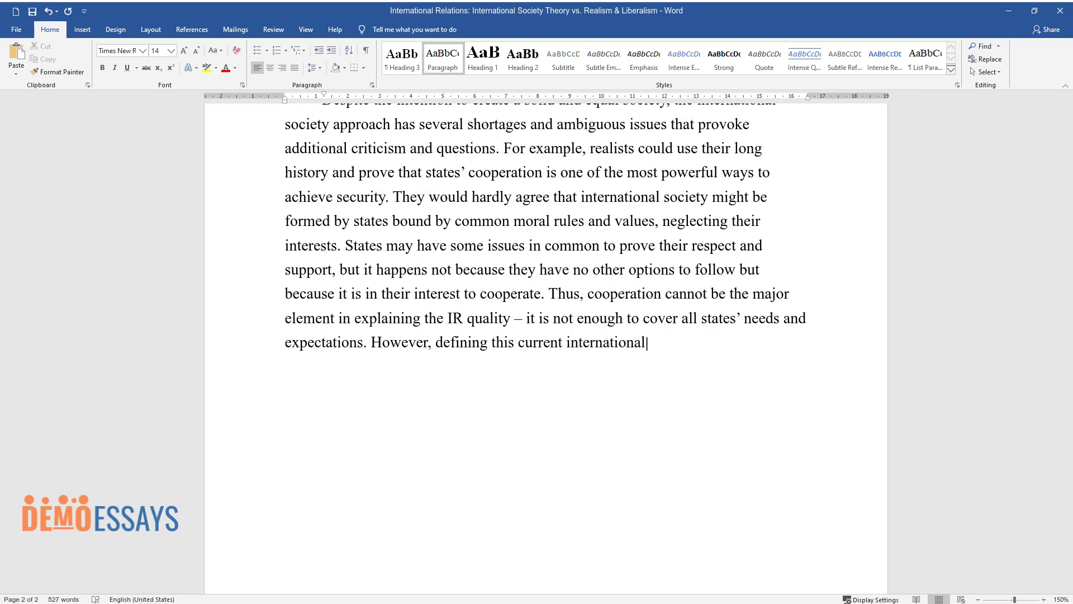
{"action": "type", "text": " society perspective is explained by"}
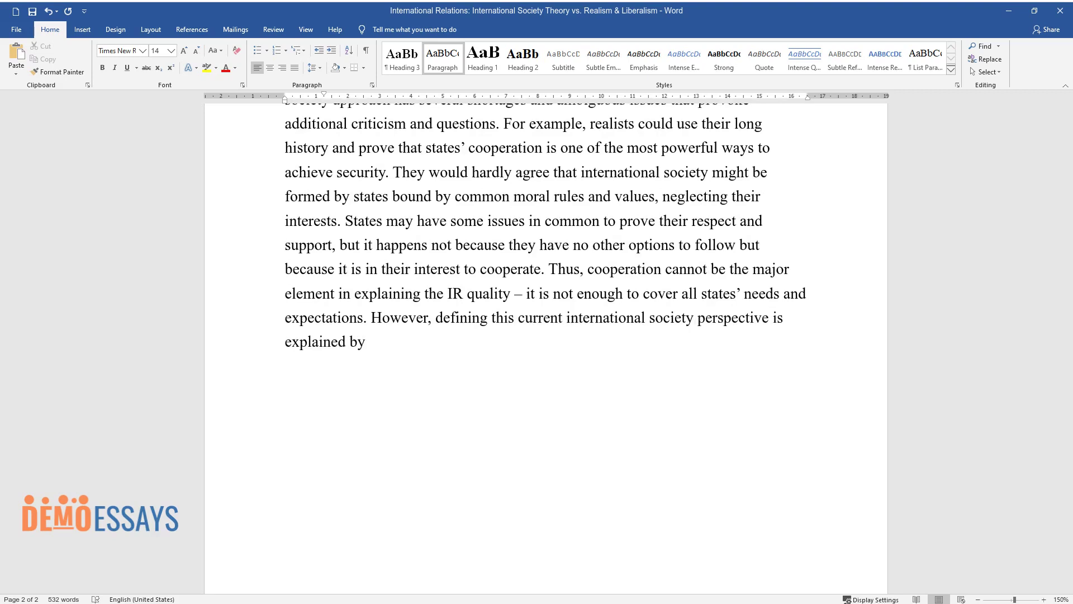
{"action": "type", "text": " the narrowness of other theories a"}
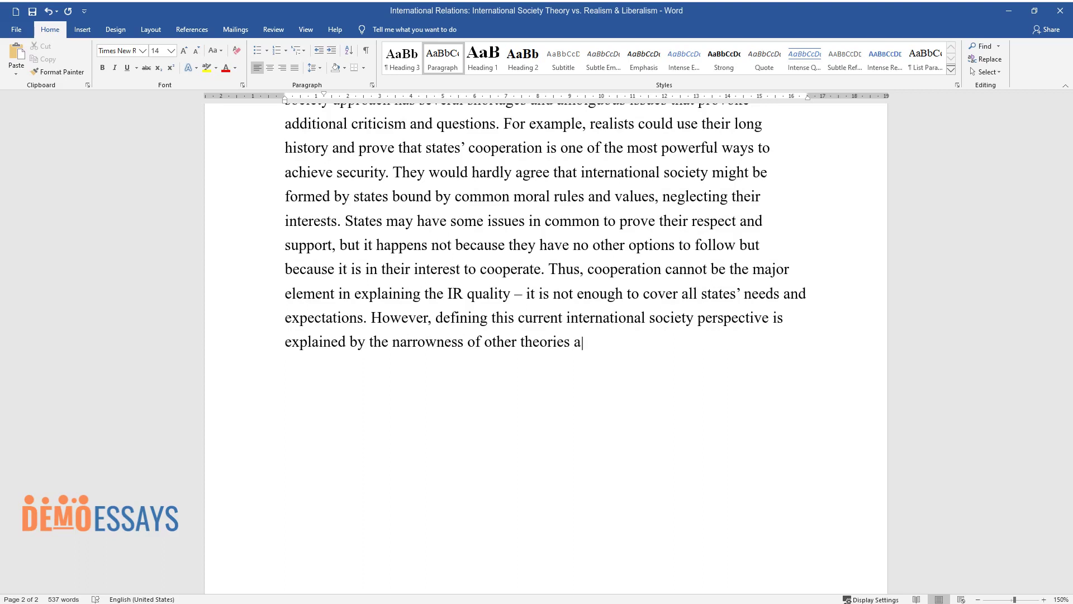
{"action": "type", "text": "nd the inability to cover all sides"}
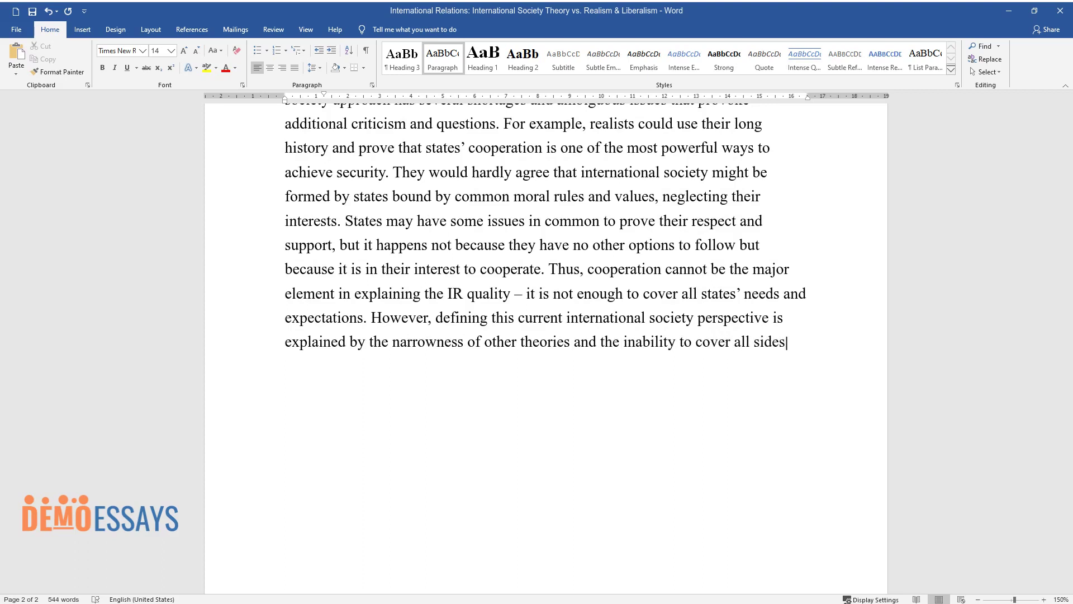
{"action": "type", "text": " of international relations in the "}
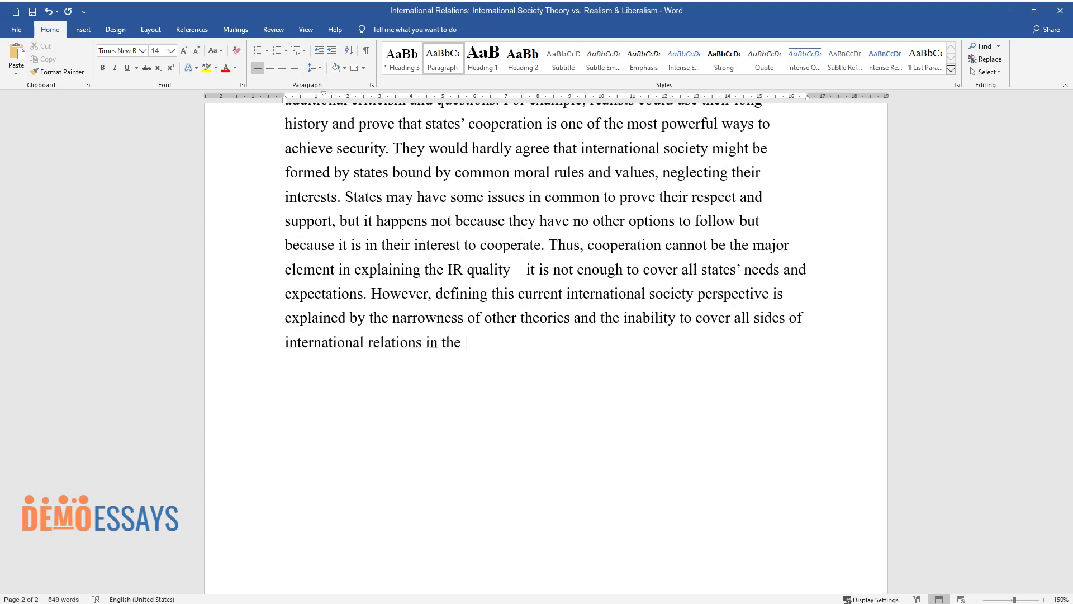
{"action": "type", "text": "modern world changed by globalizati"}
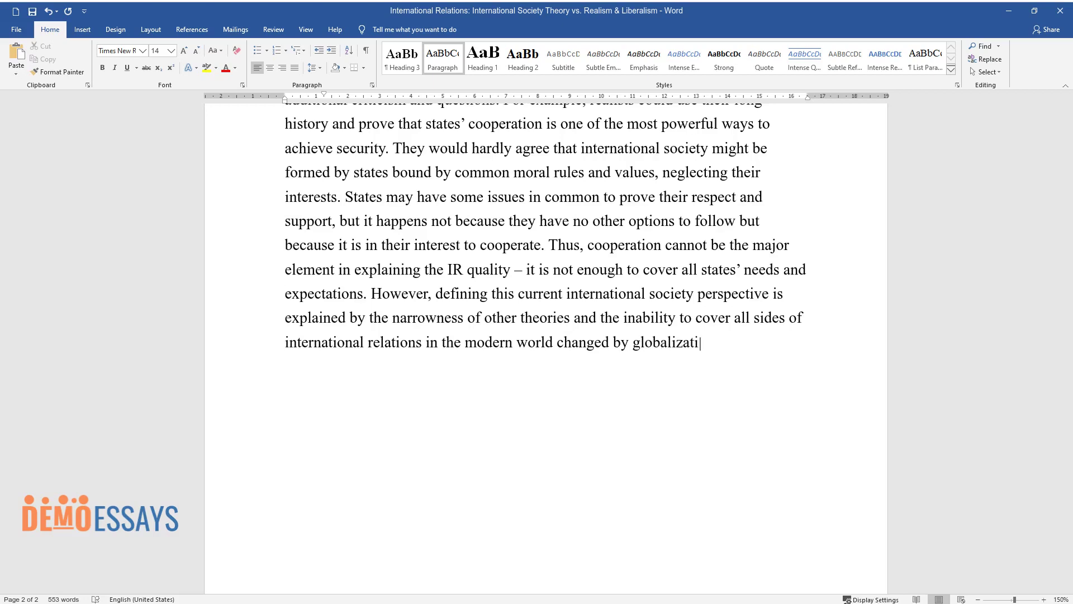
{"action": "type", "text": "on. Although some concerns are pres"}
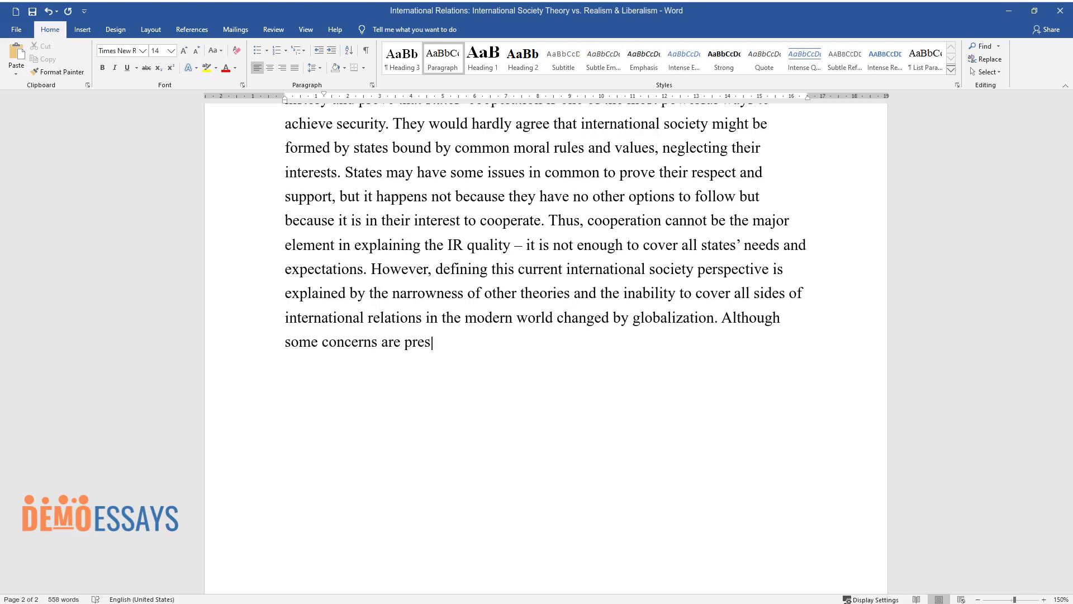
{"action": "type", "text": "ent in the chosen theory, its ident"}
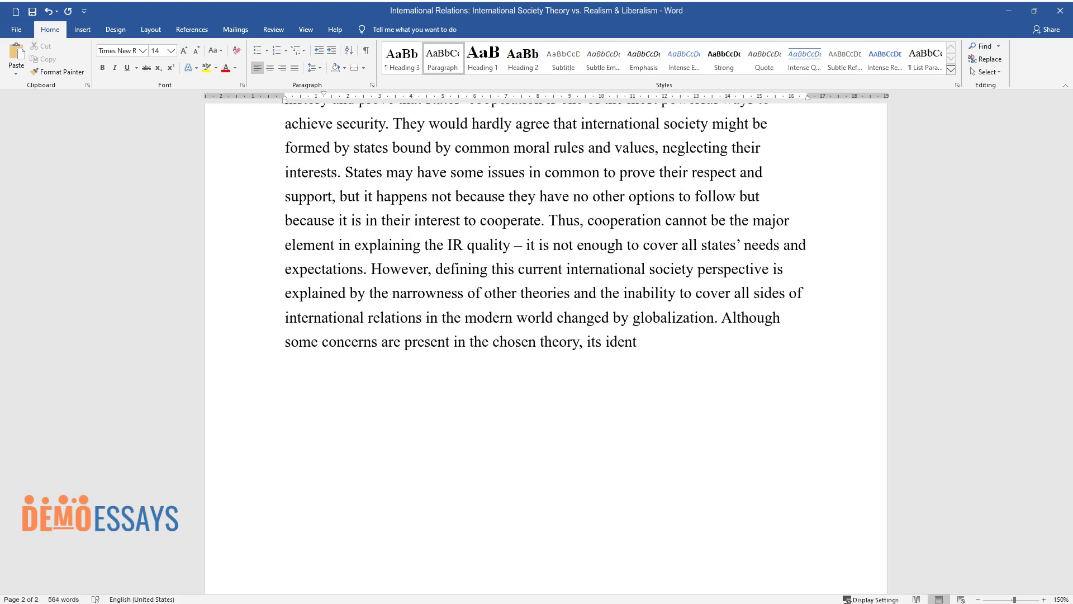
{"action": "type", "text": "ification of realism, rationalism, "}
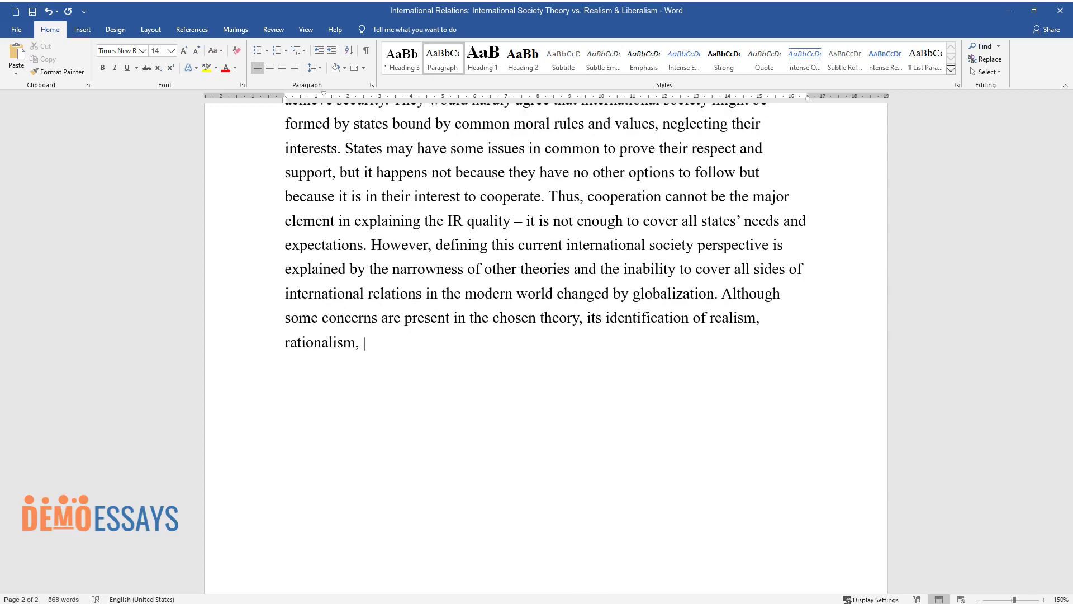
{"action": "type", "text": "and revolution characteristics are g"}
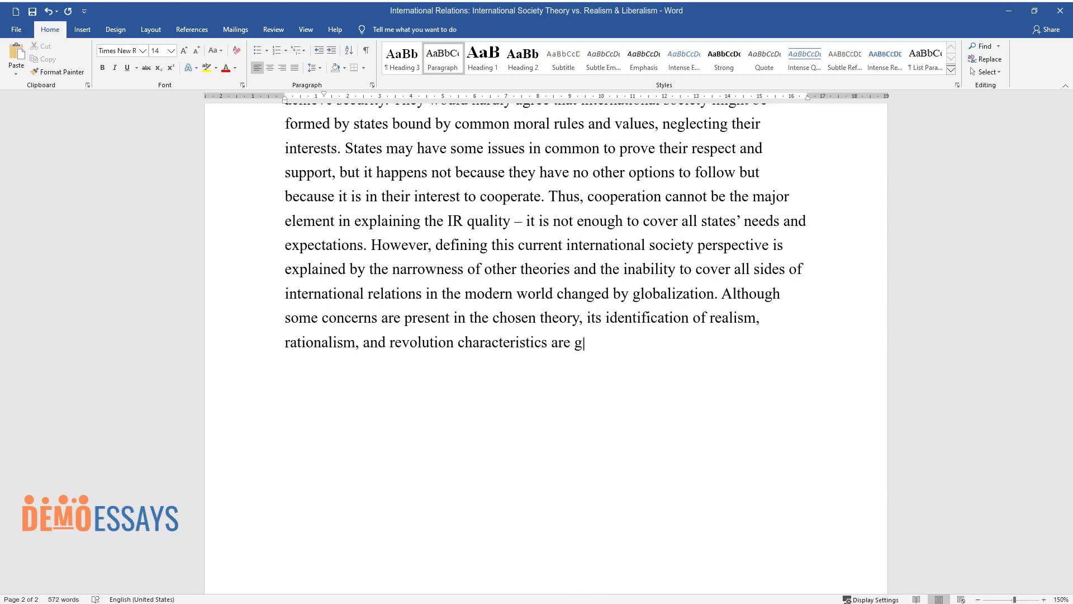
{"action": "type", "text": "ood contributions to the discipline"}
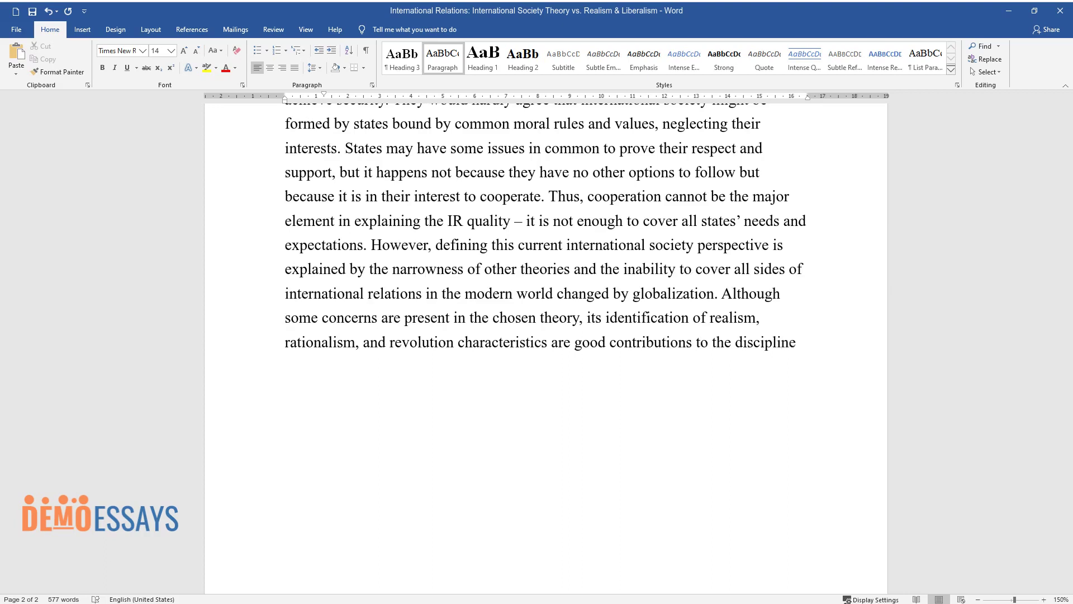
{"action": "type", "text": " and further recommendations."}
{"action": "key", "text": "Return"}
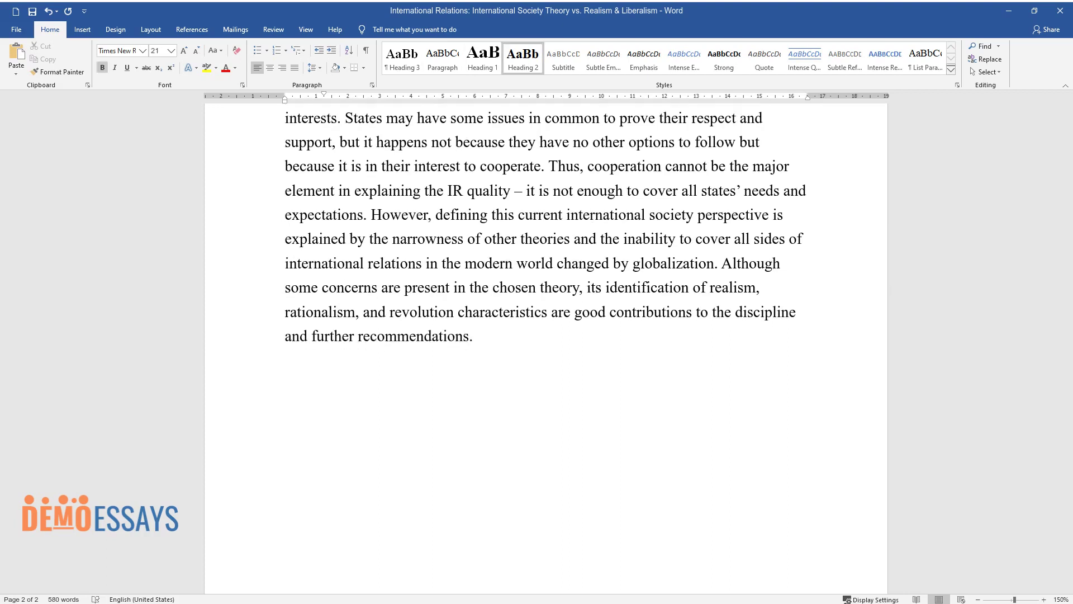
{"action": "type", "text": "Two Theoretical "}
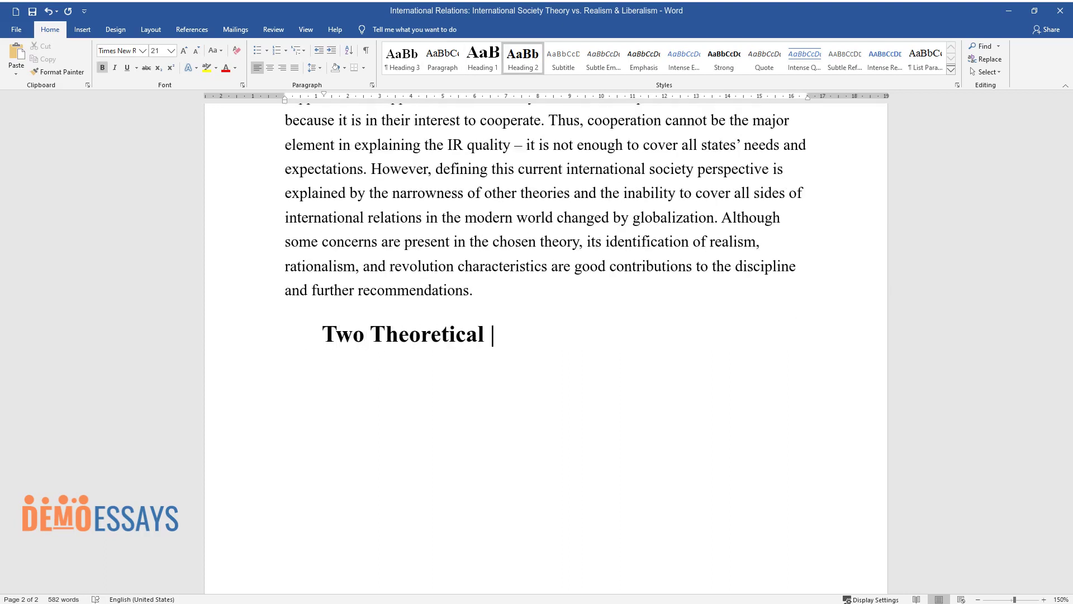
{"action": "type", "text": "Approaches"}
{"action": "key", "text": "Return"}
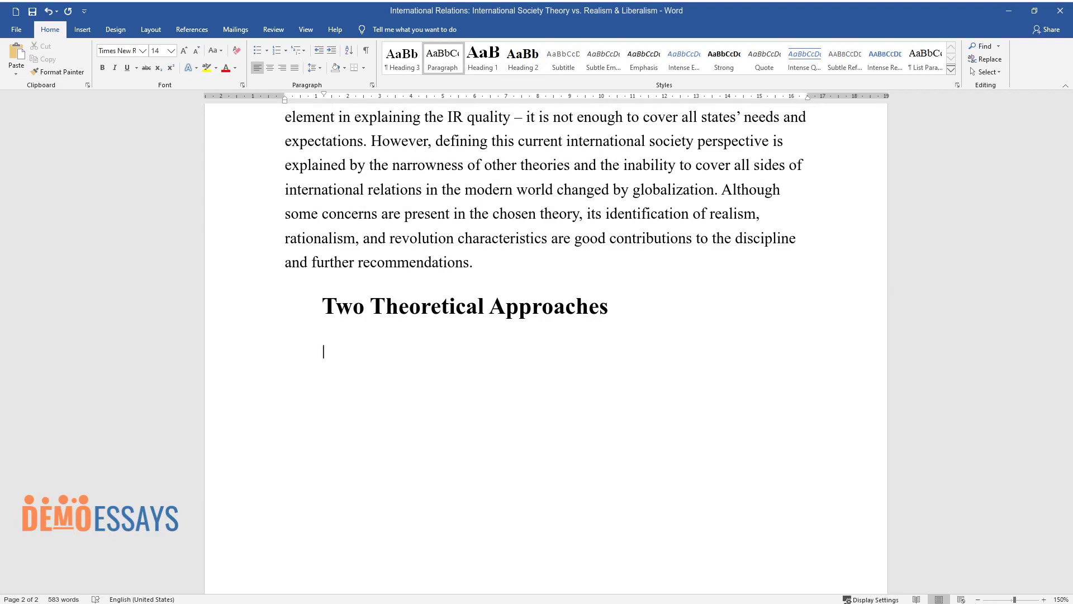
Write the paragraph on positivist theories and realism, ending 'strong international relations development.'.
{"action": "type", "text": "Several positivist theor"}
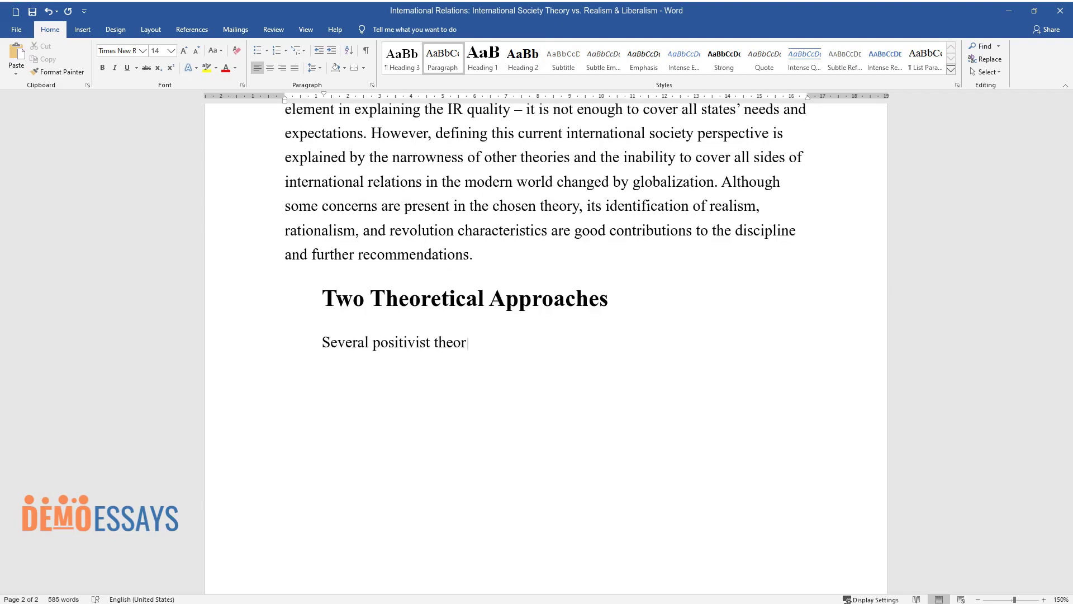
{"action": "type", "text": "ies have successfully gained recogn"}
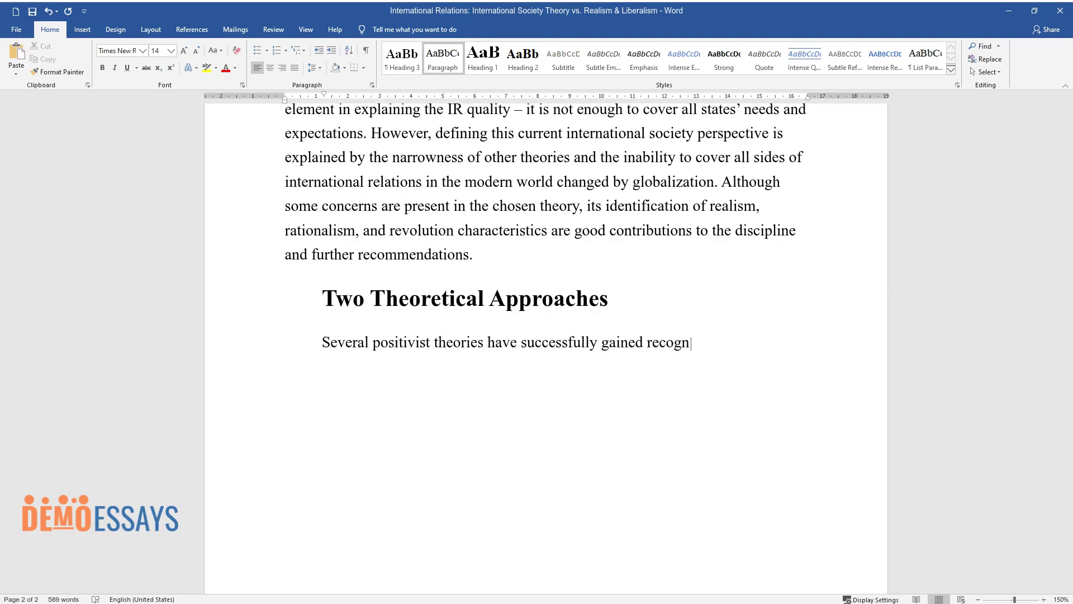
{"action": "type", "text": "ition and support in many societie"}
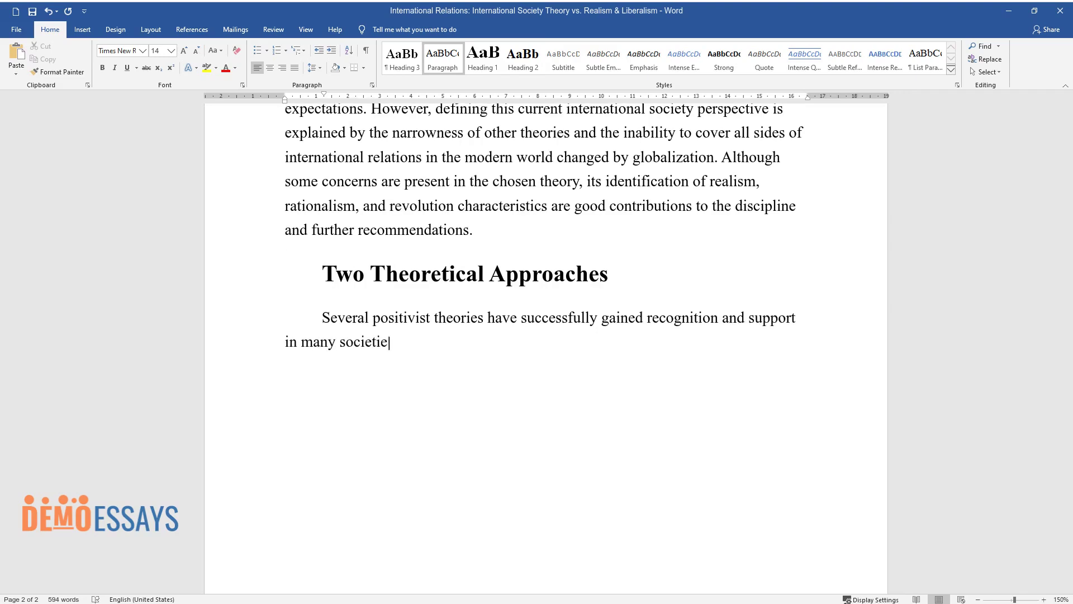
{"action": "type", "text": "s during the last centuries. Realis"}
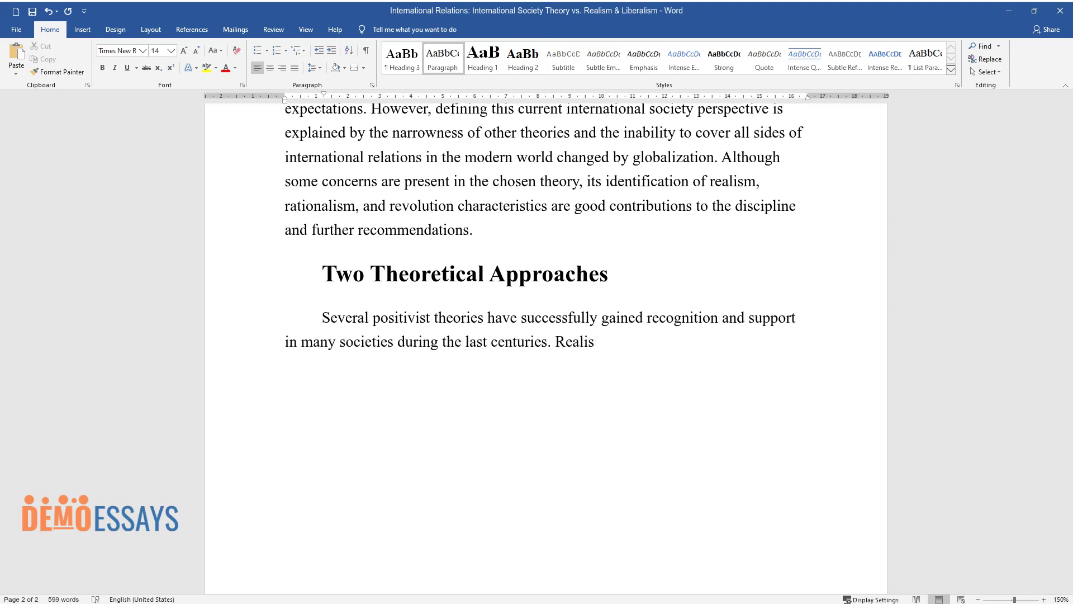
{"action": "type", "text": "m and liberalism are the two preva"}
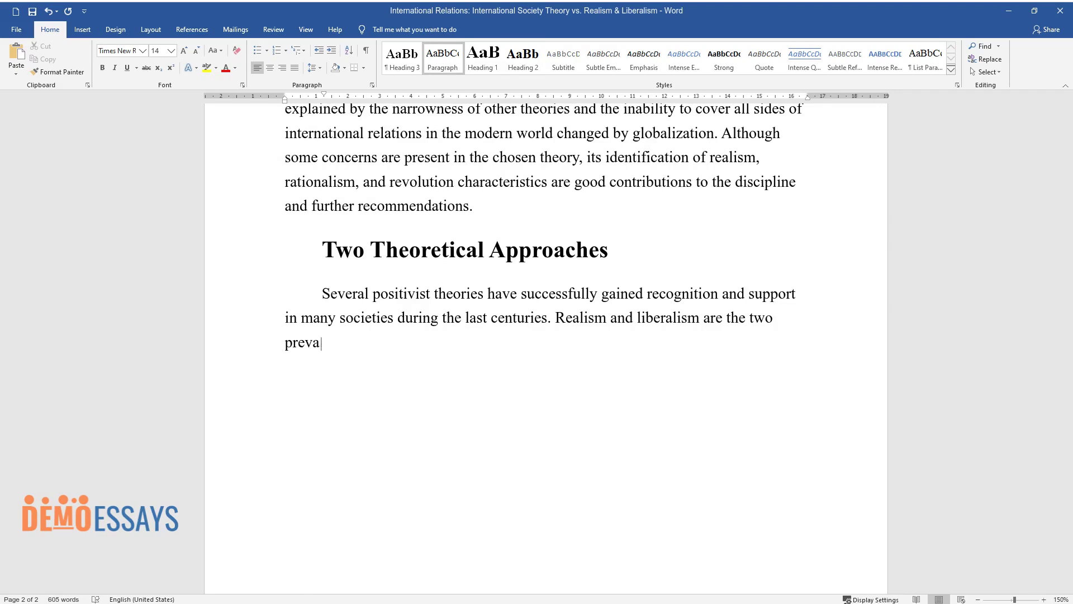
{"action": "type", "text": "lent theories that serve as the bas"}
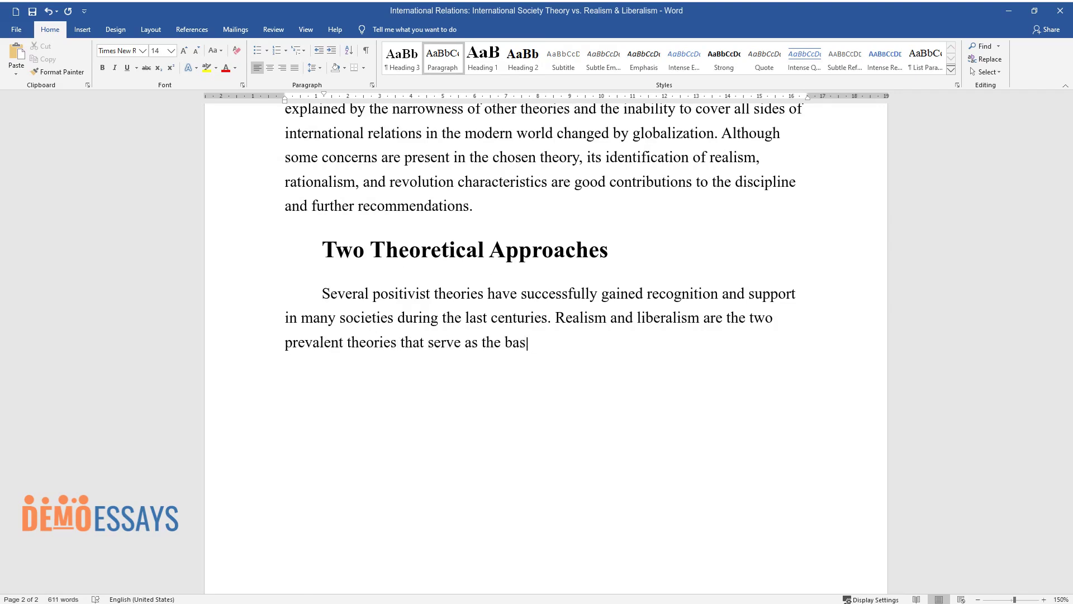
{"action": "type", "text": "ic IR foundations. According to re"}
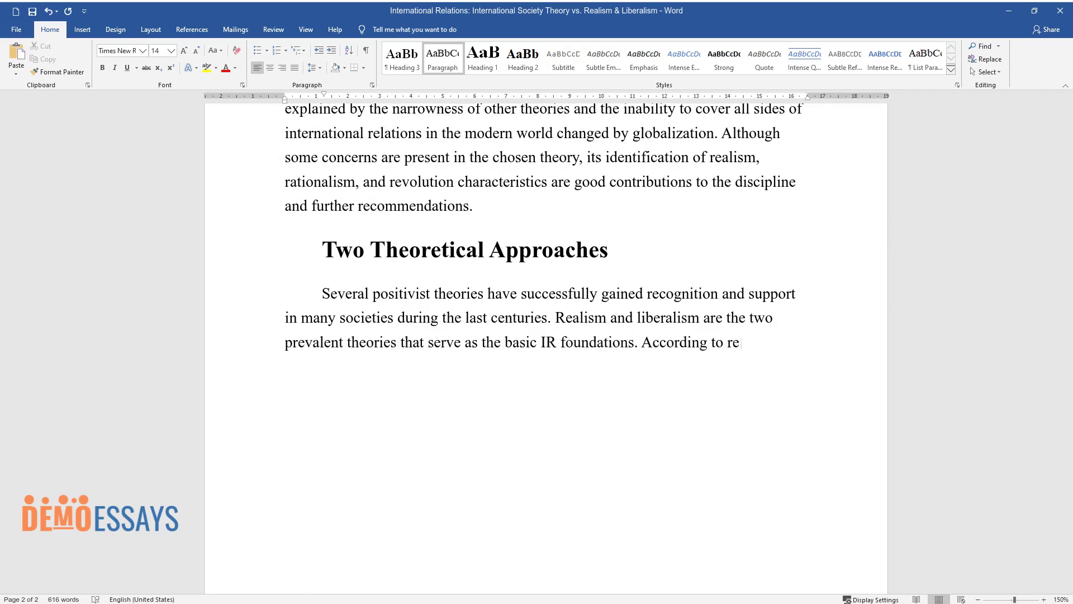
{"action": "type", "text": "alists, states should increase thei"}
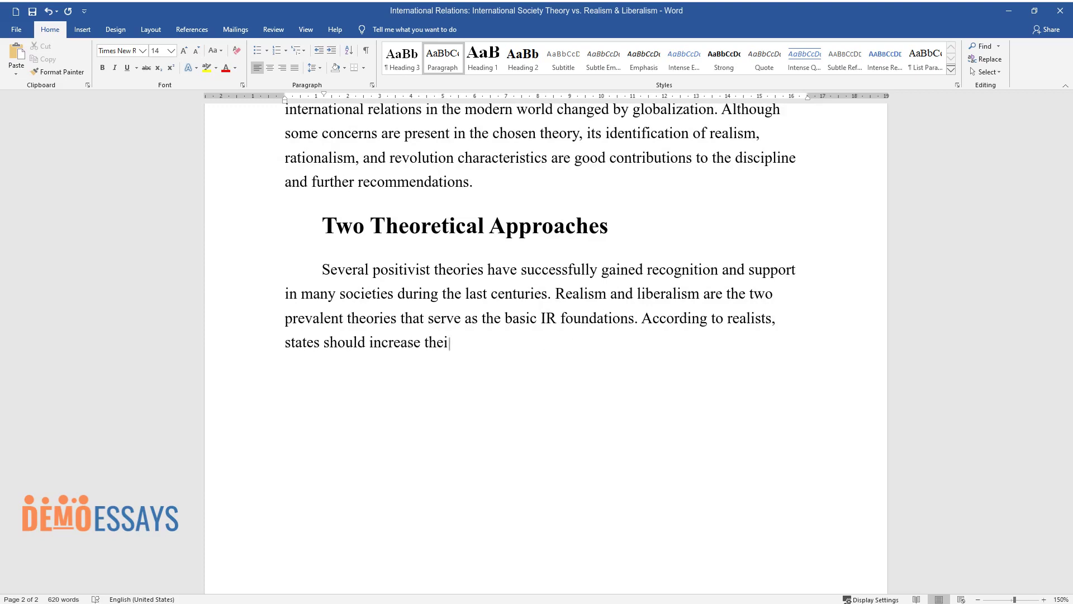
{"action": "type", "text": "r power by developing actions in t"}
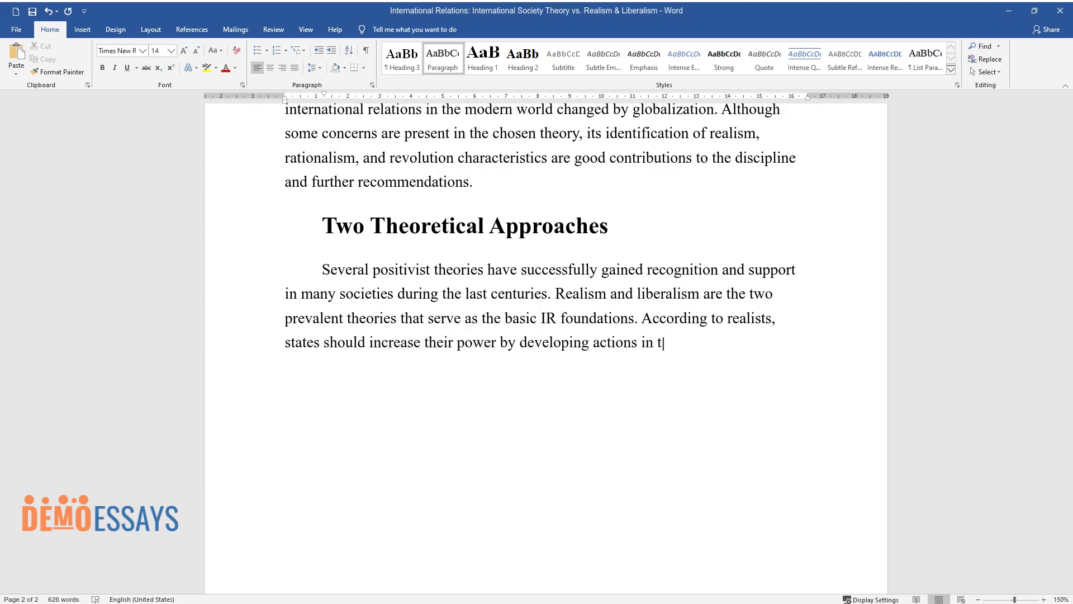
{"action": "type", "text": "national system an"}
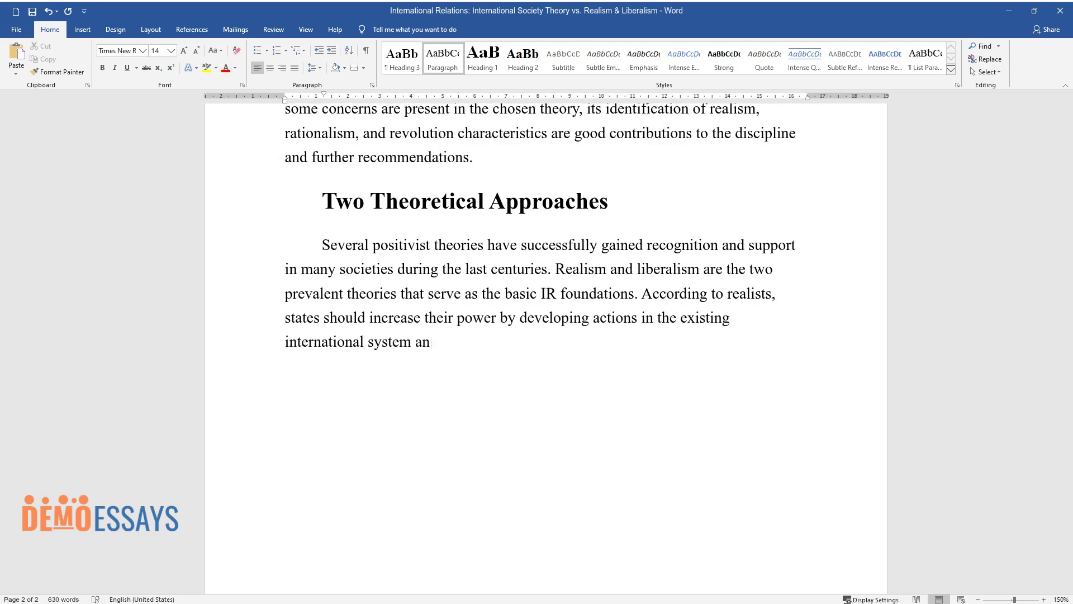
{"action": "type", "text": "d addressing their competitive int"}
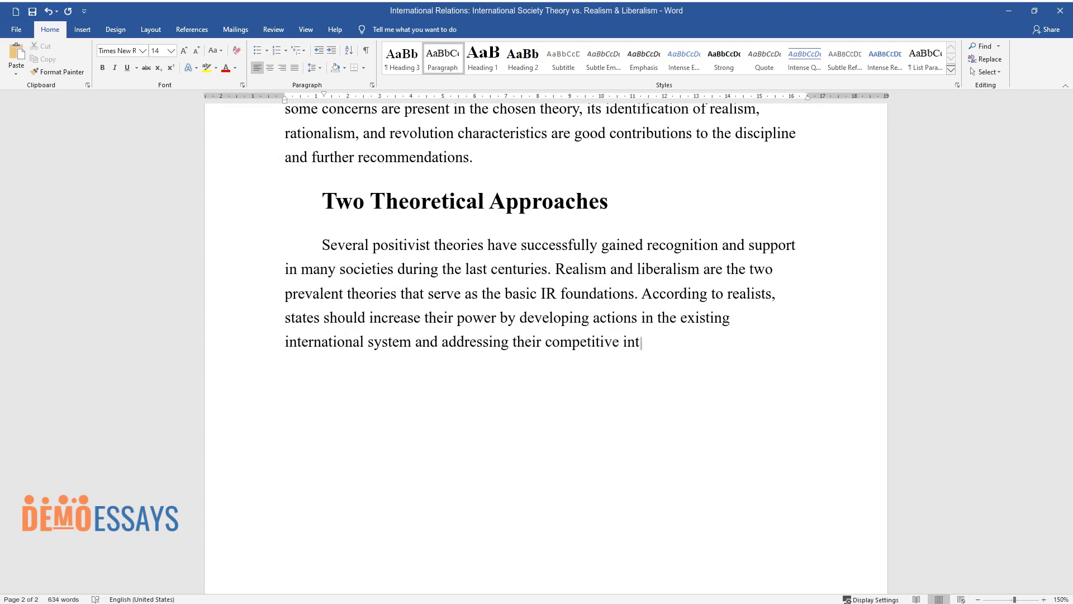
{"action": "type", "text": "erests. State security and power remain the"}
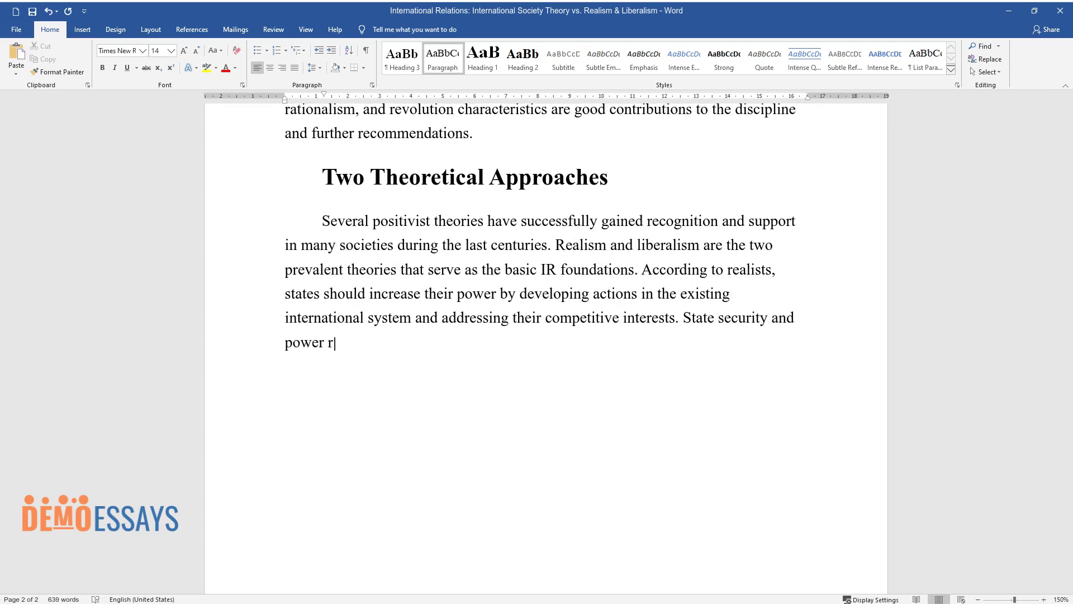
{"action": "type", "text": " two critical issues in th"}
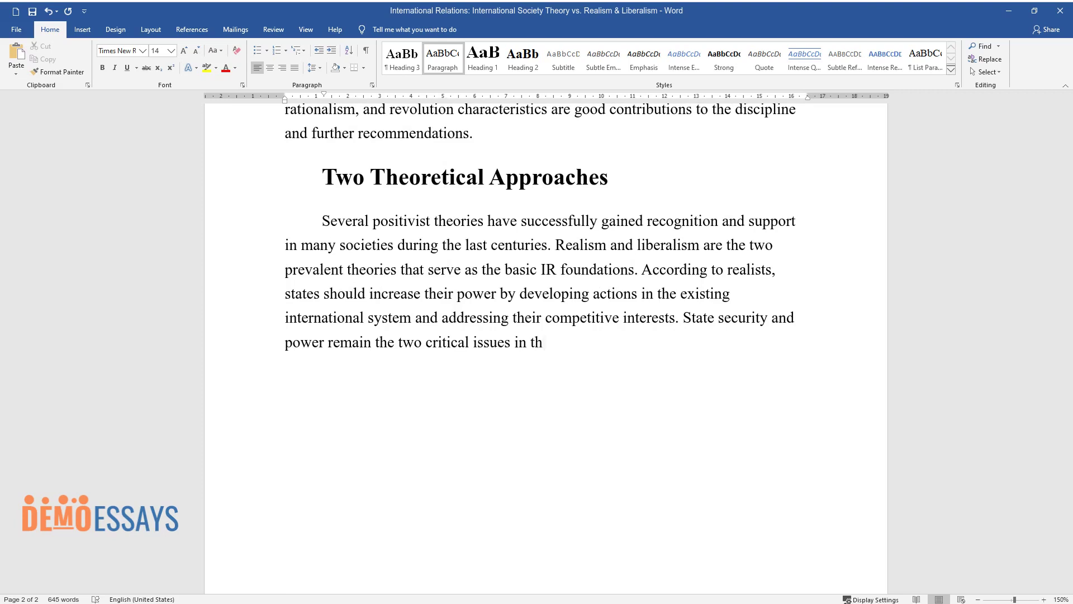
{"action": "type", "text": "is theoretical perspective. Still,"}
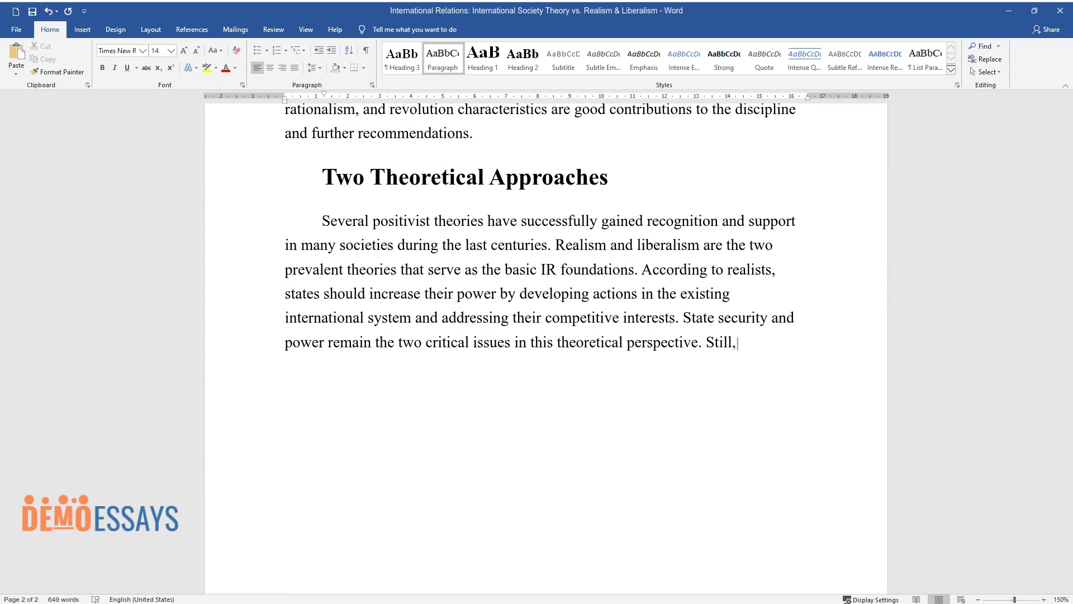
{"action": "type", "text": " these statements seem too narrow a"}
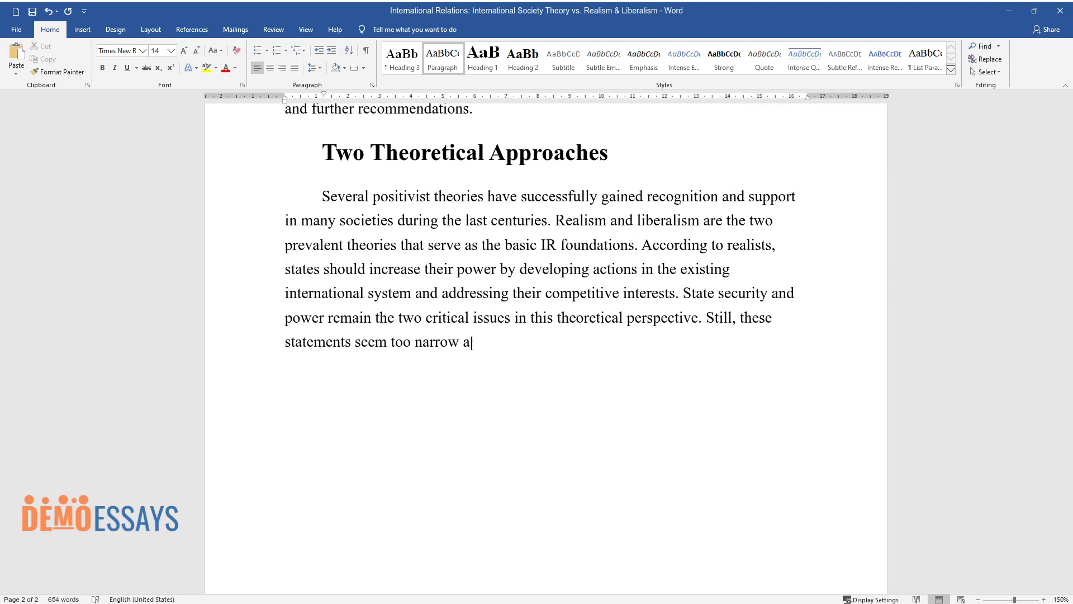
{"action": "type", "text": "nd do not allow diversifying other"}
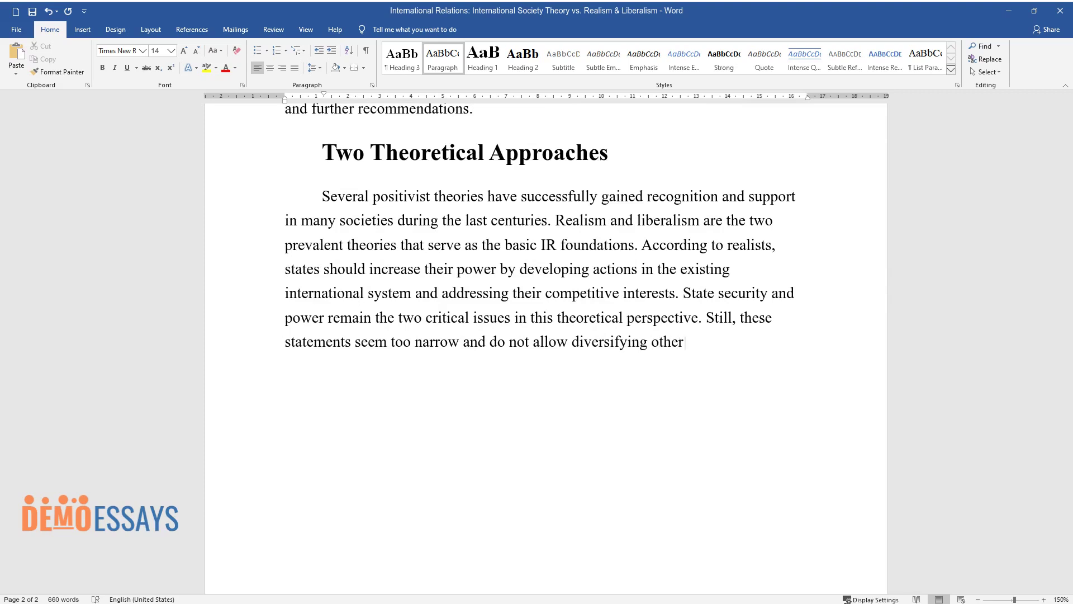
{"action": "type", "text": " possibilities and approaches in developing"}
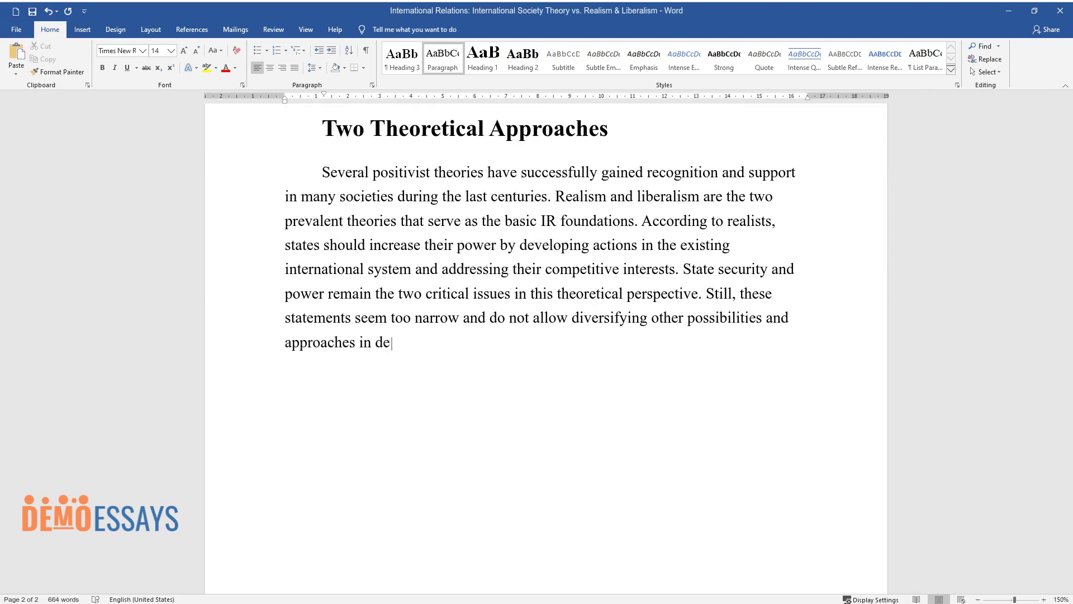
{"action": "type", "text": " international relations. "}
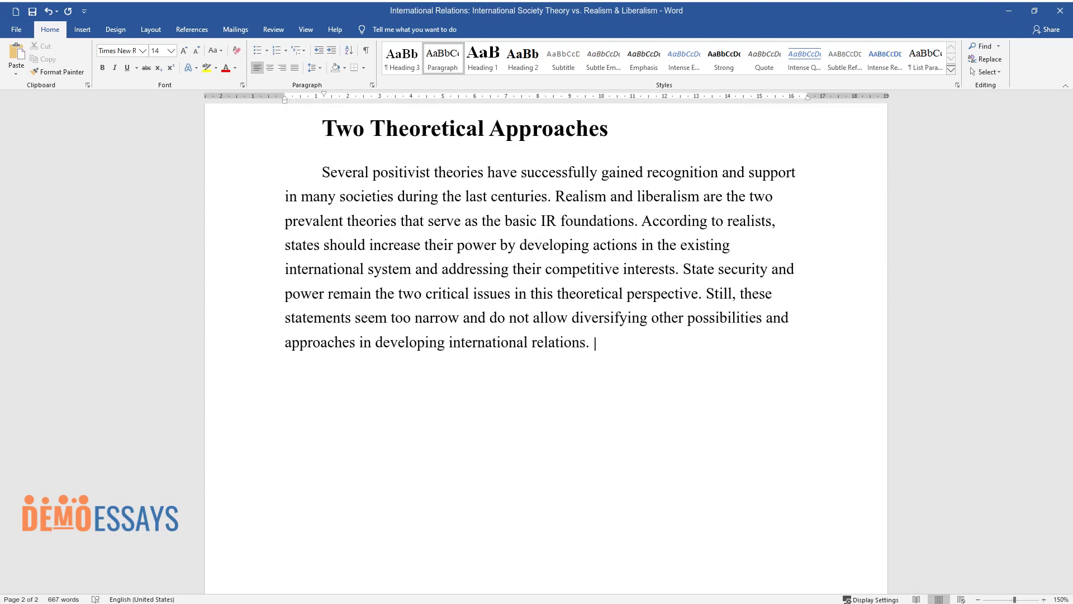
{"action": "type", "text": "Realism shows that the only outcome"}
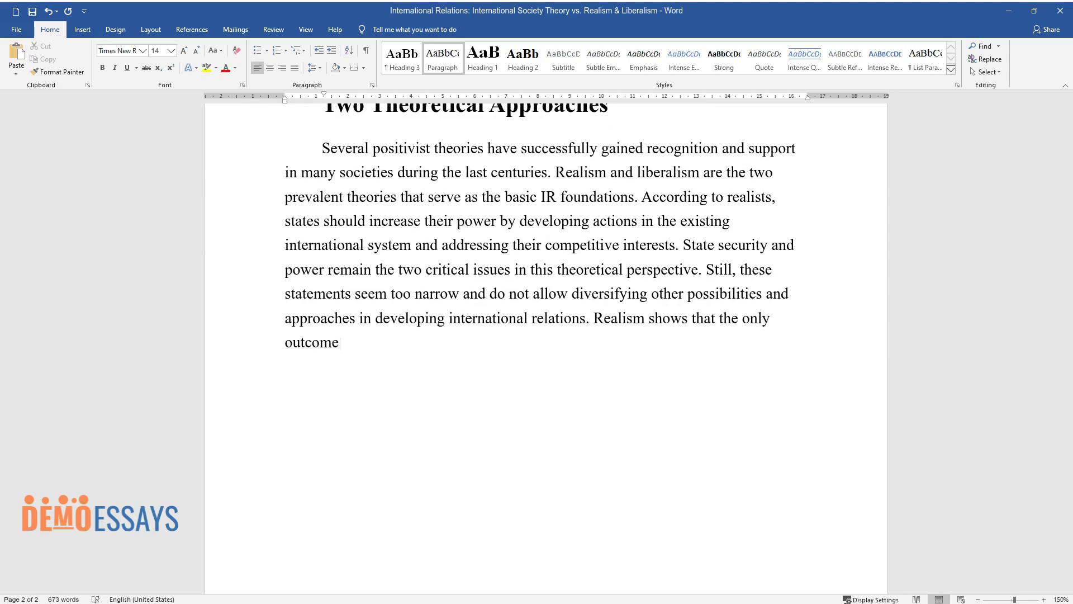
{"action": "type", "text": " of international relationships is"}
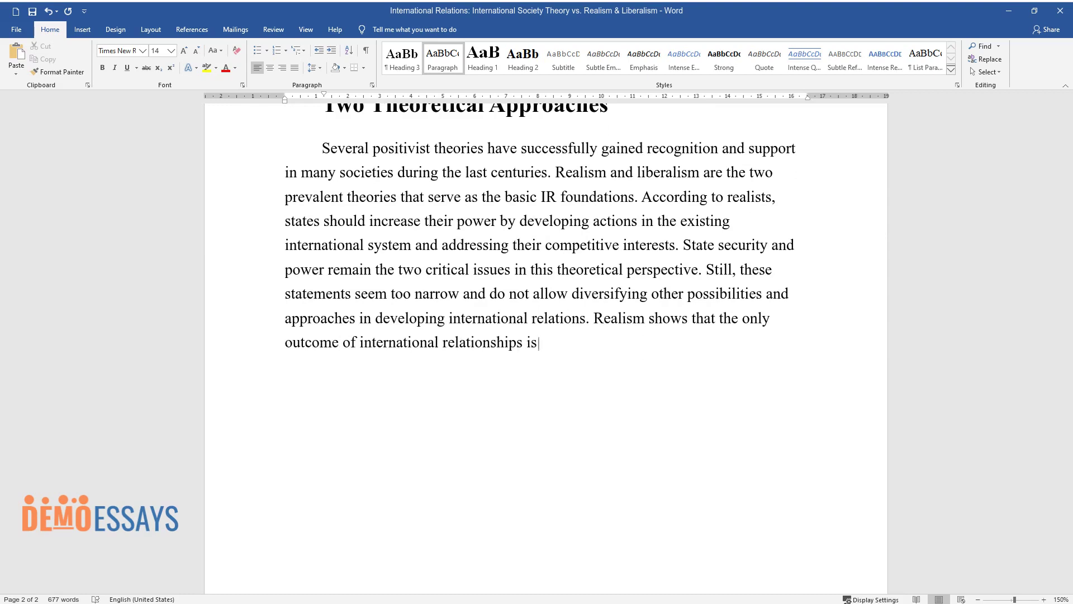
{"action": "type", "text": " conflict, and it is necessary for "}
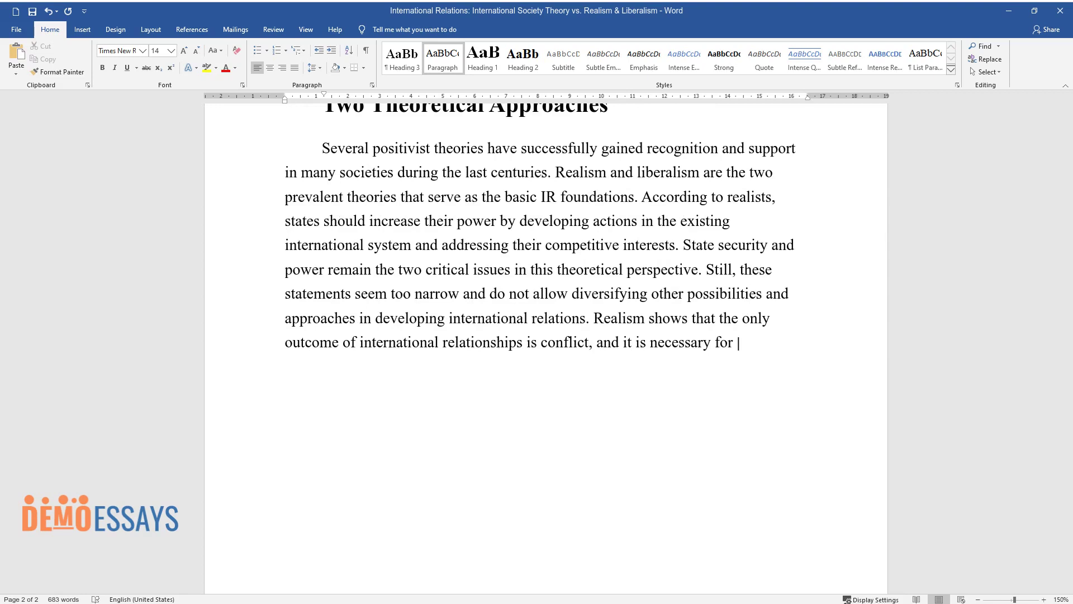
{"action": "type", "text": "states to be read"}
{"action": "type", "text": "y for it one day."}
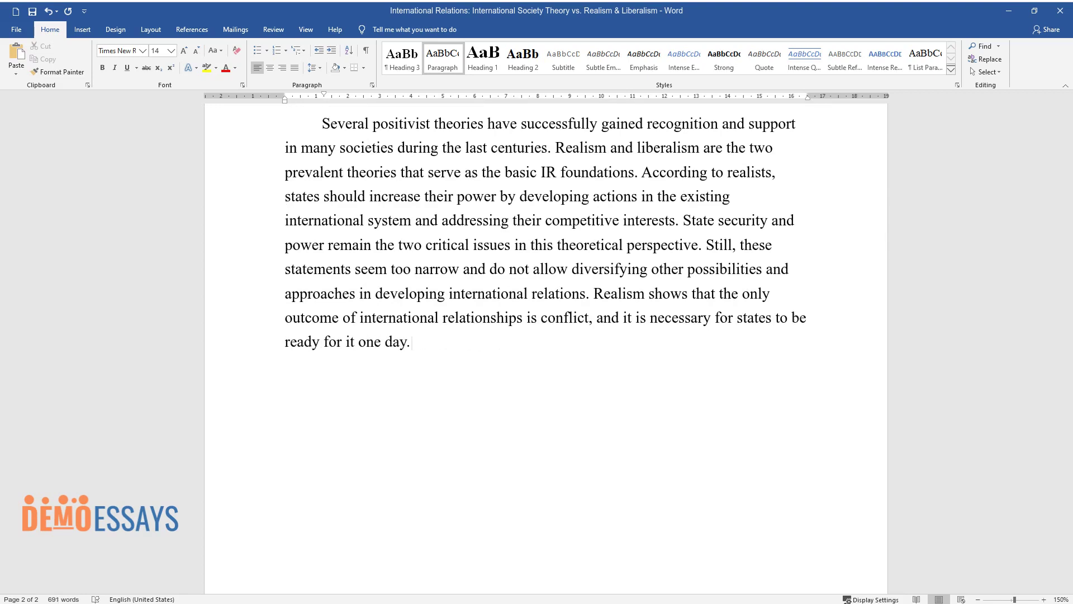
{"action": "type", "text": " Such conflict-related human nature is offensive and pessimistic, pro"}
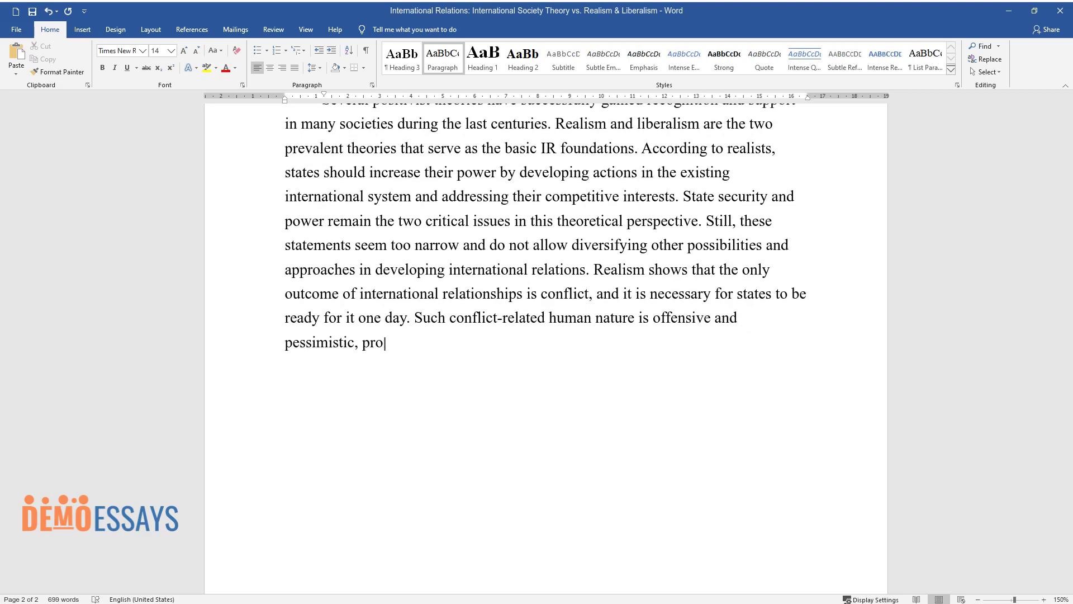
{"action": "type", "text": "ving the desire to find another the"}
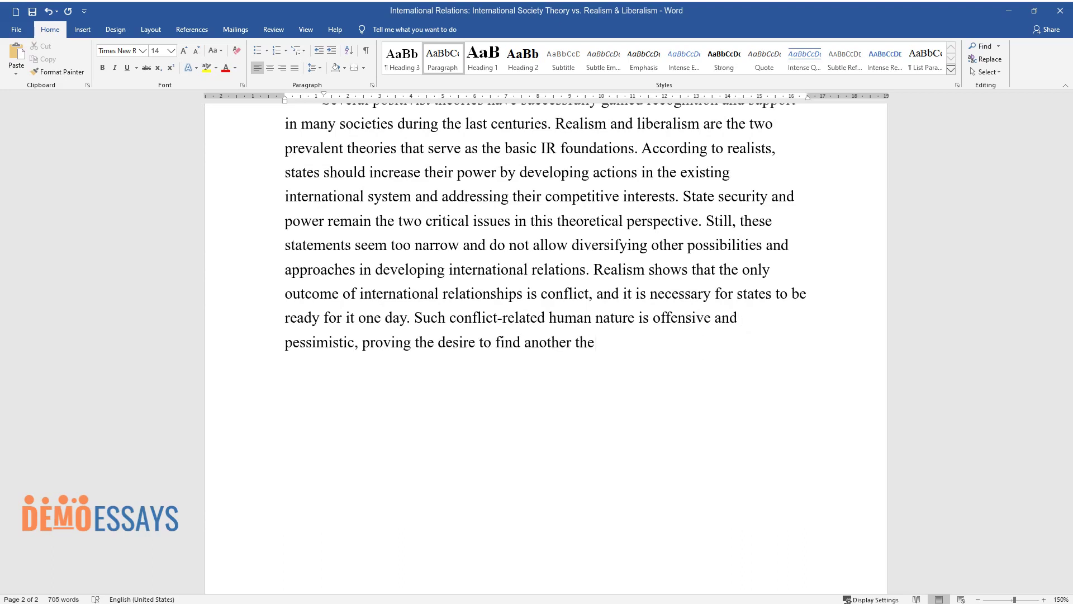
{"action": "type", "text": "ory for strong international relat"}
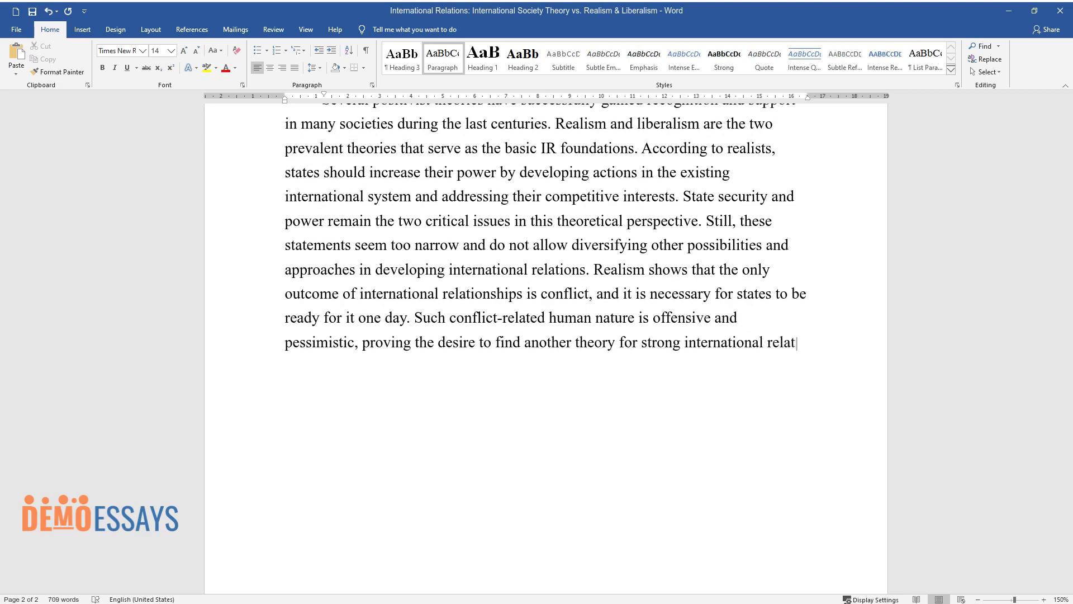
{"action": "type", "text": "ions development."}
{"action": "key", "text": "Return"}
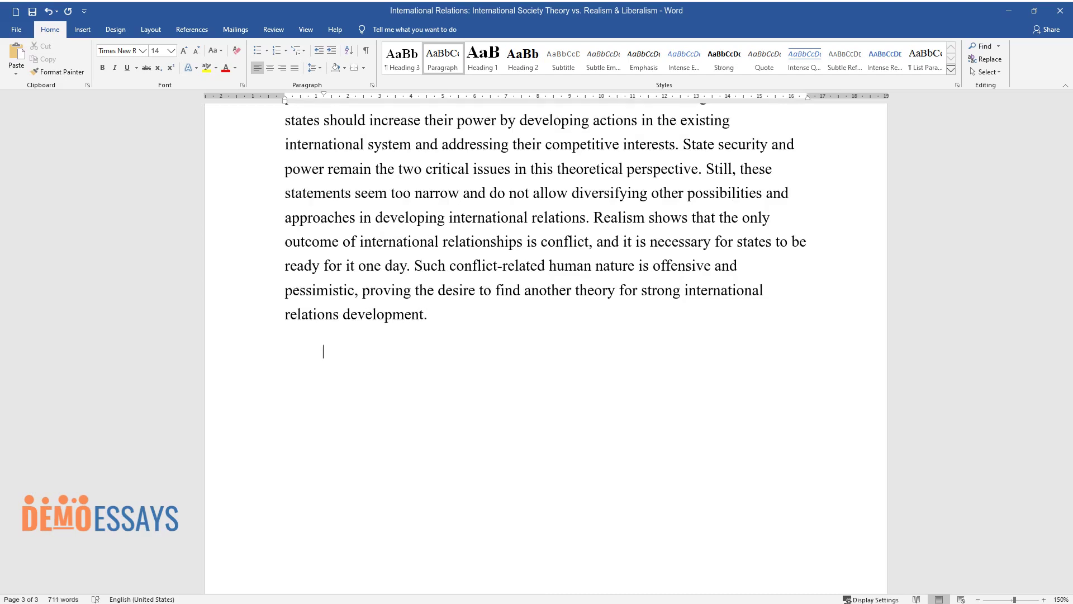
Write the Liberalism paragraph, starting 'Liberalism is another positivist perspective for consideration'.
{"action": "type", "text": "Liberalism is another positivist"}
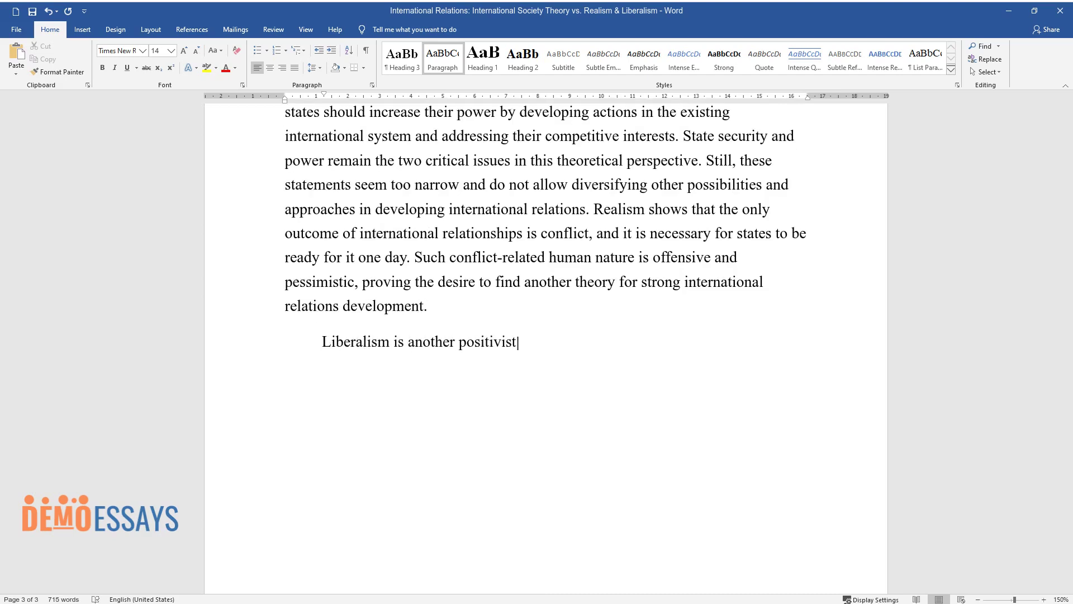
{"action": "type", "text": " perspective for consideration as opposed to the international soc"}
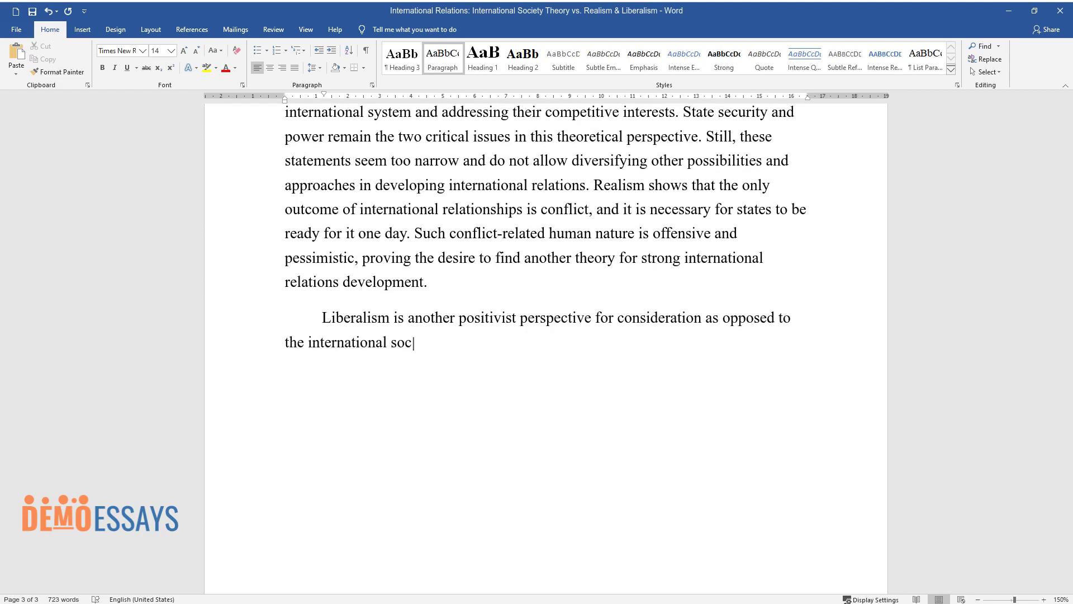
{"action": "type", "text": "iberals aim at em"}
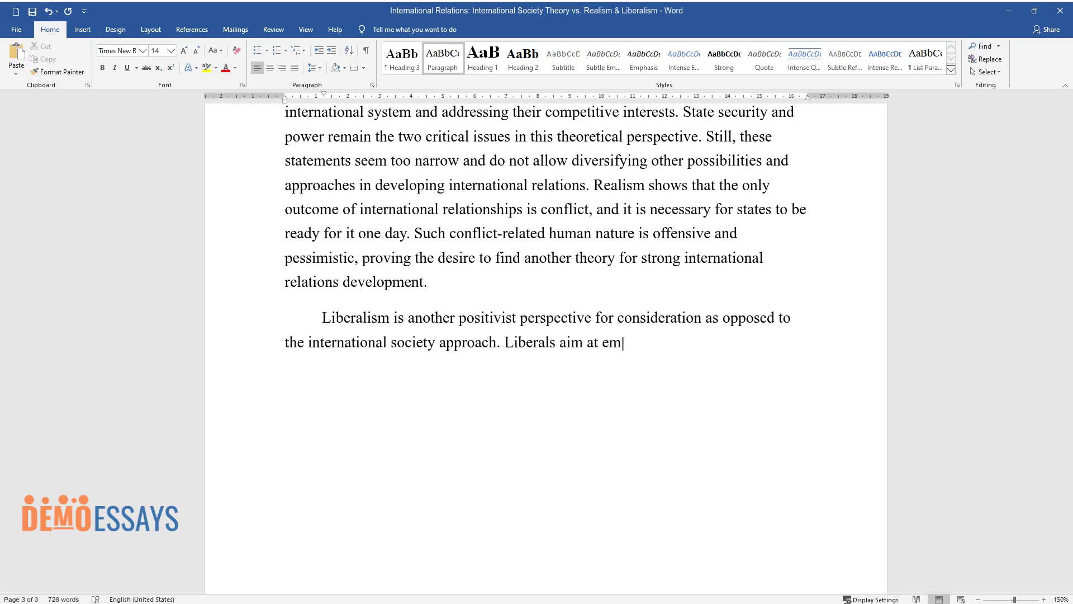
{"action": "type", "text": "bedding states in domestic and in"}
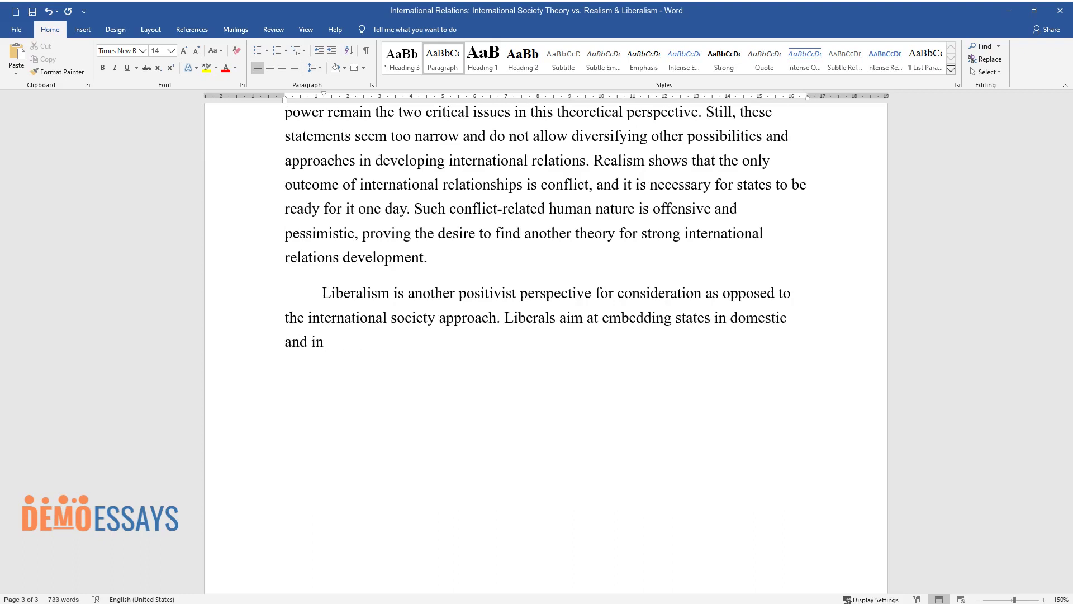
{"action": "type", "text": "ternational contexts to constrai"}
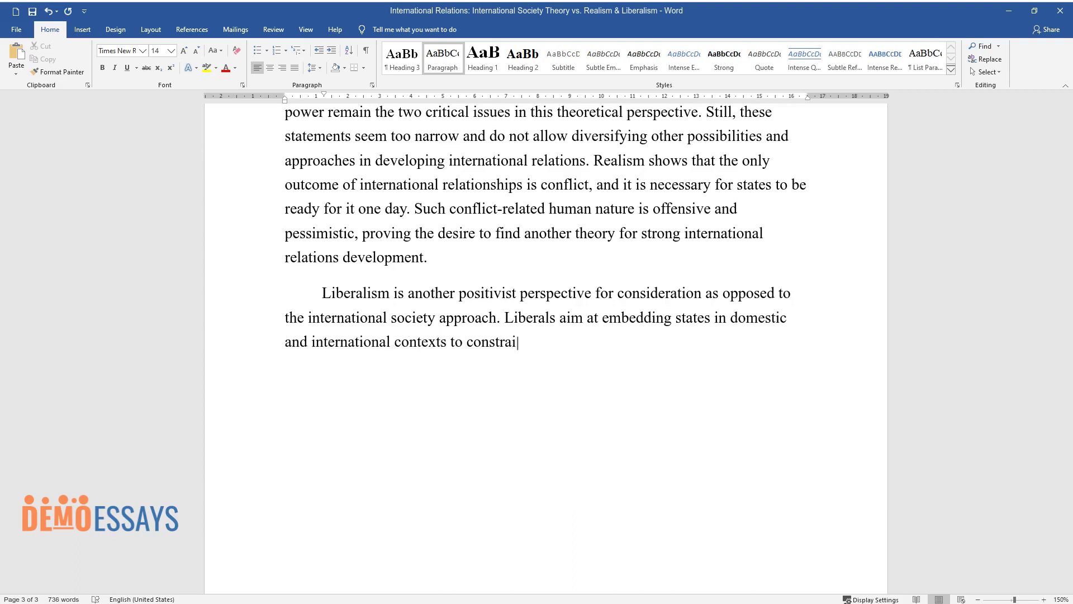
{"action": "type", "text": "n their actions. Following the li"}
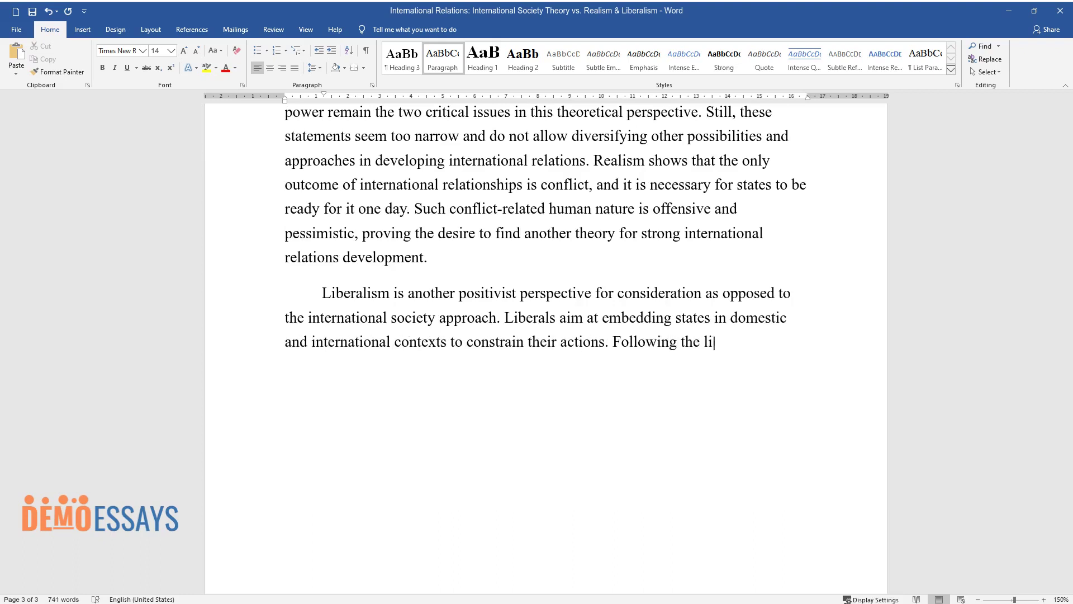
{"action": "type", "text": "beral tradition, human be"}
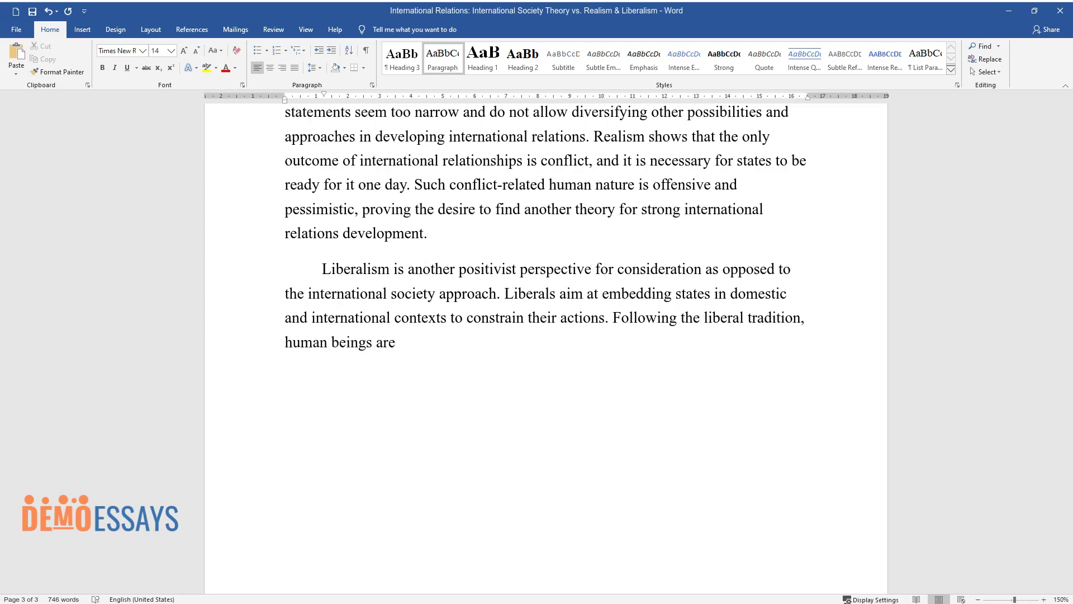
{"action": "type", "text": "ings are the core of international relati"}
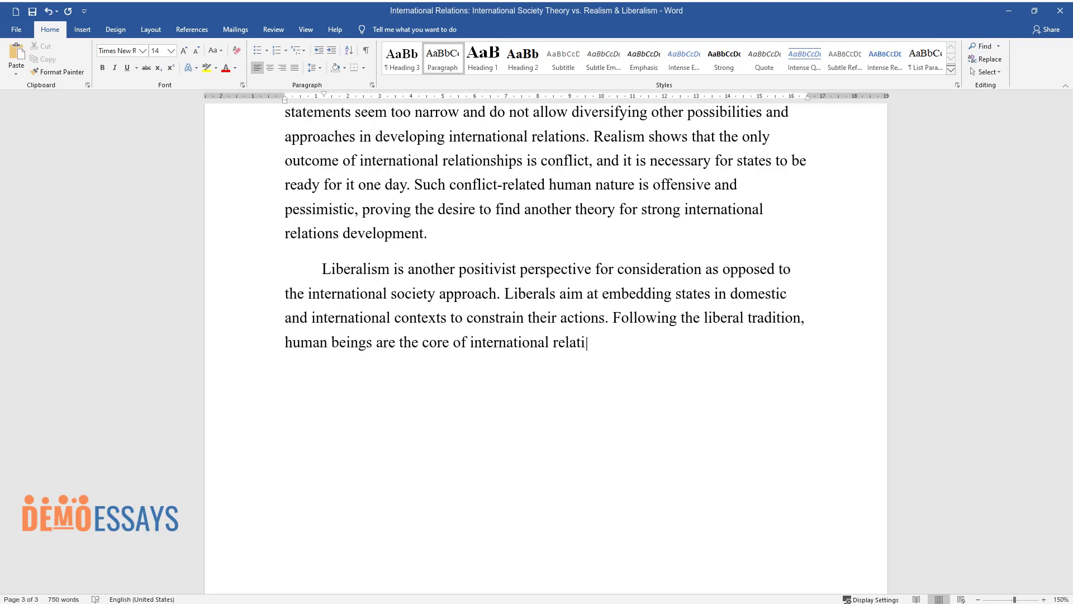
{"action": "type", "text": "onships with good and peaceful i"}
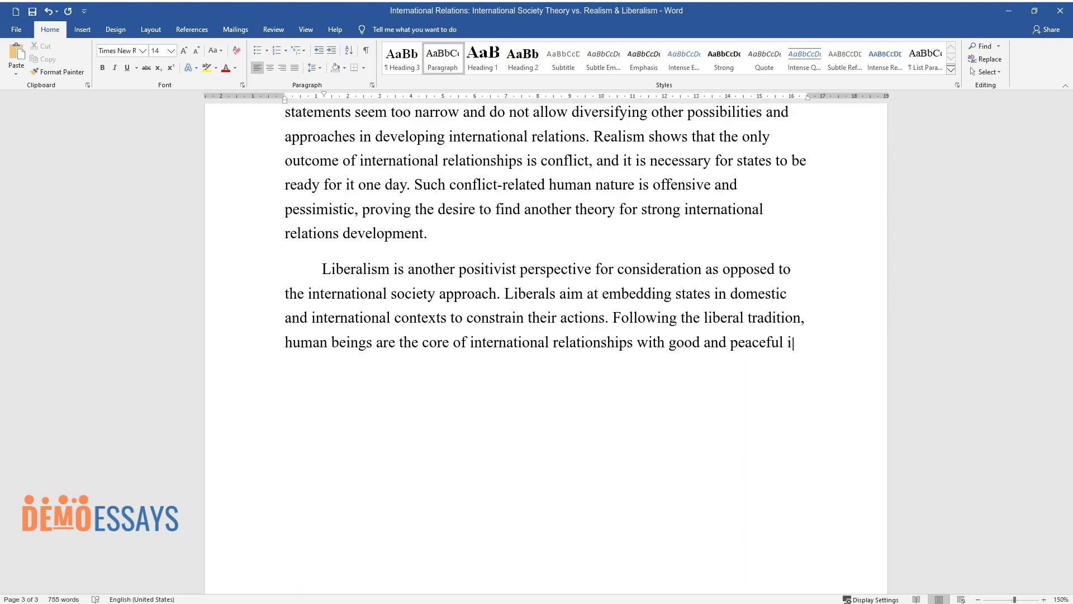
{"action": "type", "text": "ntentions. Institutions are not t"}
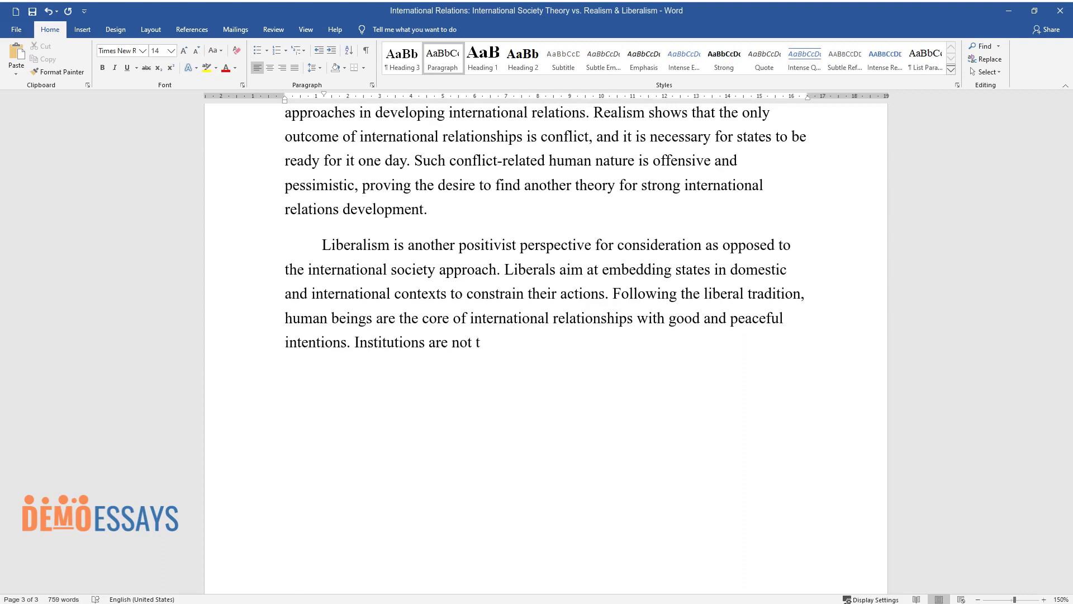
{"action": "type", "text": "he outcomes but security causes with no material power. In other words, wa"}
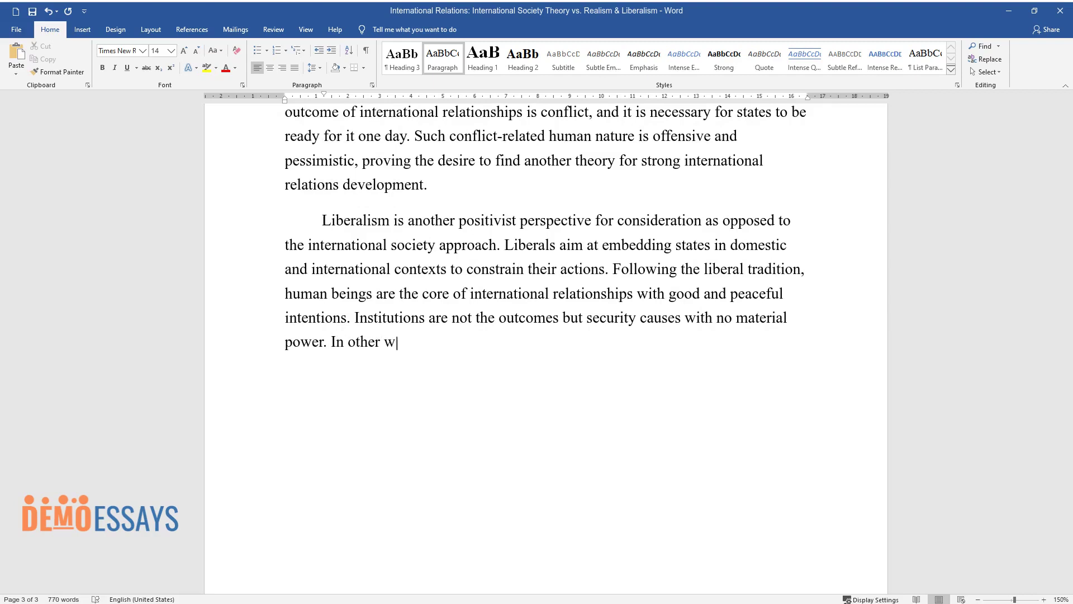
{"action": "type", "text": "rs and conflicts are not"}
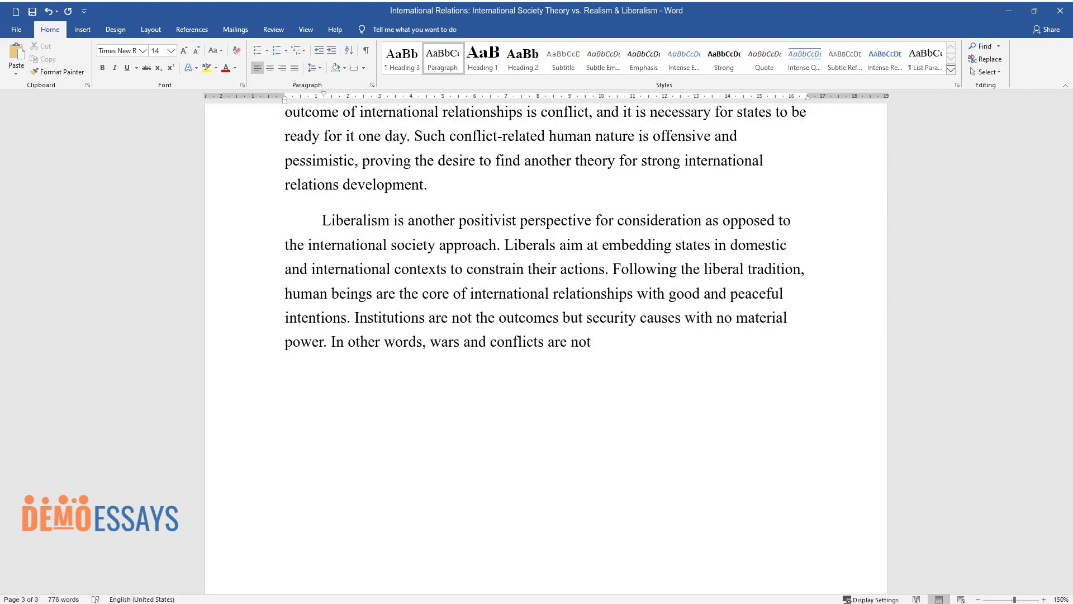
{"action": "type", "text": " acceptable in states involved in"}
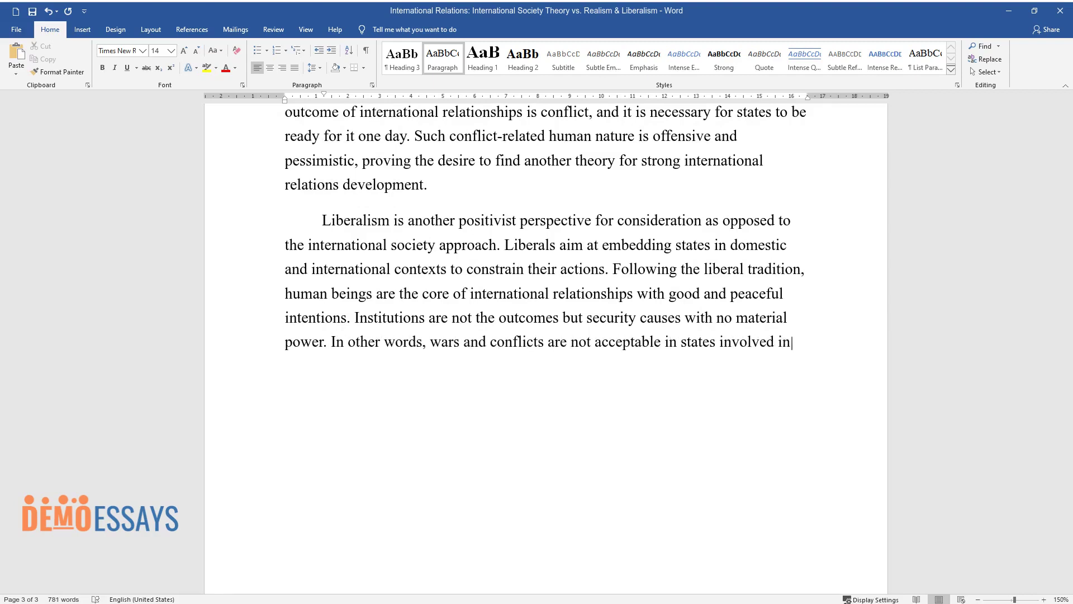
{"action": "type", "text": " international relations. At the "}
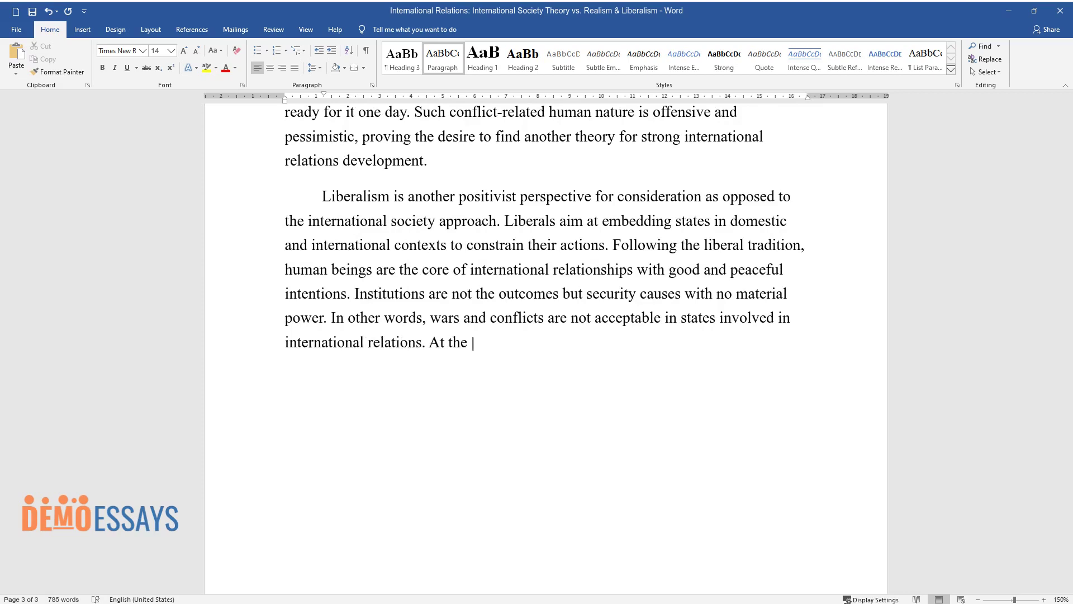
{"action": "type", "text": "same time, this approach limits t"}
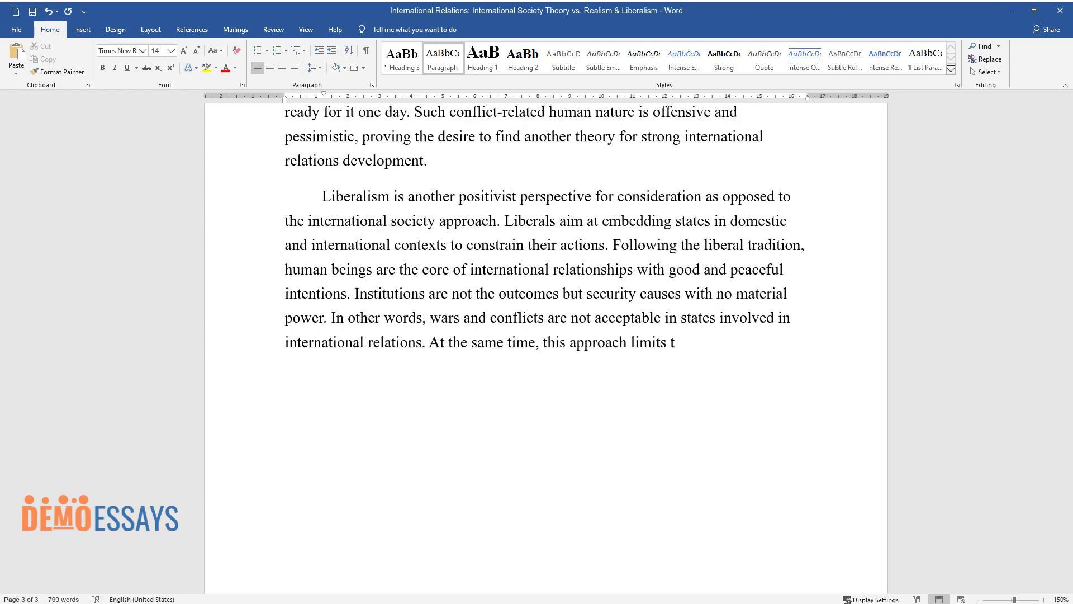
{"action": "type", "text": "he power or even the possibility of chang"}
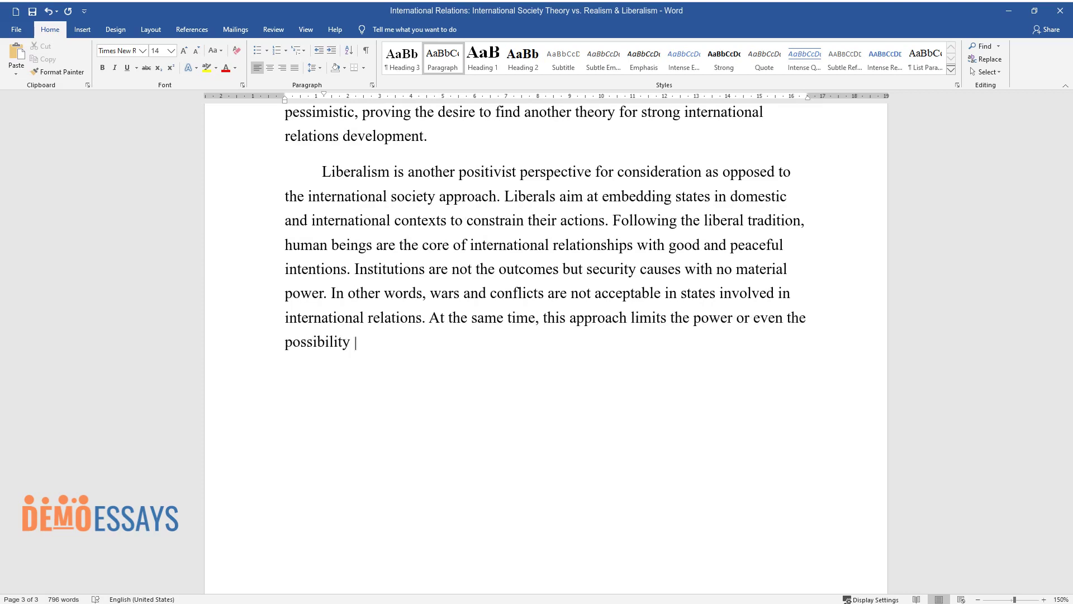
{"action": "type", "text": "e, which contradicts the "}
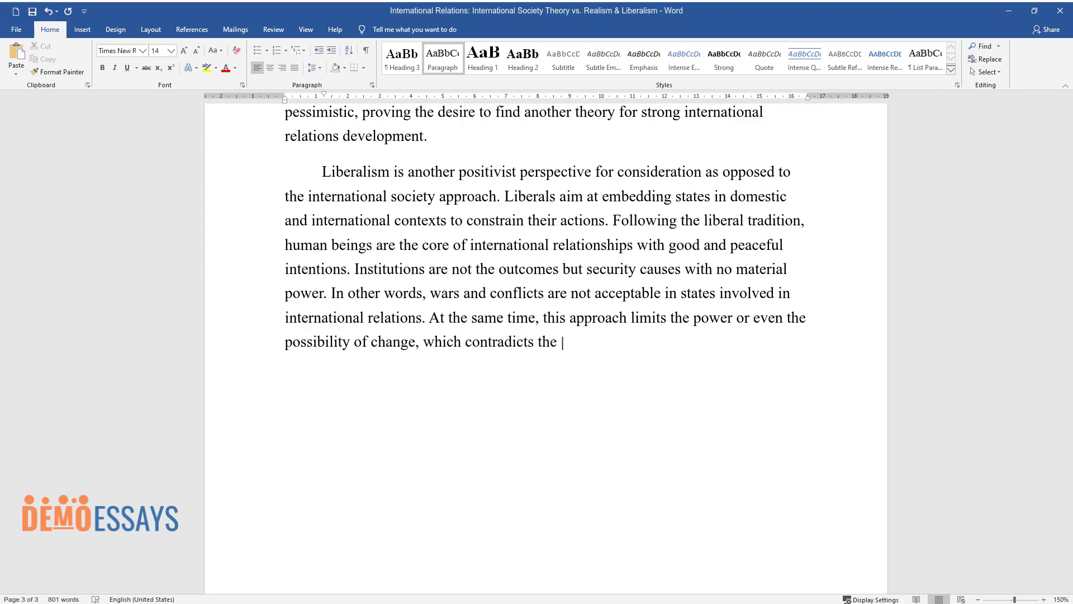
{"action": "type", "text": "idea of globalization. Therefore"}
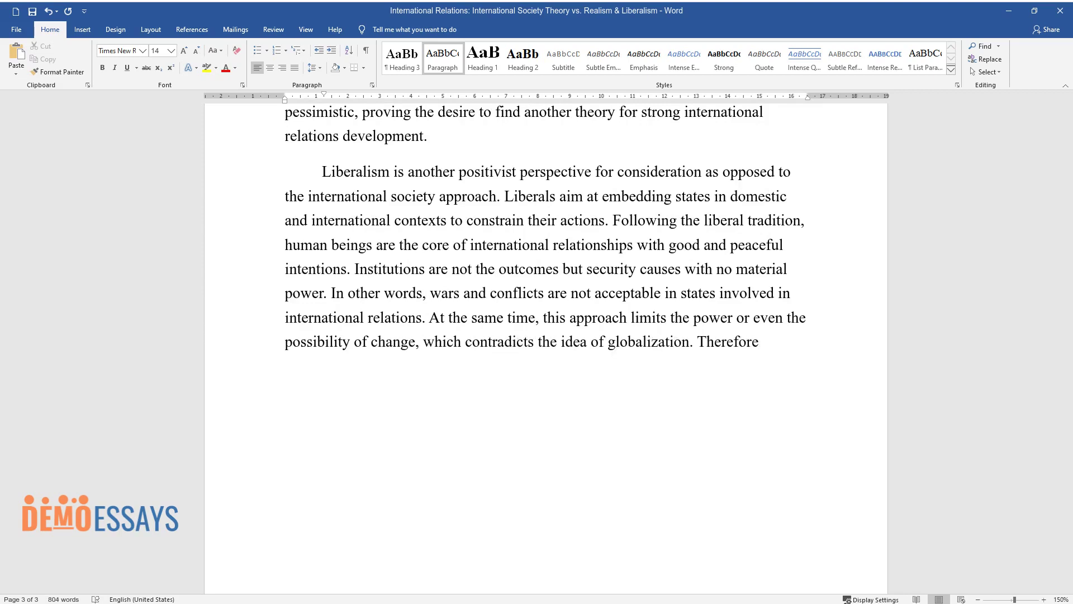
{"action": "type", "text": ", liberalism is not as effective "}
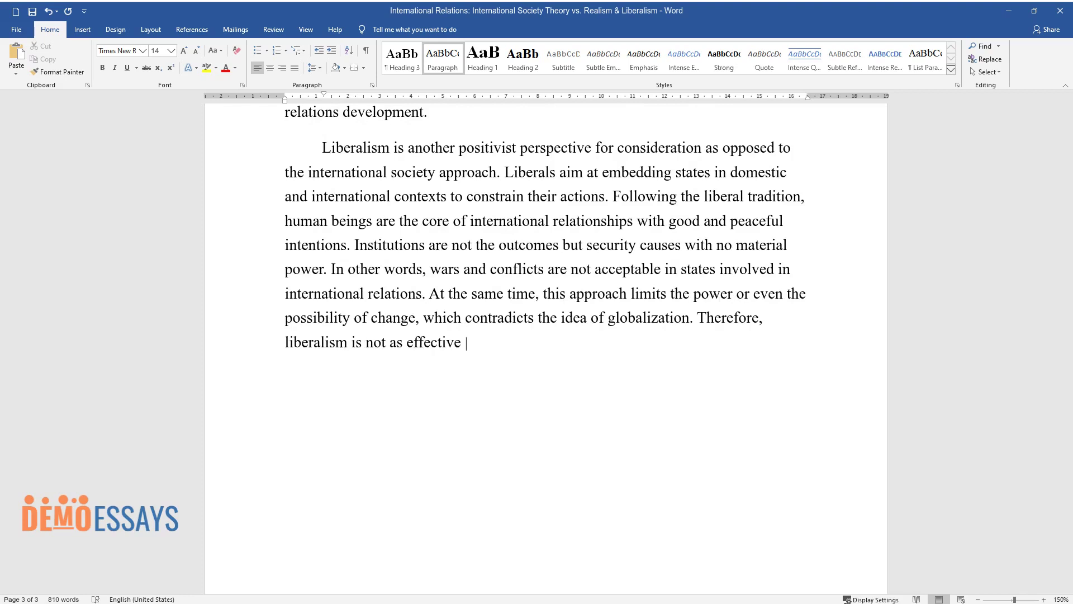
{"action": "type", "text": "as the international society appr"}
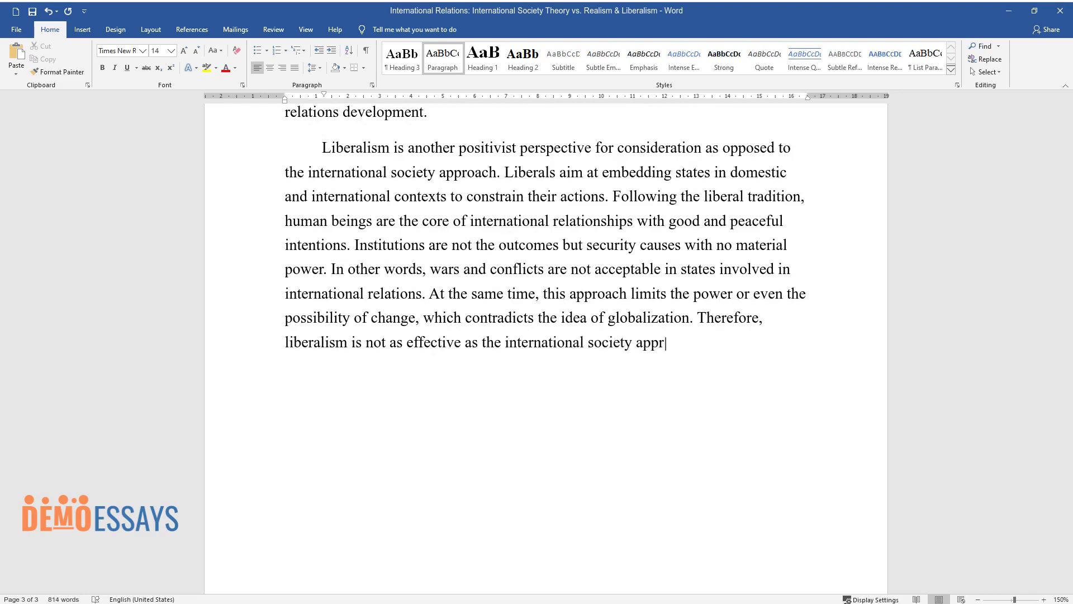
{"action": "type", "text": "oach is for modern people."}
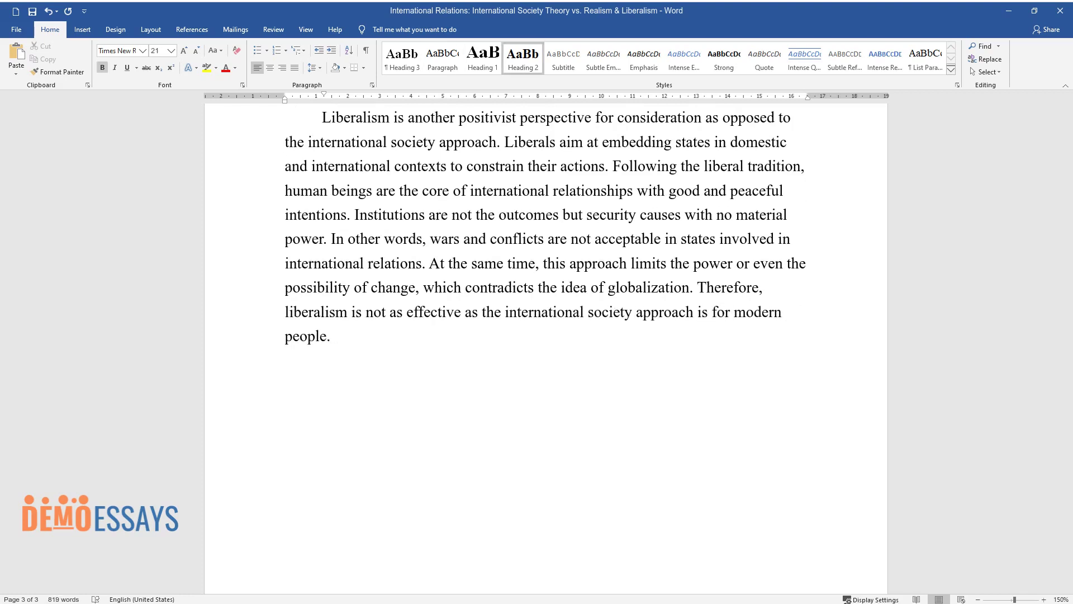
{"action": "type", "text": "Conclusion"}
Under Conclusion, write the paragraph starting 'There are many reasons to support and oppose international society'.
{"action": "key", "text": "Return"}
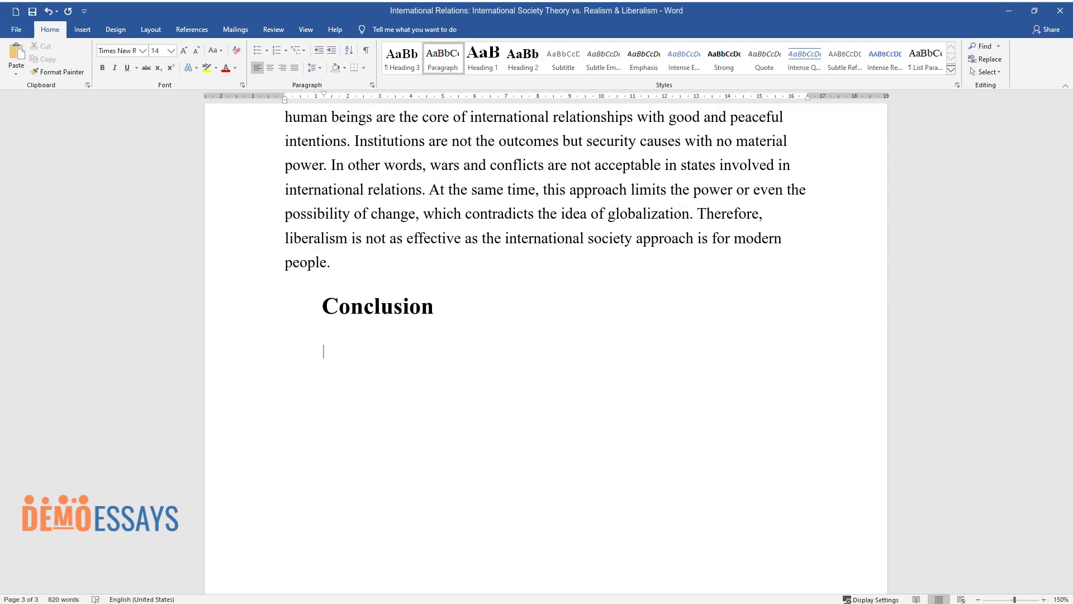
{"action": "type", "text": "There are many re"}
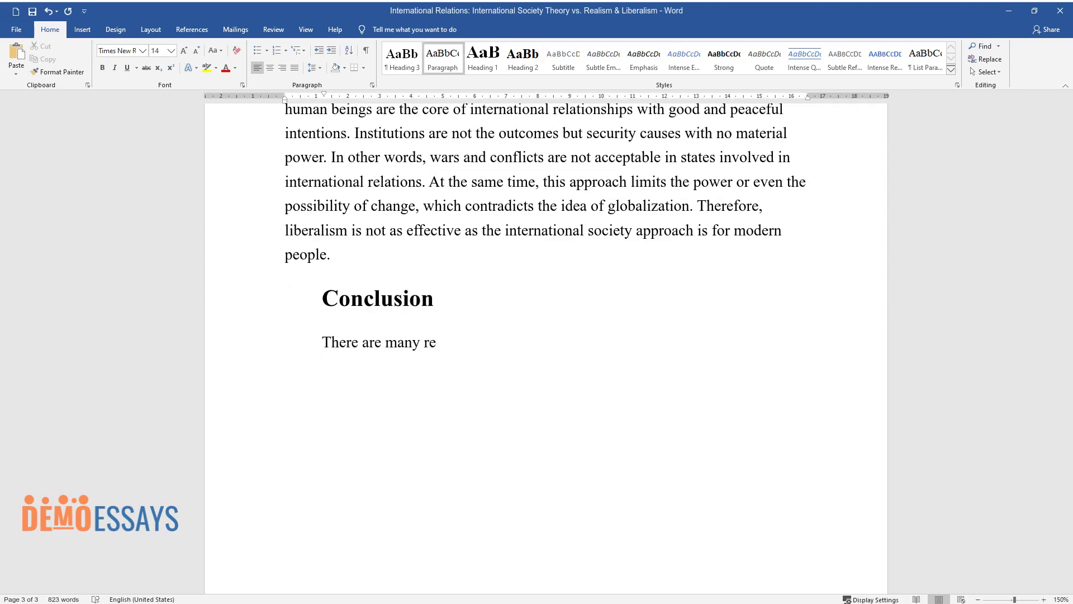
{"action": "type", "text": "asons to support and oppose interna"}
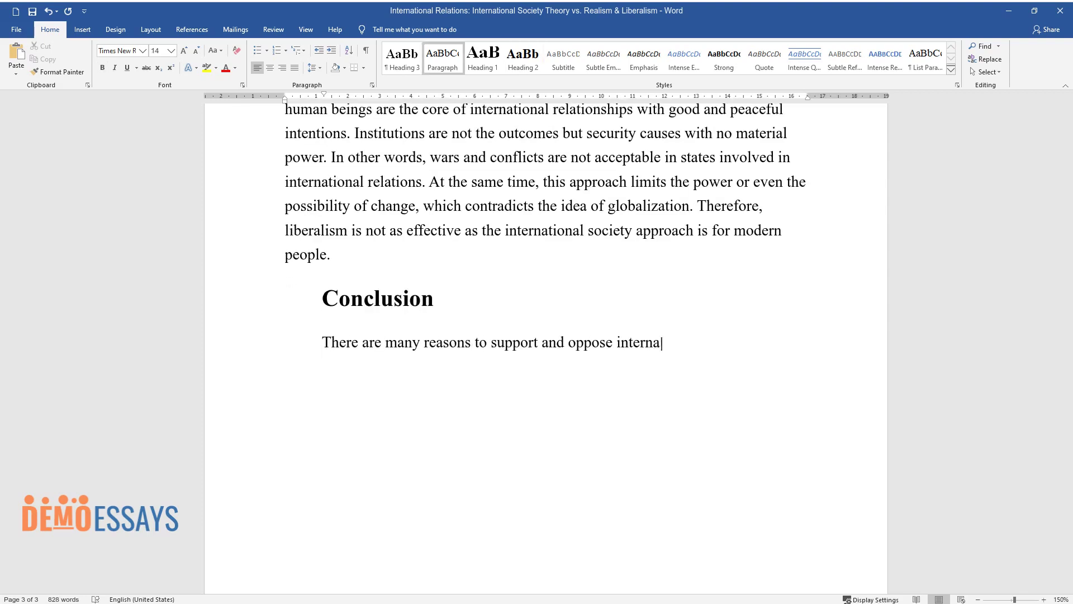
{"action": "type", "text": "tional society as the most effective"}
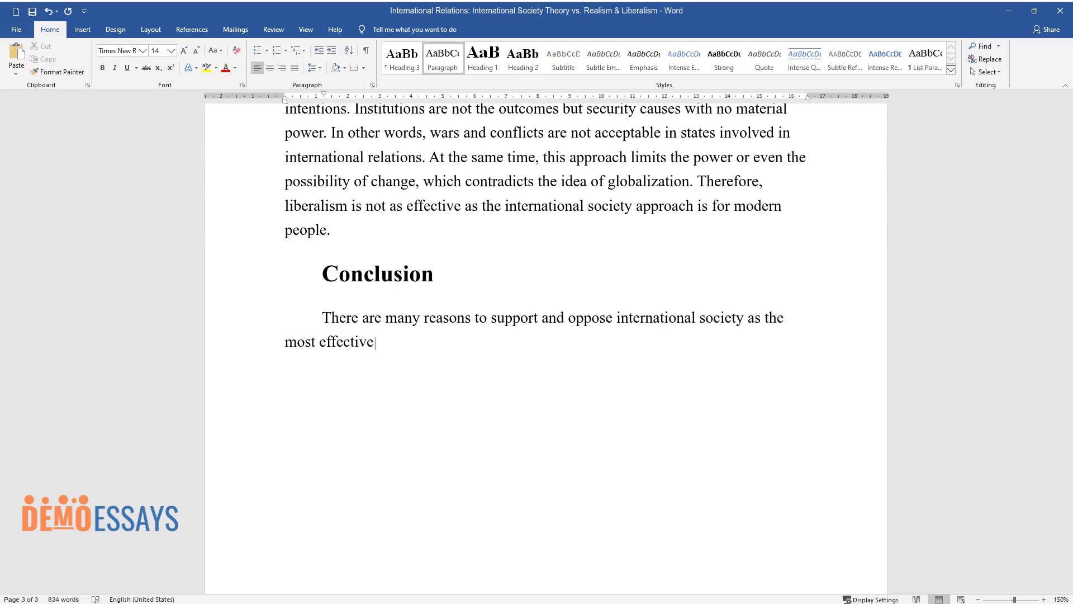
{"action": "type", "text": " IR theory in today's world. People"}
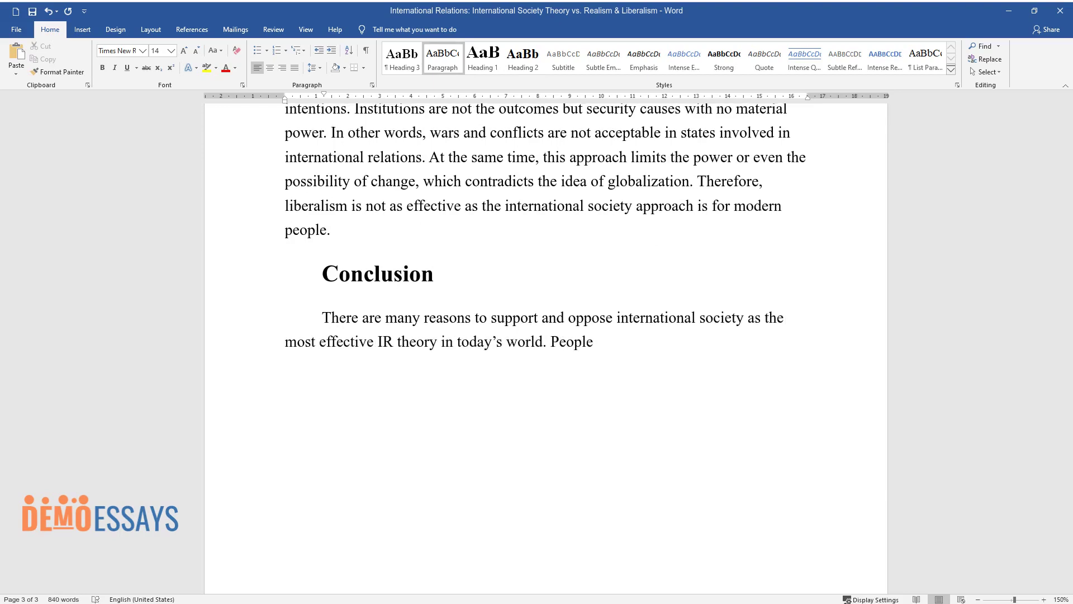
{"action": "type", "text": " want to cover all their needs and use available resources to p"}
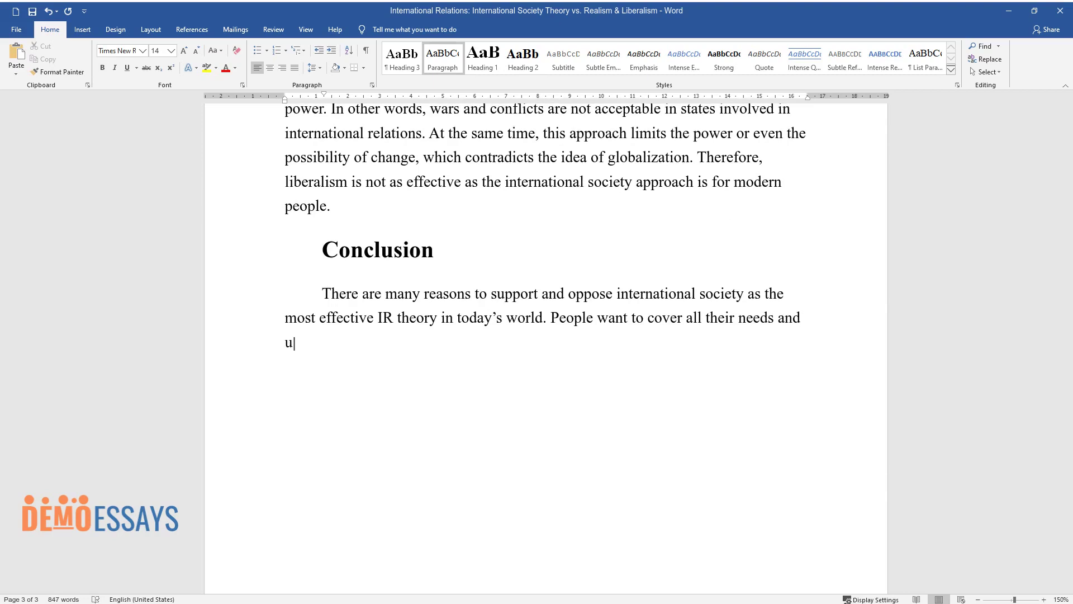
{"action": "type", "text": "rove thei"}
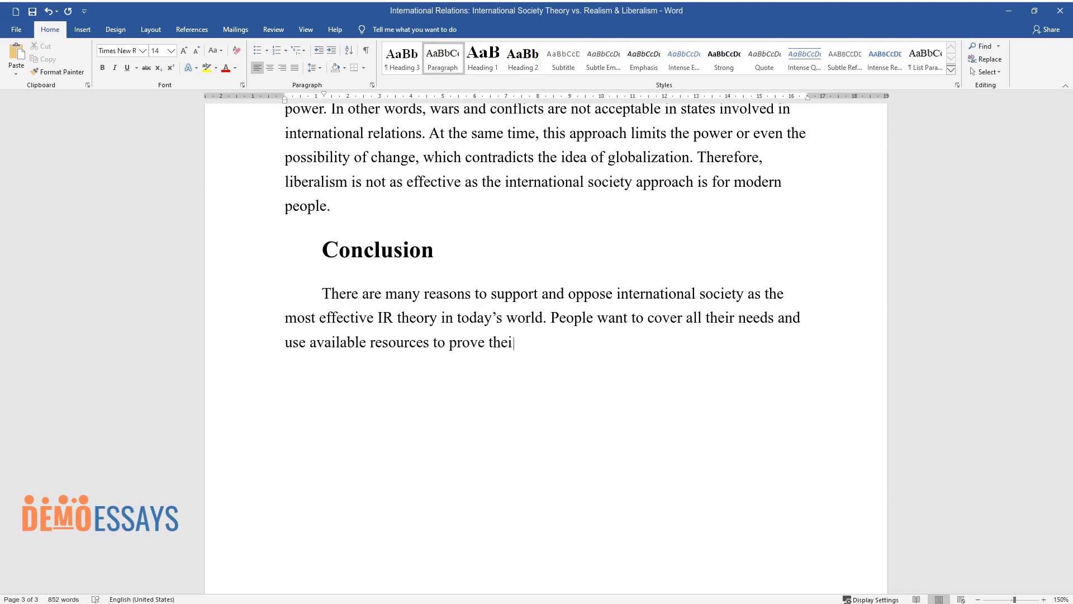
{"action": "type", "text": "r professionalism and powers. Compar"}
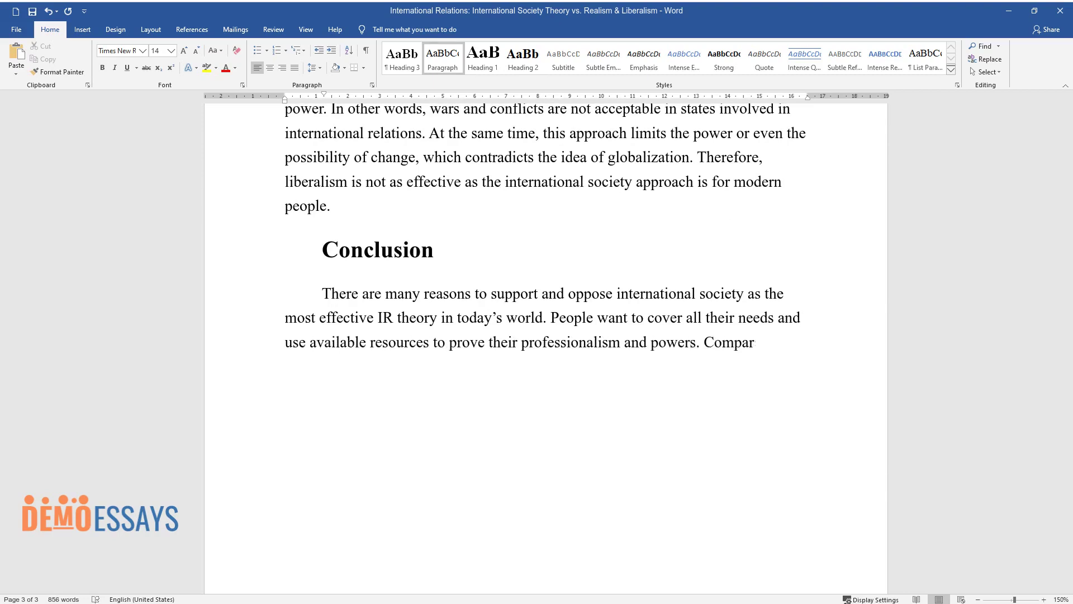
{"action": "type", "text": "ed to liberal and real thoughts, cha"}
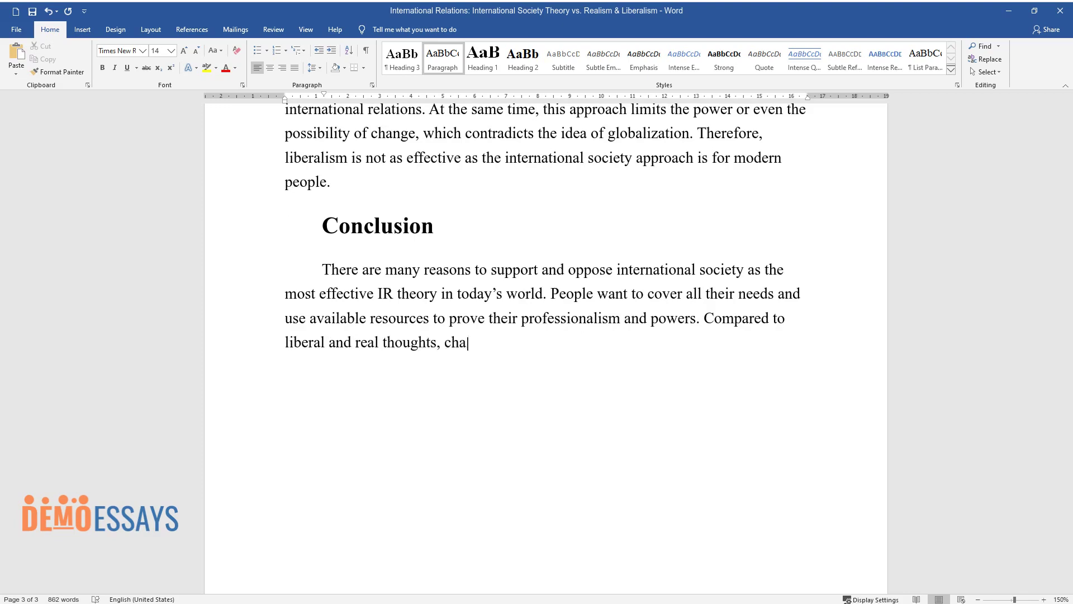
{"action": "type", "text": "racterized by the opposite extremes"}
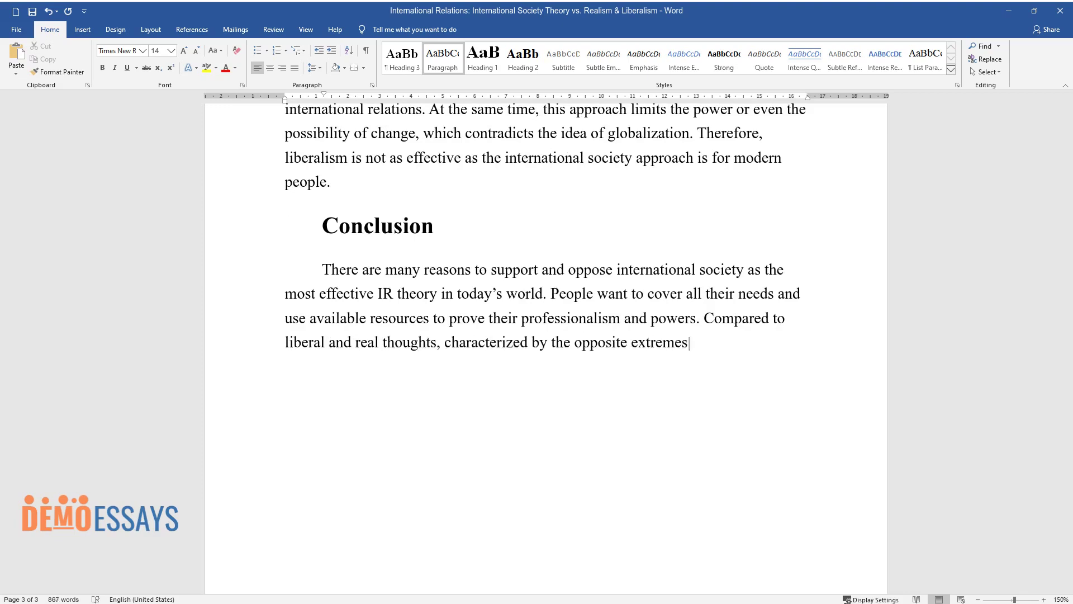
{"action": "type", "text": " of peace and war, the chosen theore"}
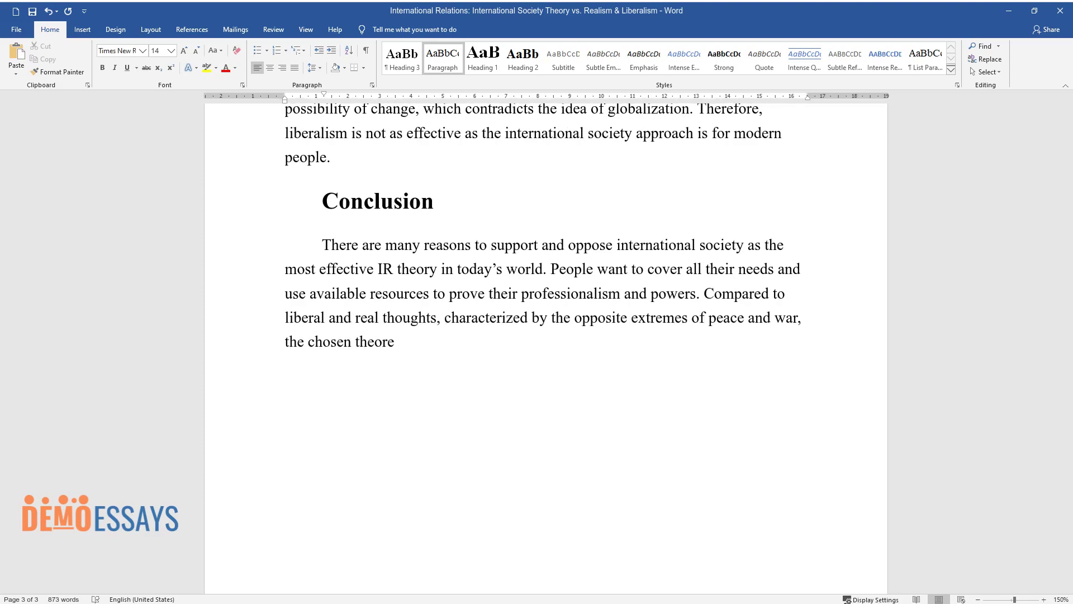
{"action": "type", "text": "tical perspective combines liberalis"}
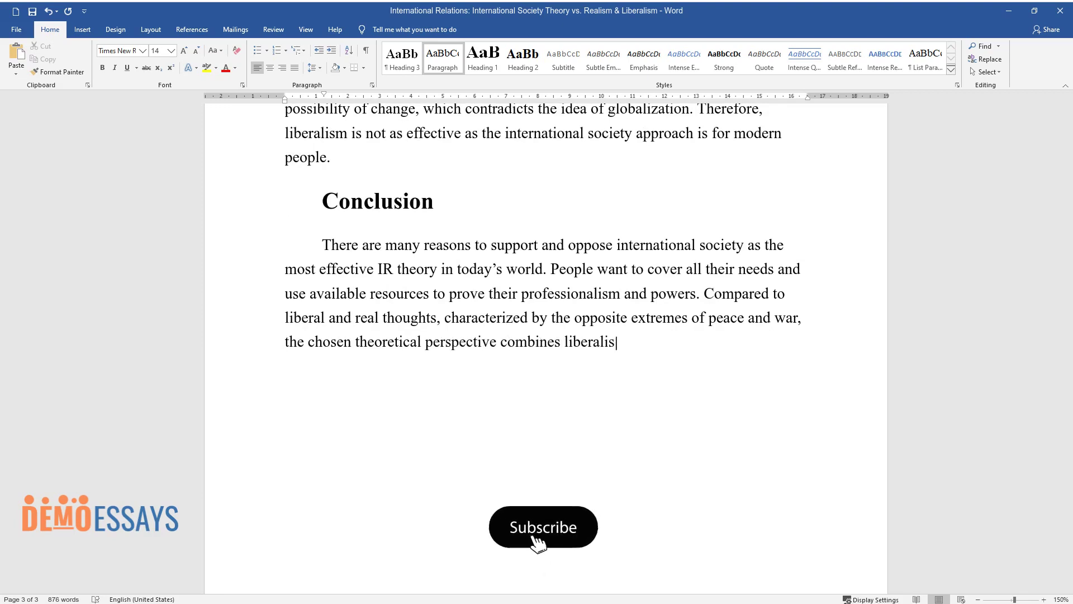
{"action": "type", "text": "m and realism and creates a background that "}
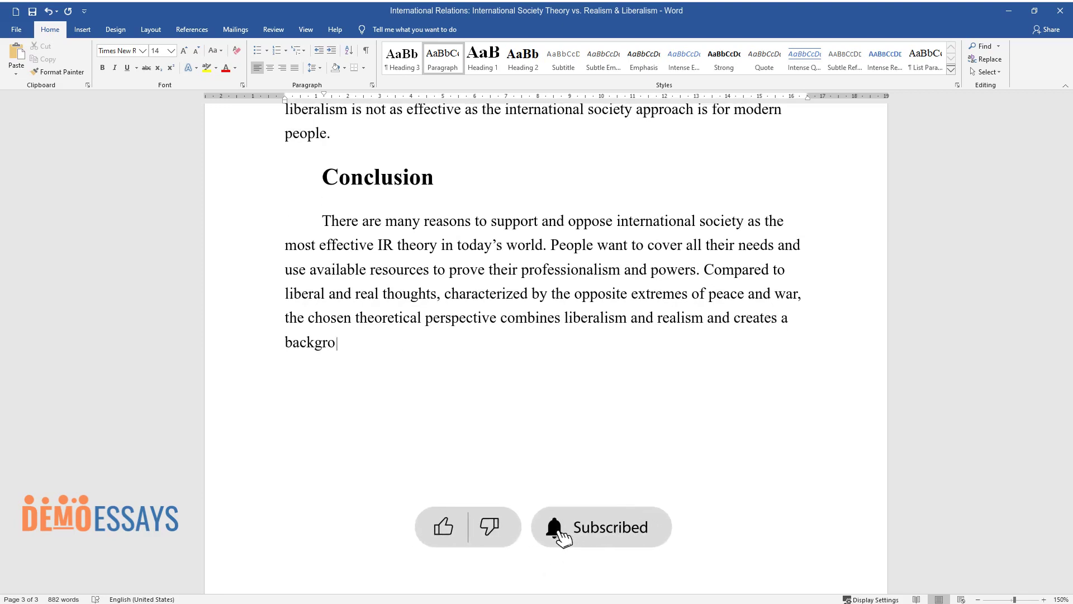
{"action": "type", "text": "develops the best opportuni"}
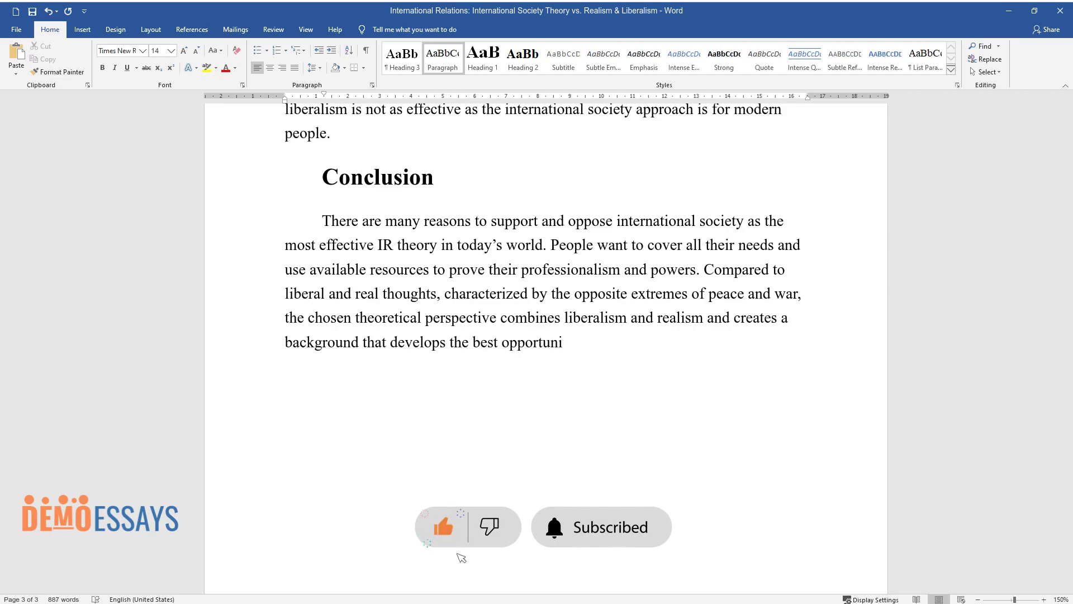
{"action": "type", "text": "ties for the international relations discipl"}
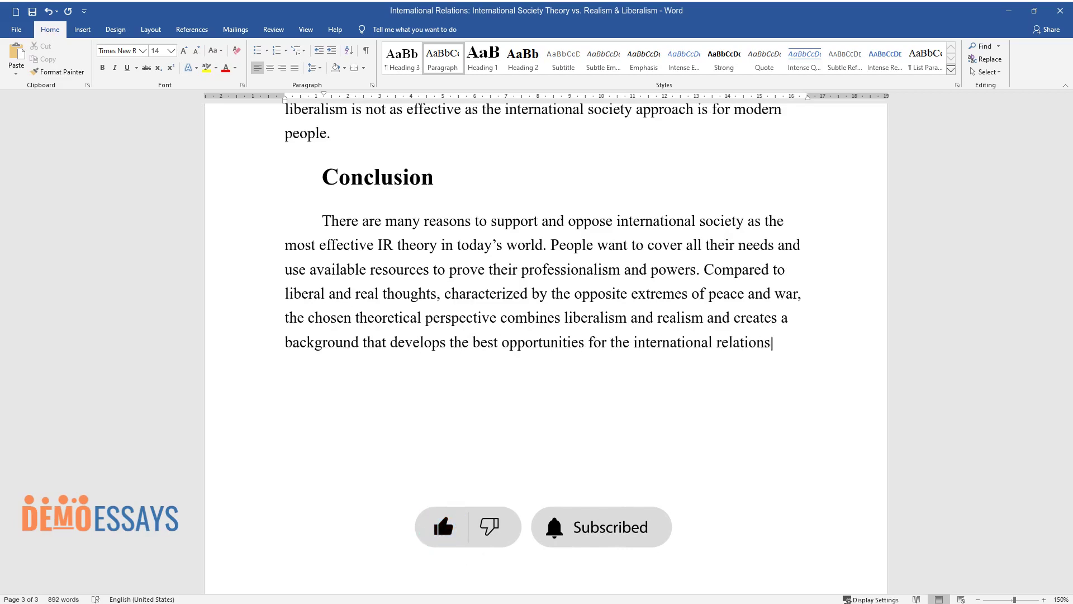